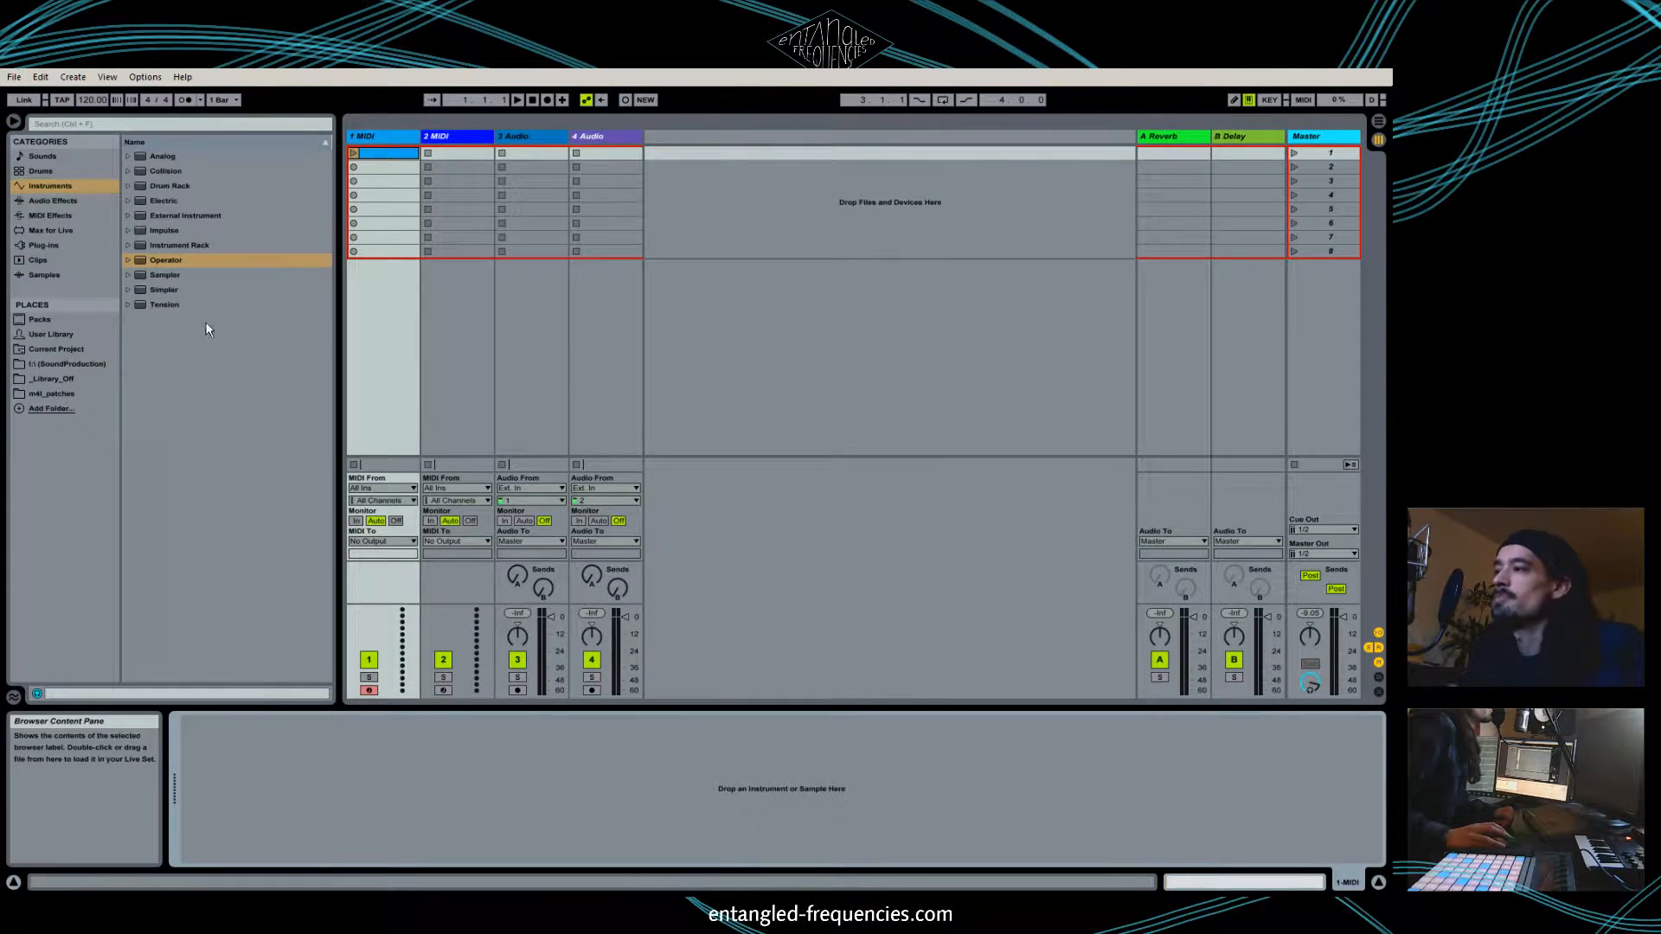
Load the Operator instrument onto the first MIDI track and look through its filter, pitch and global settings.
drag(170, 261, 377, 137)
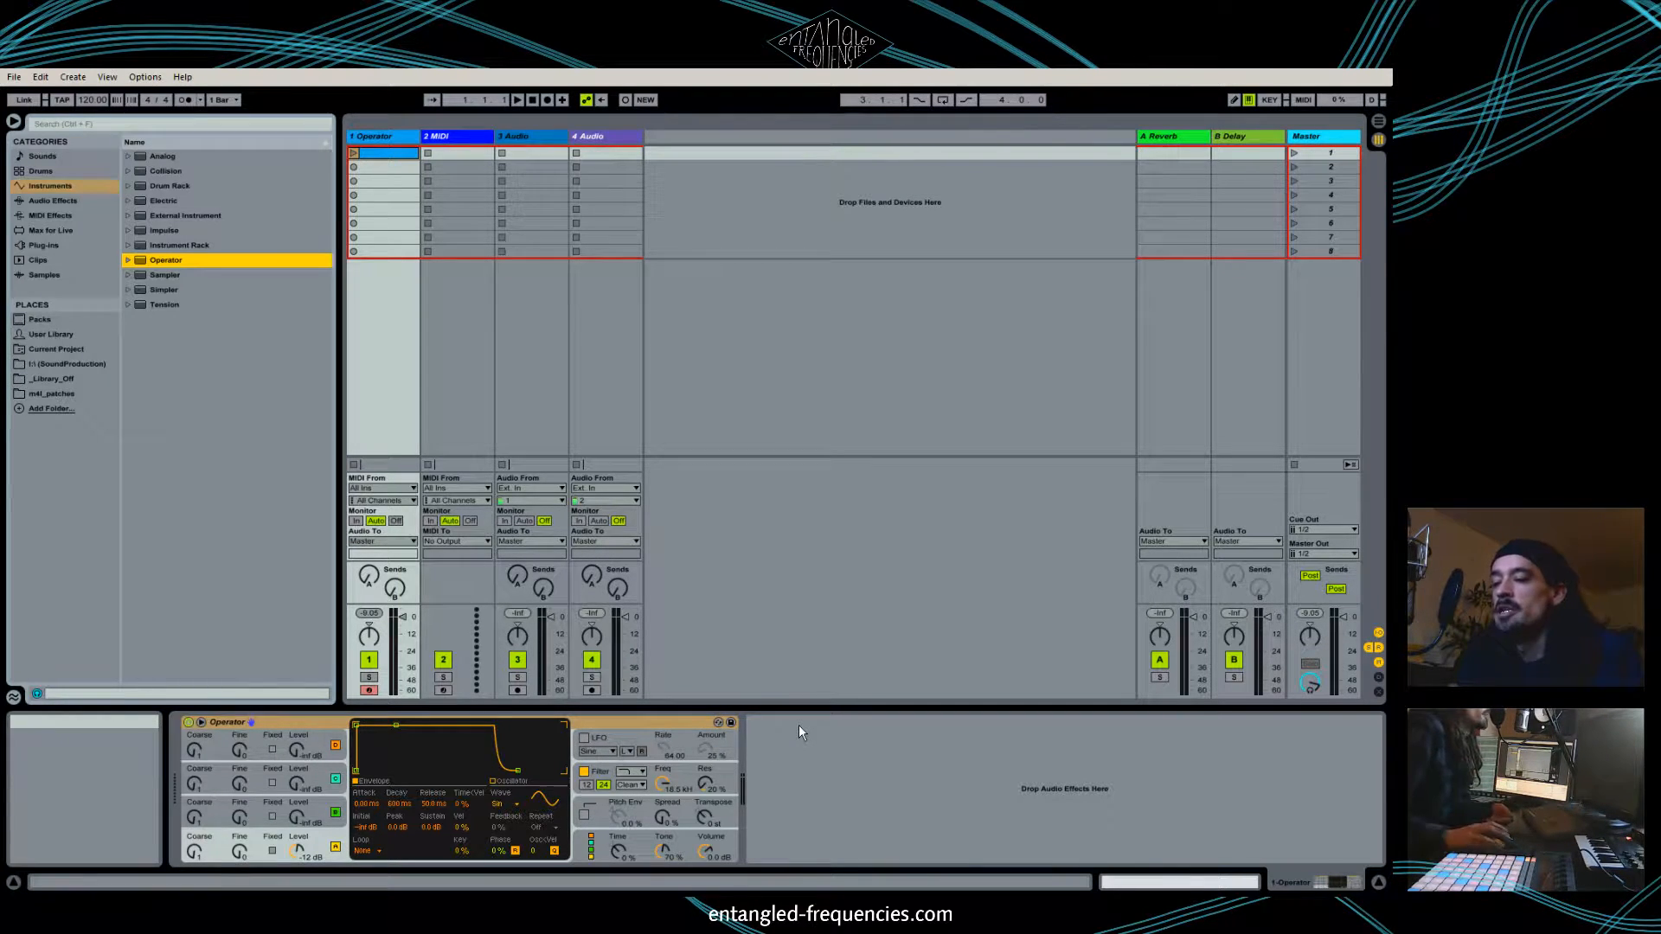
click(725, 777)
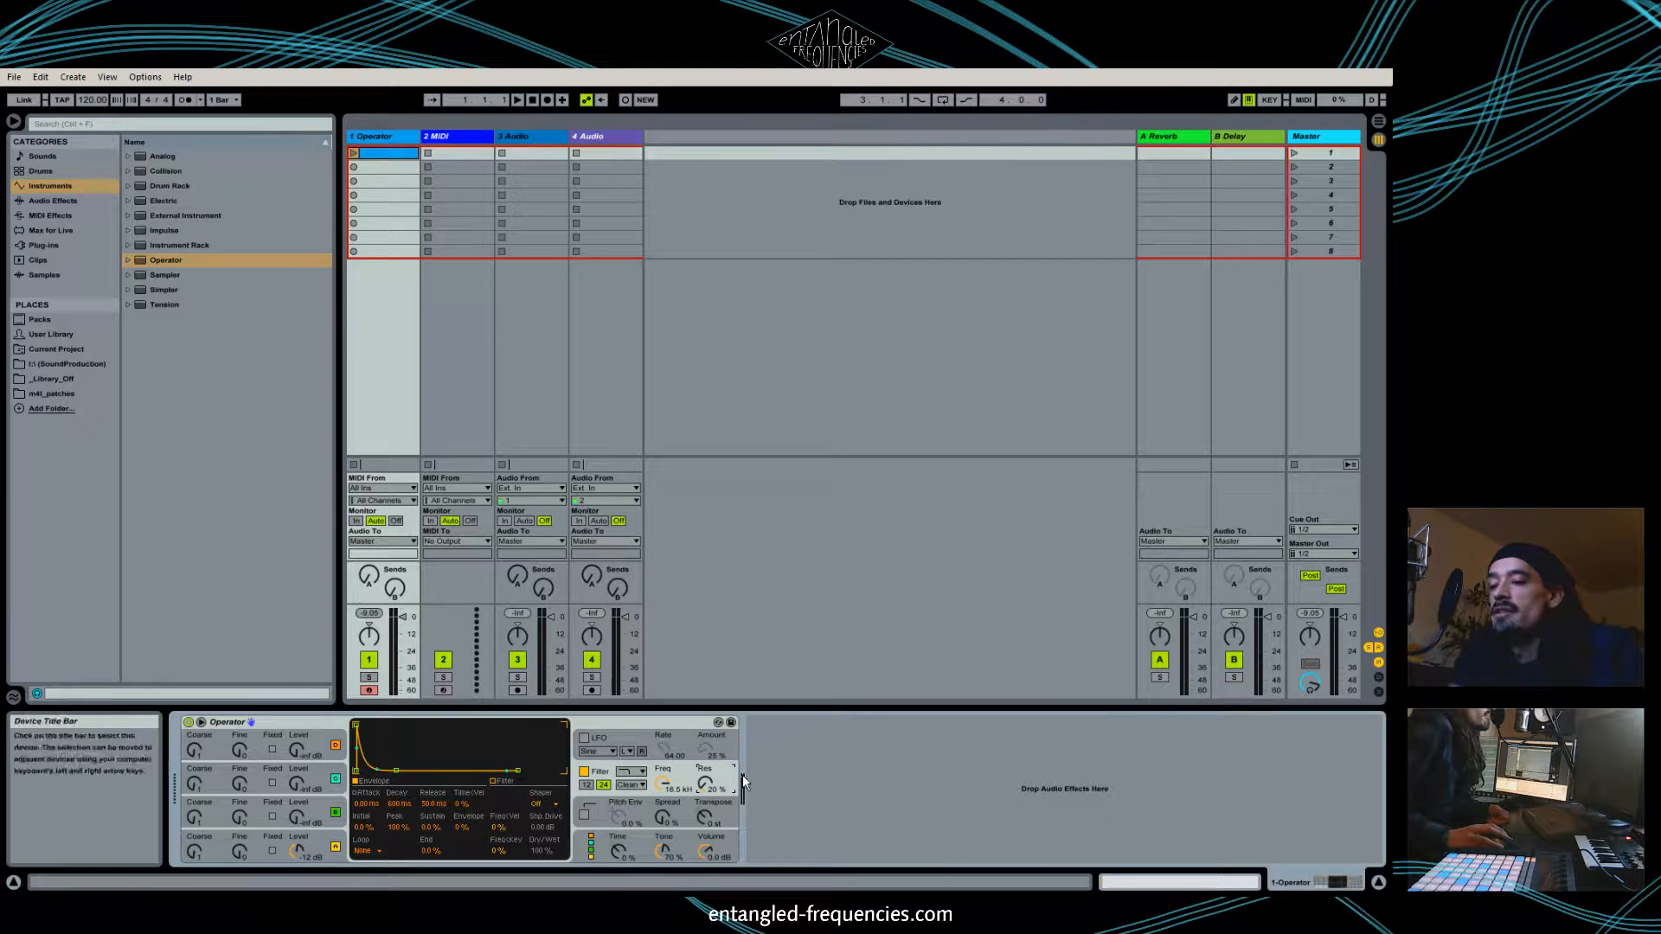
click(729, 822)
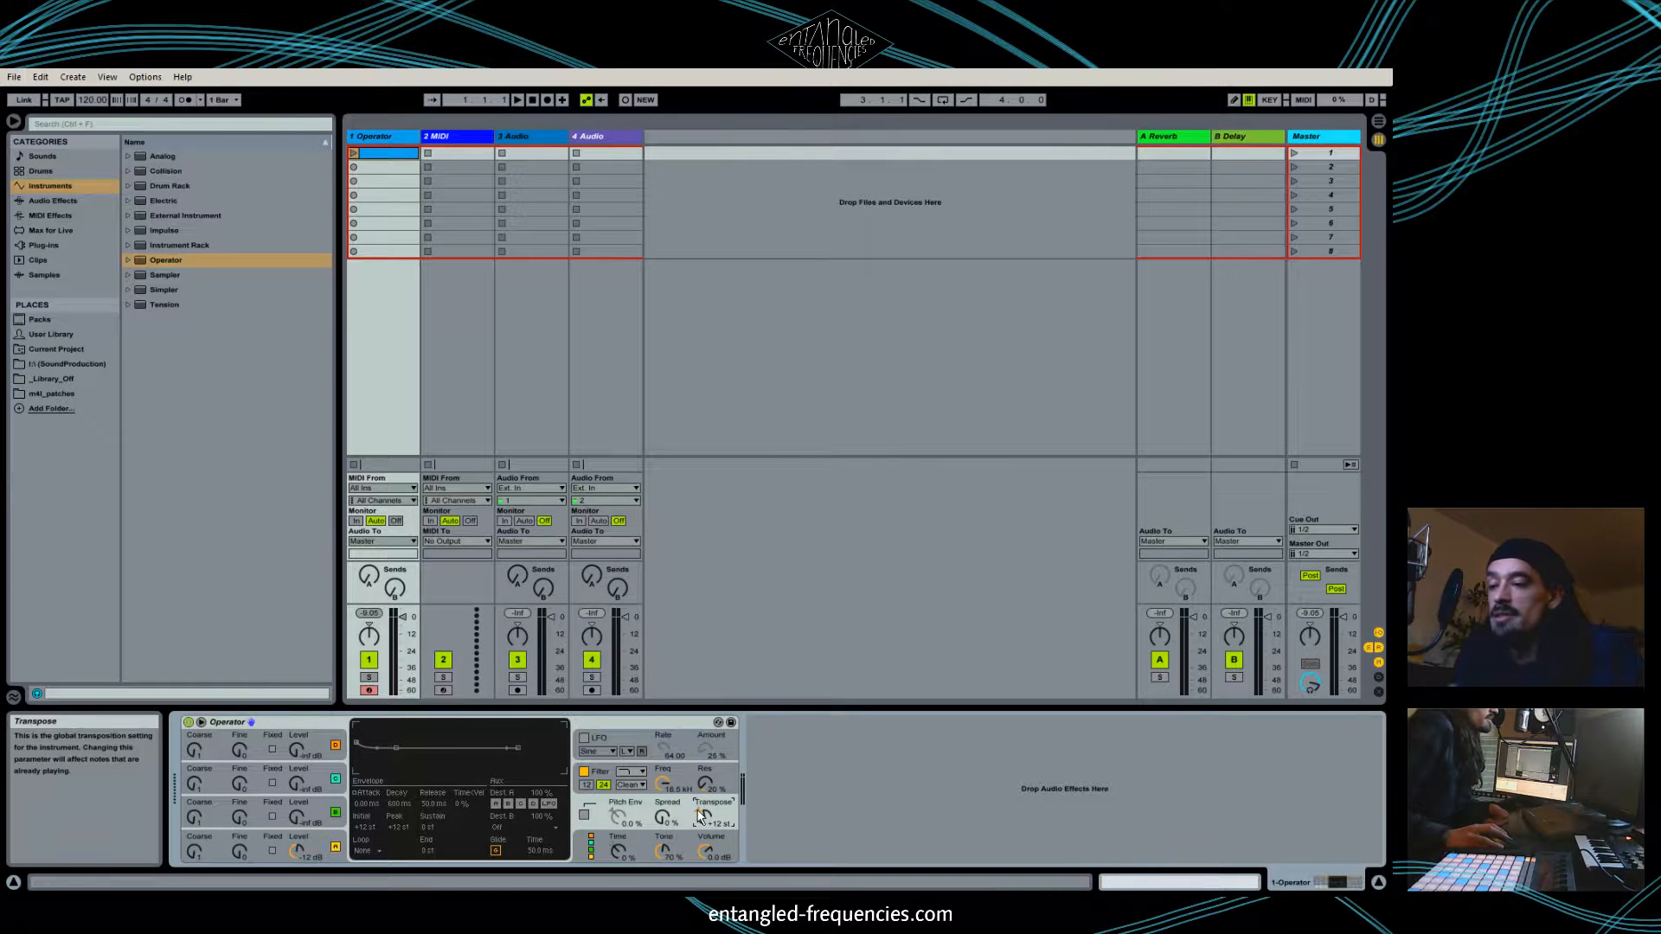
drag(704, 817, 663, 816)
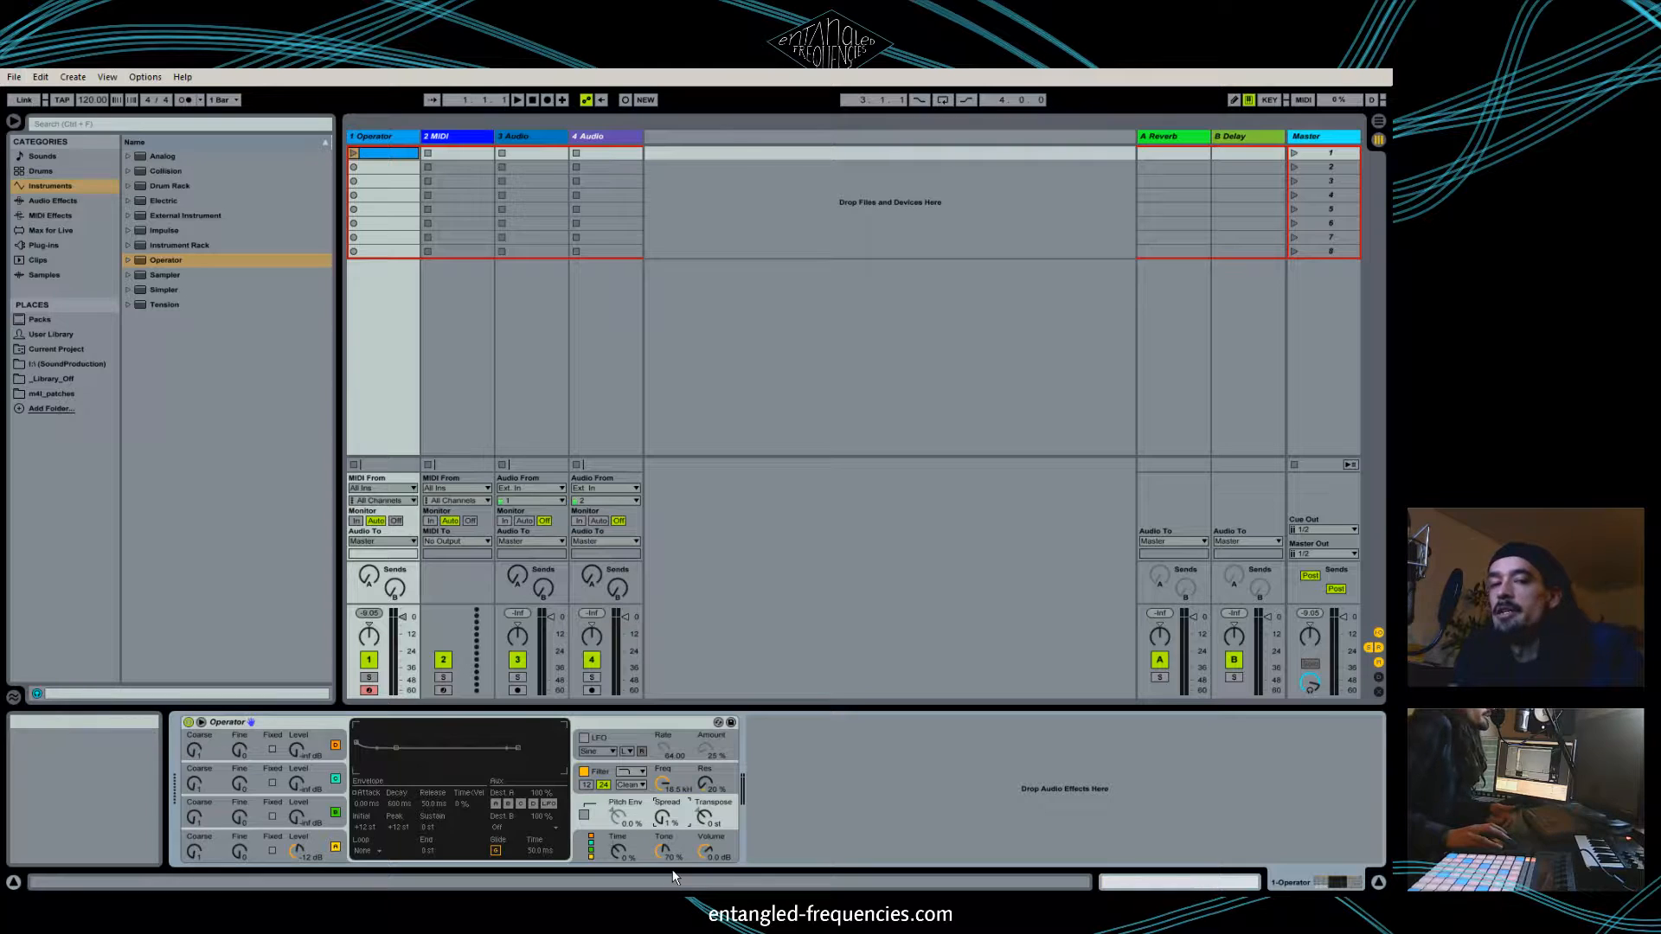
click(732, 842)
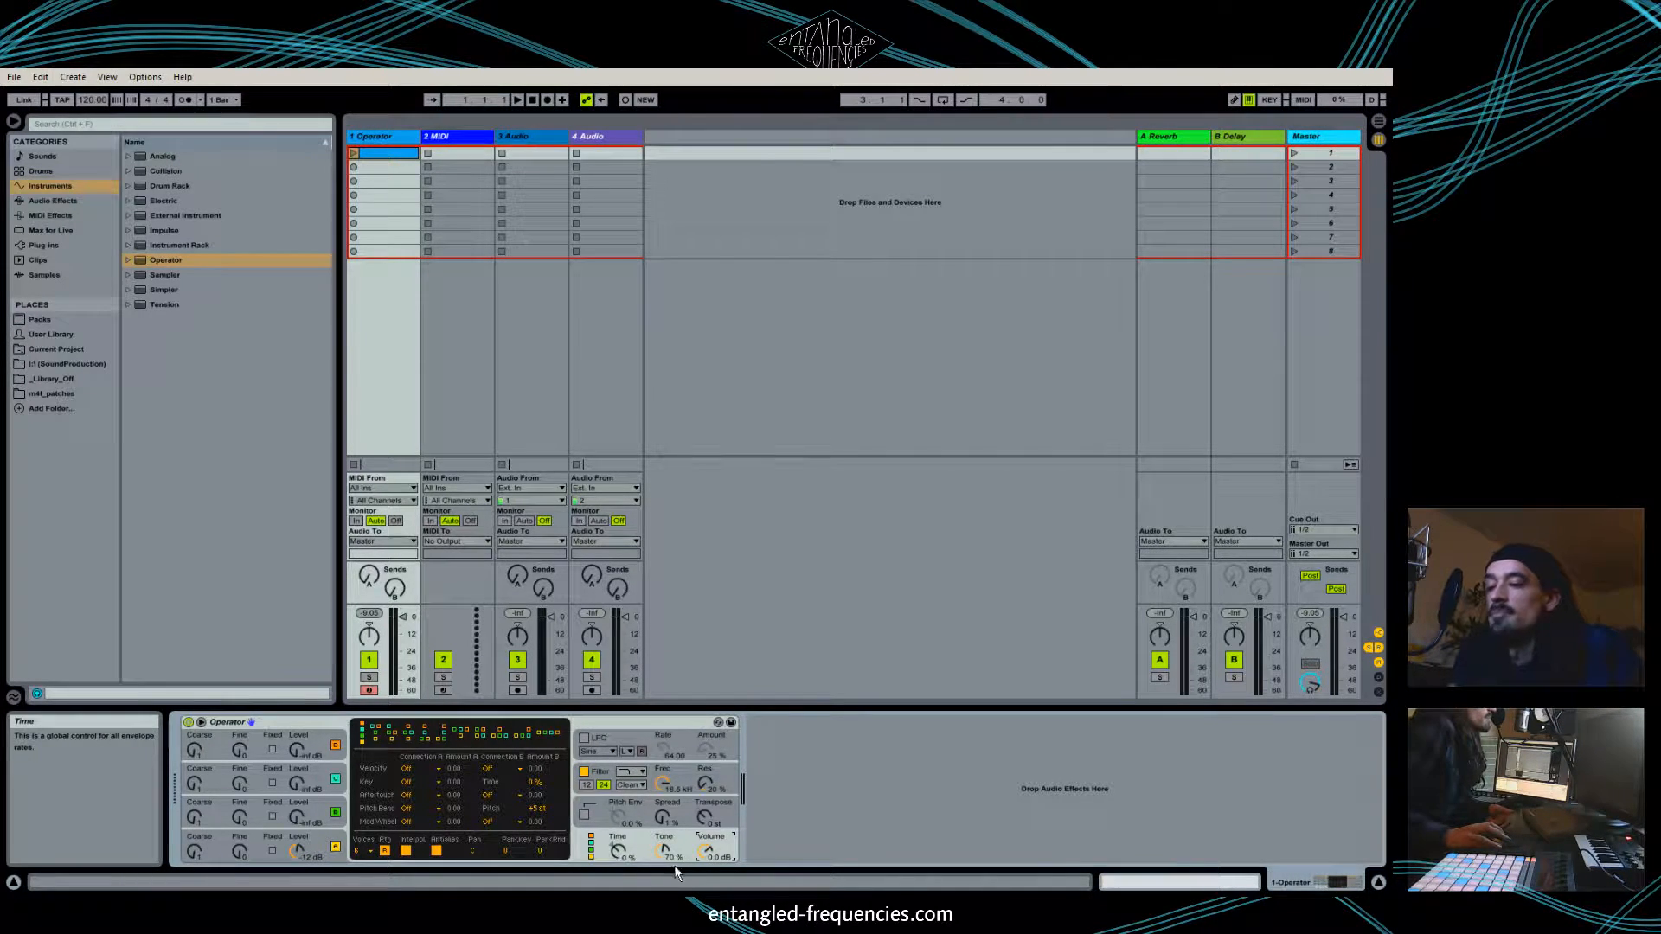
Lengthen the attack of oscillator A's volume envelope to about 236 ms.
click(326, 845)
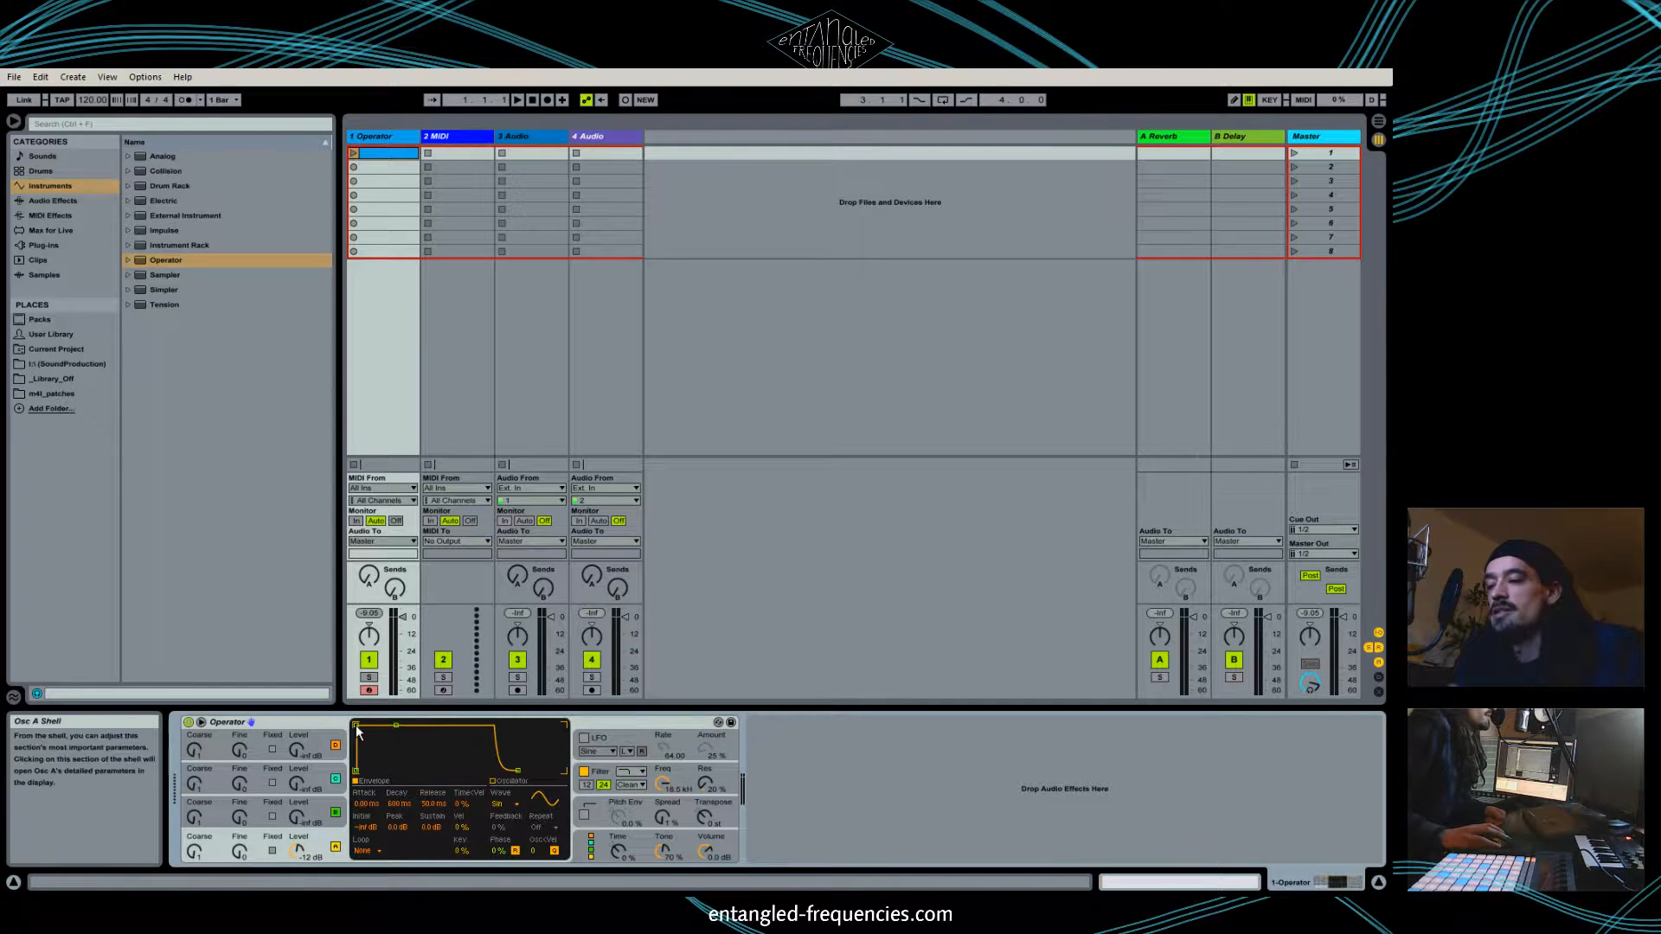
click(325, 846)
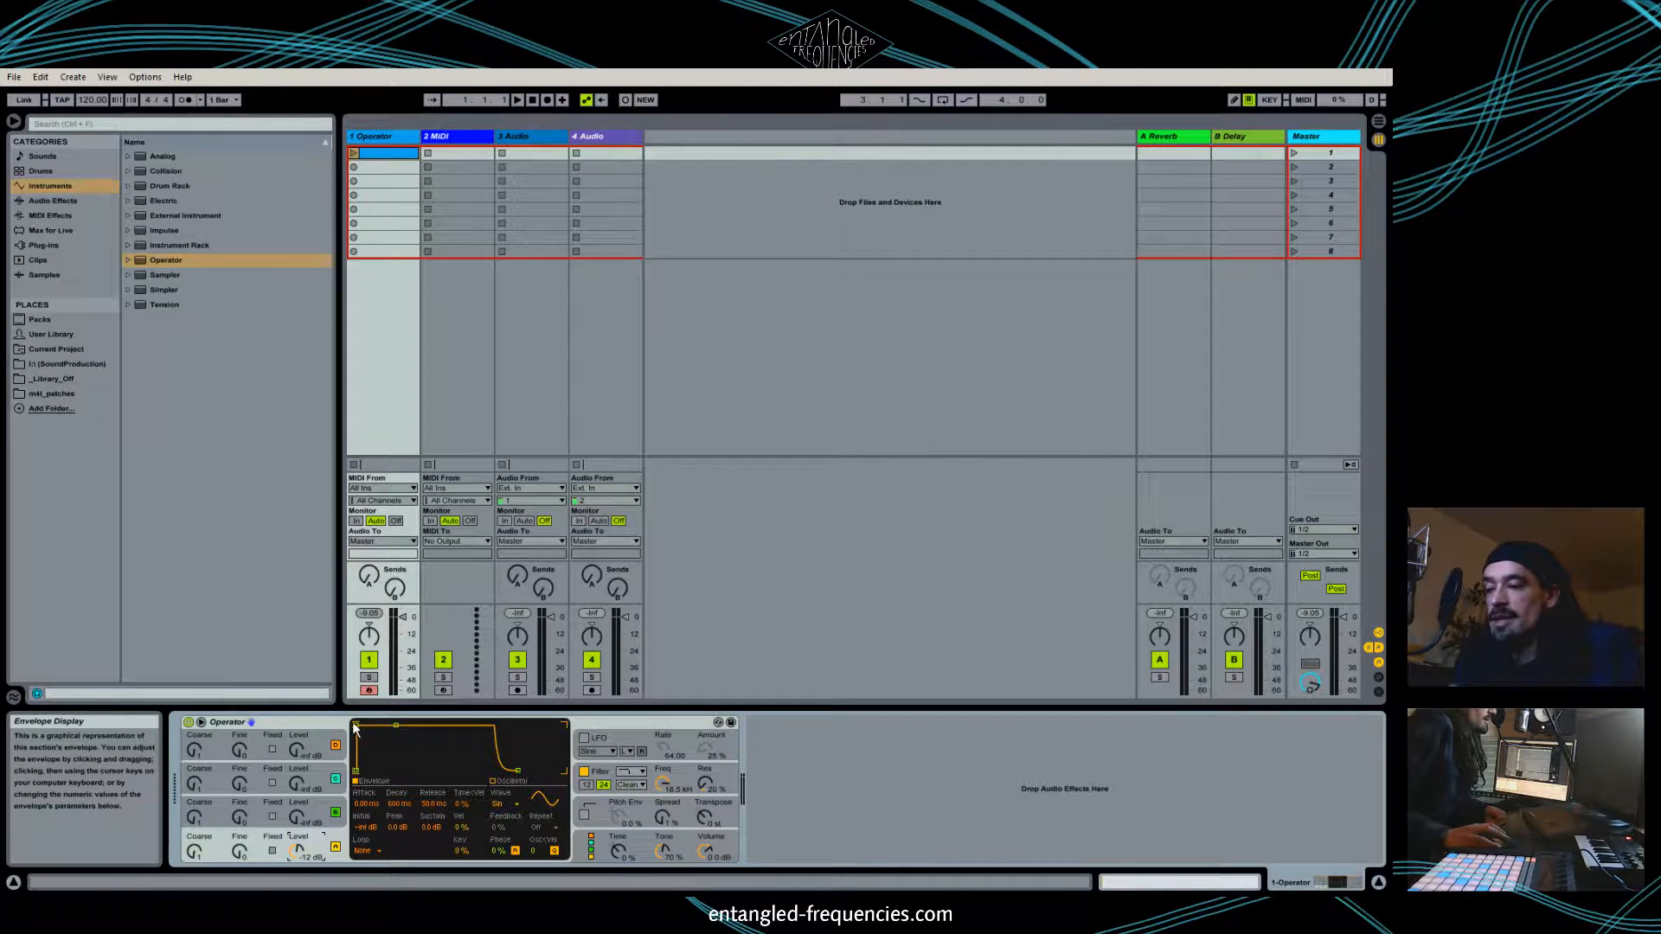
drag(356, 731, 393, 725)
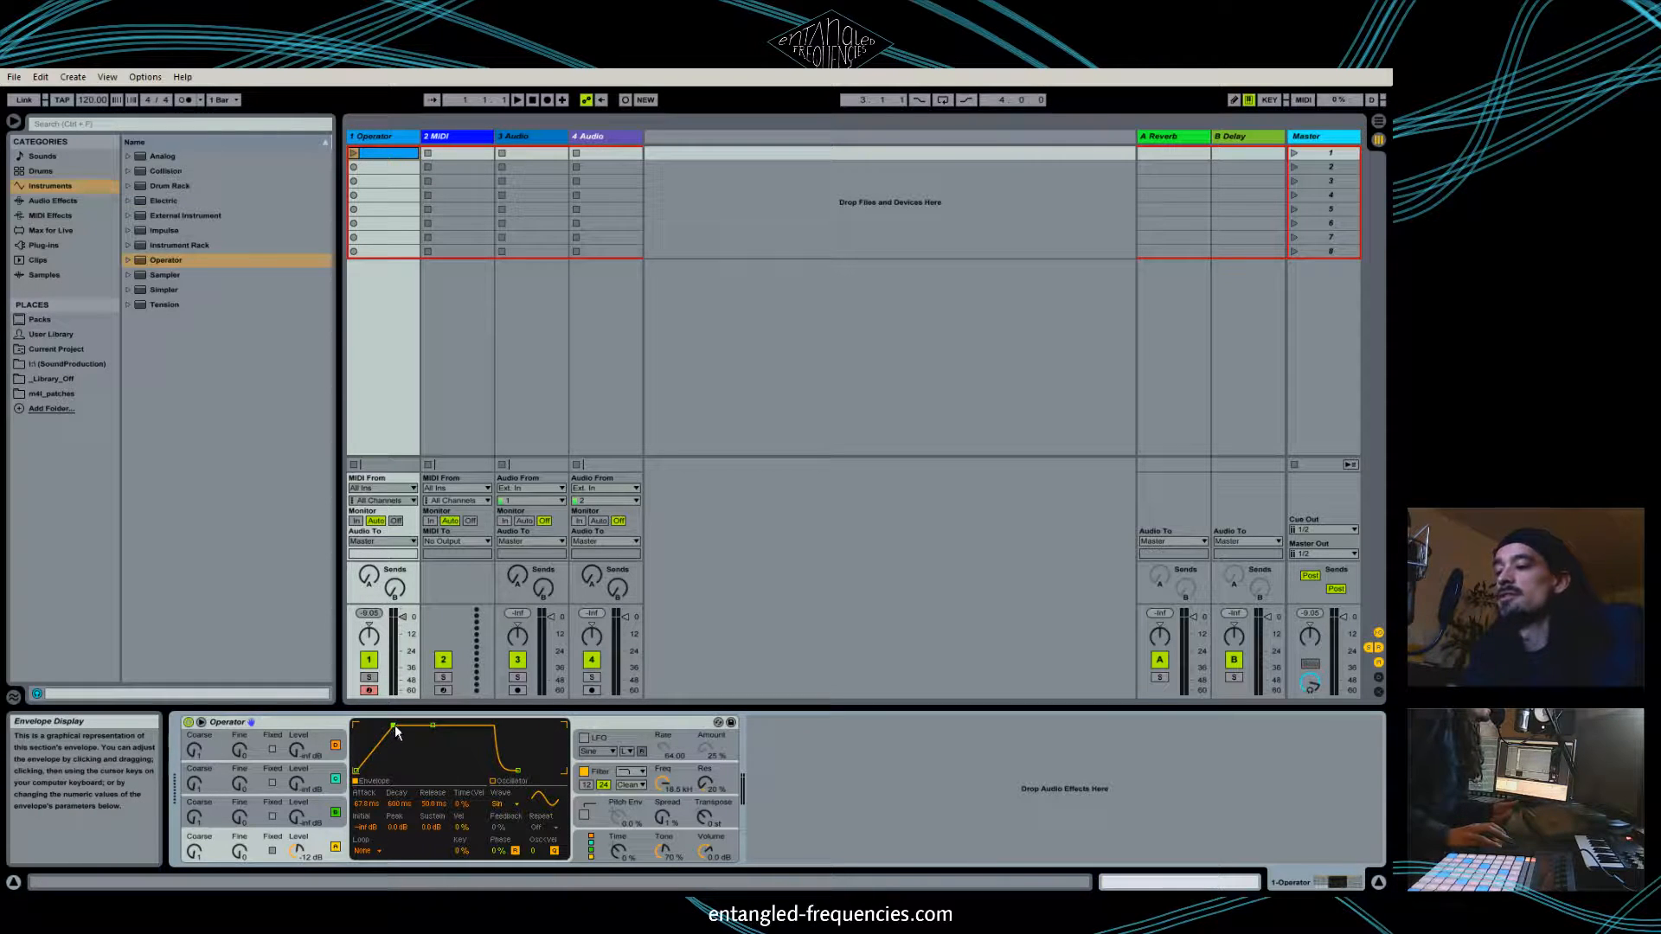
drag(393, 726, 355, 725)
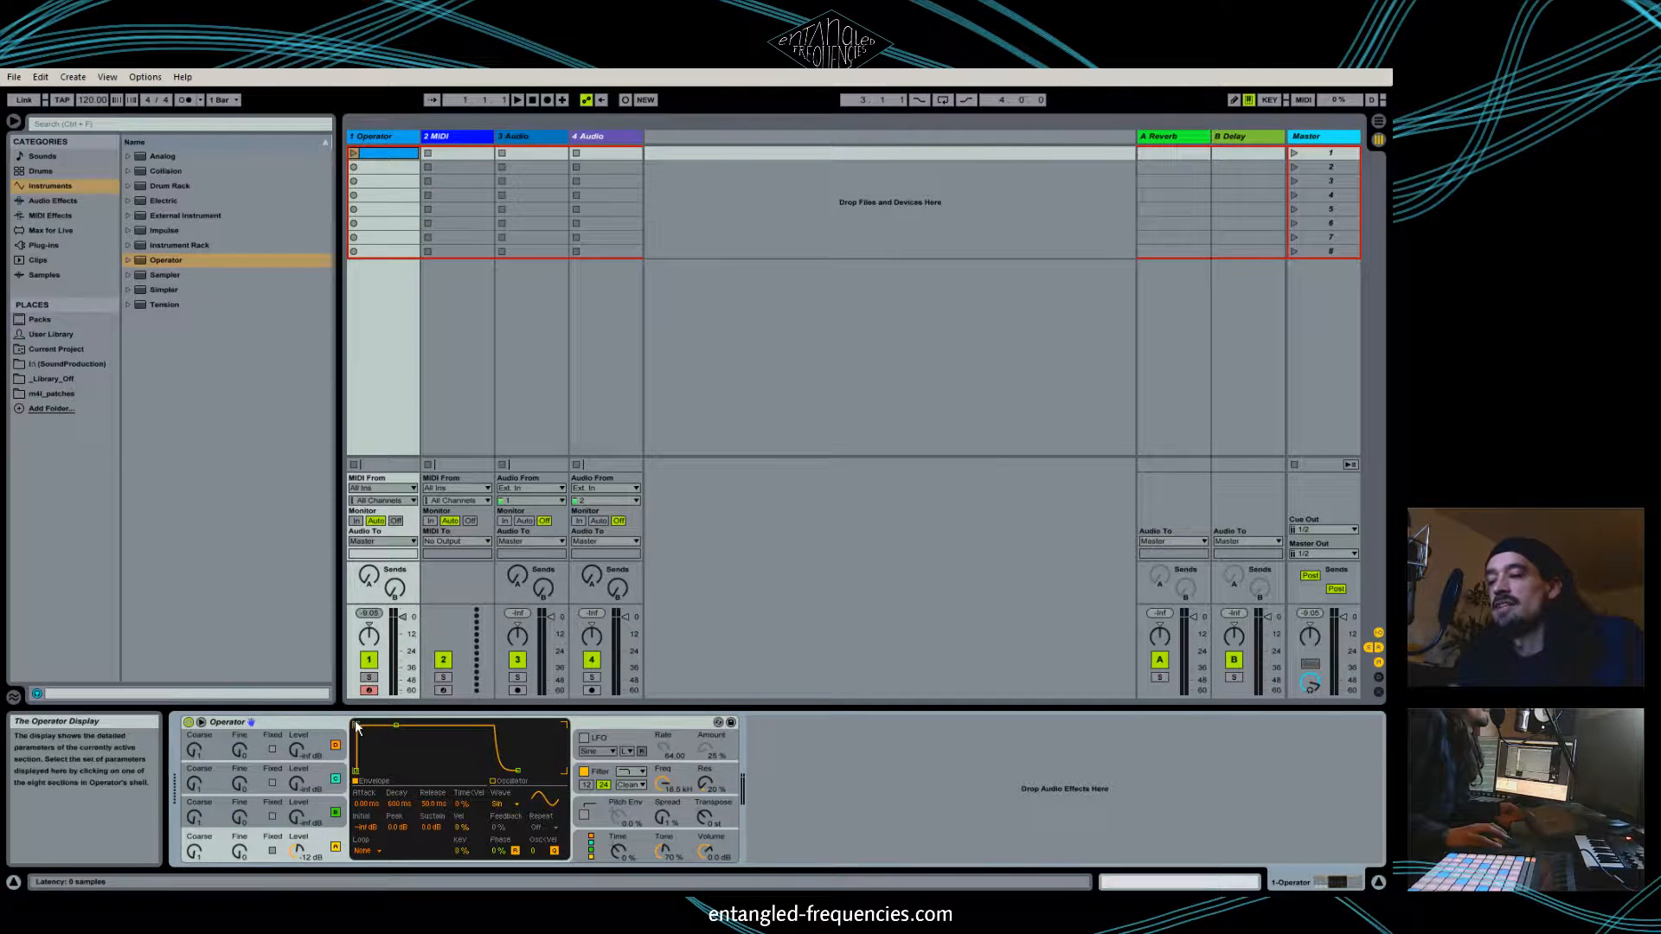
drag(356, 725, 405, 725)
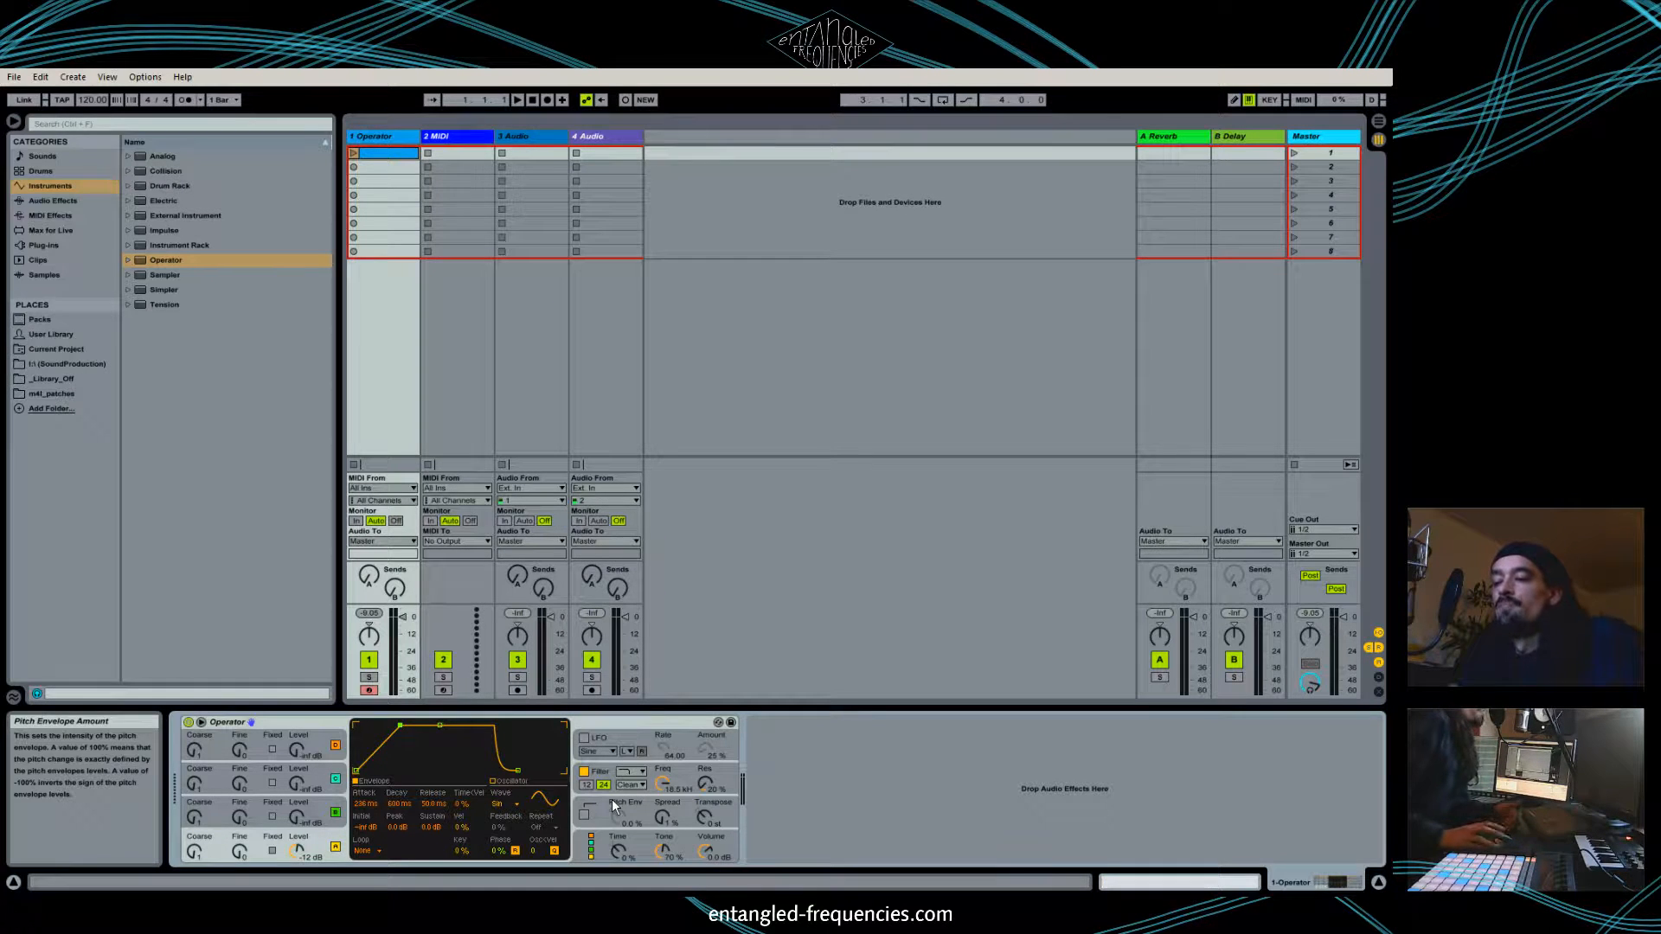
Set oscillator A's waveform to Saw D, try redrawing its partials, and reselect Saw D.
click(515, 806)
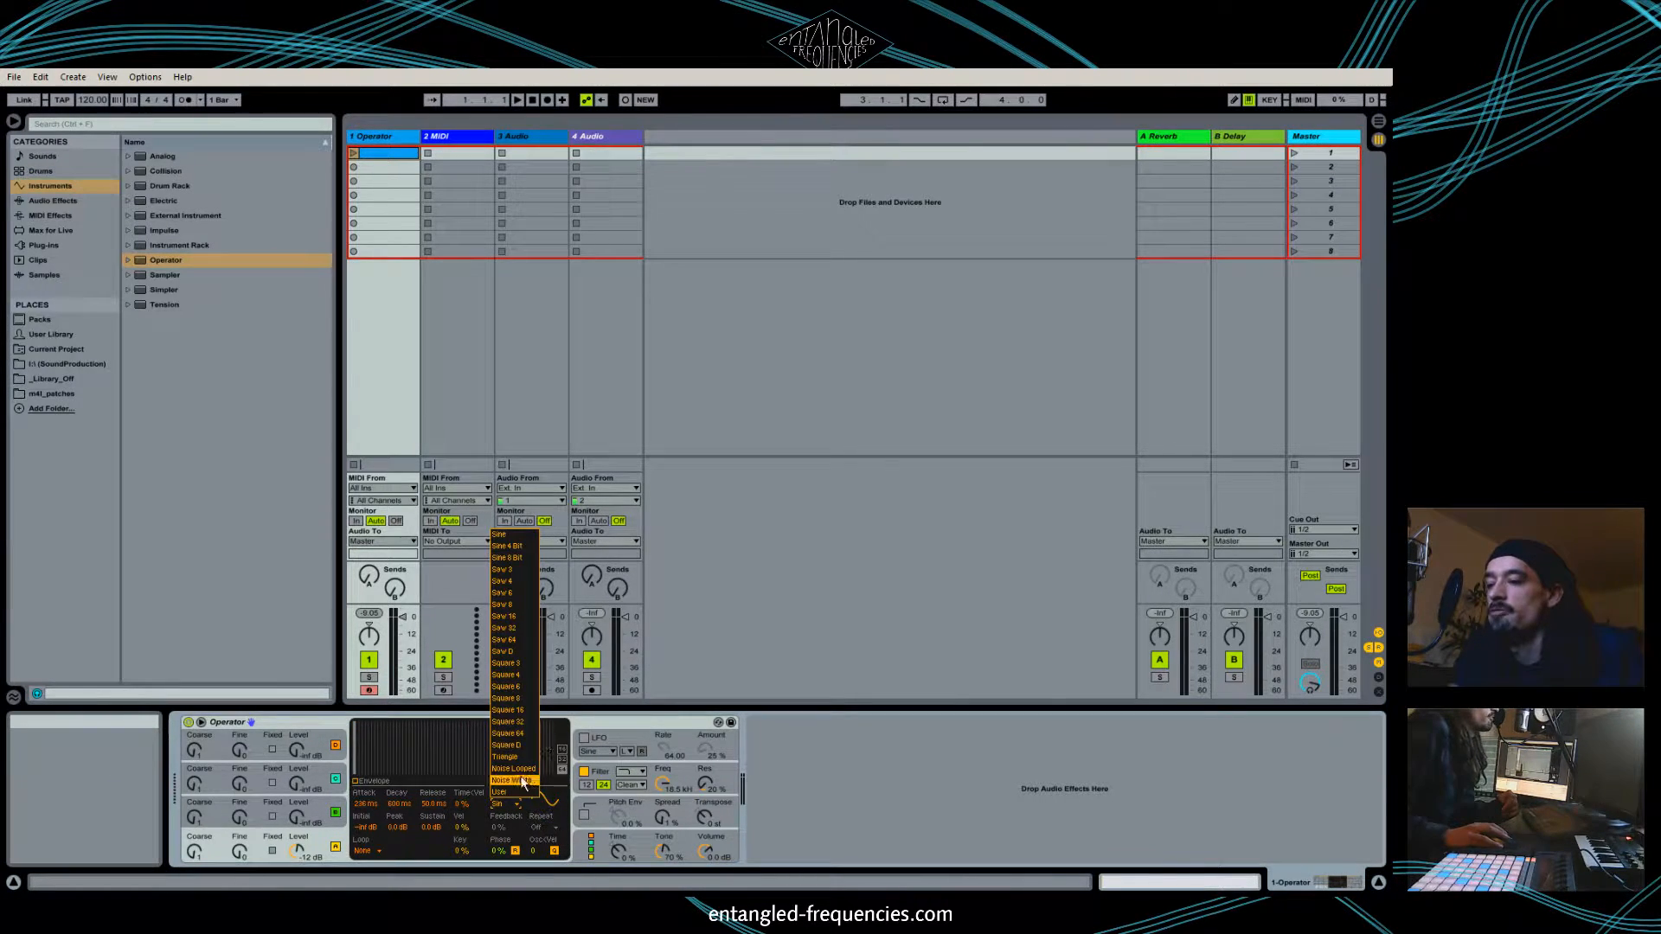
click(521, 653)
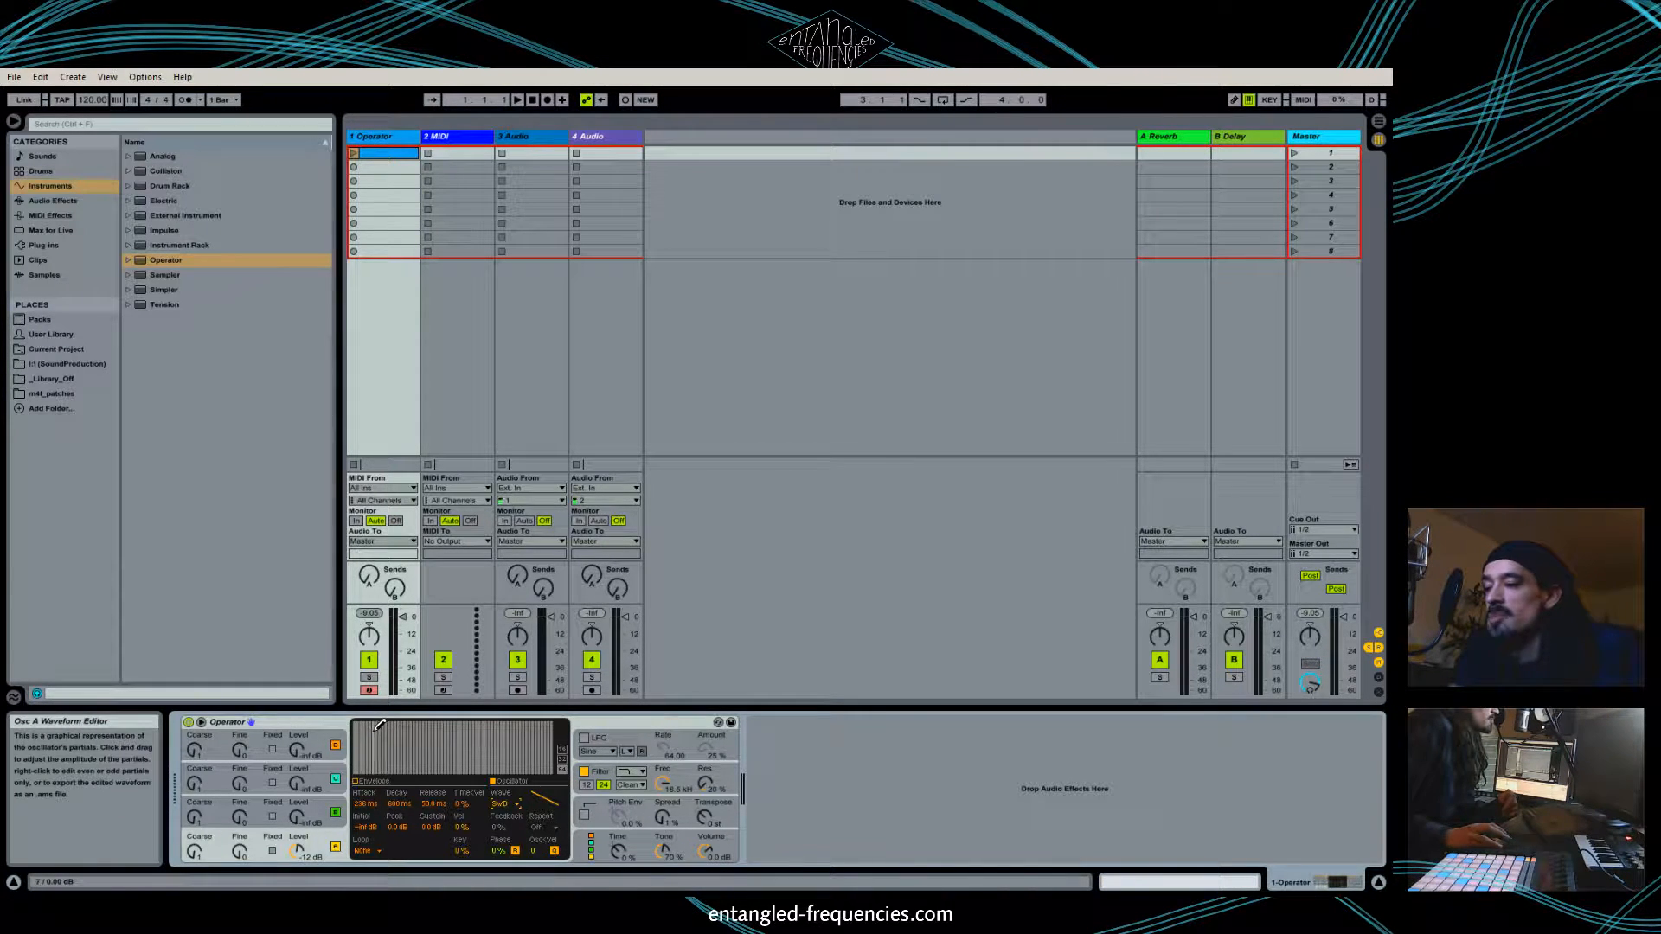
mouse_move(370, 731)
mouse_down()
mouse_move(424, 768)
mouse_move(551, 727)
mouse_up()
click(513, 807)
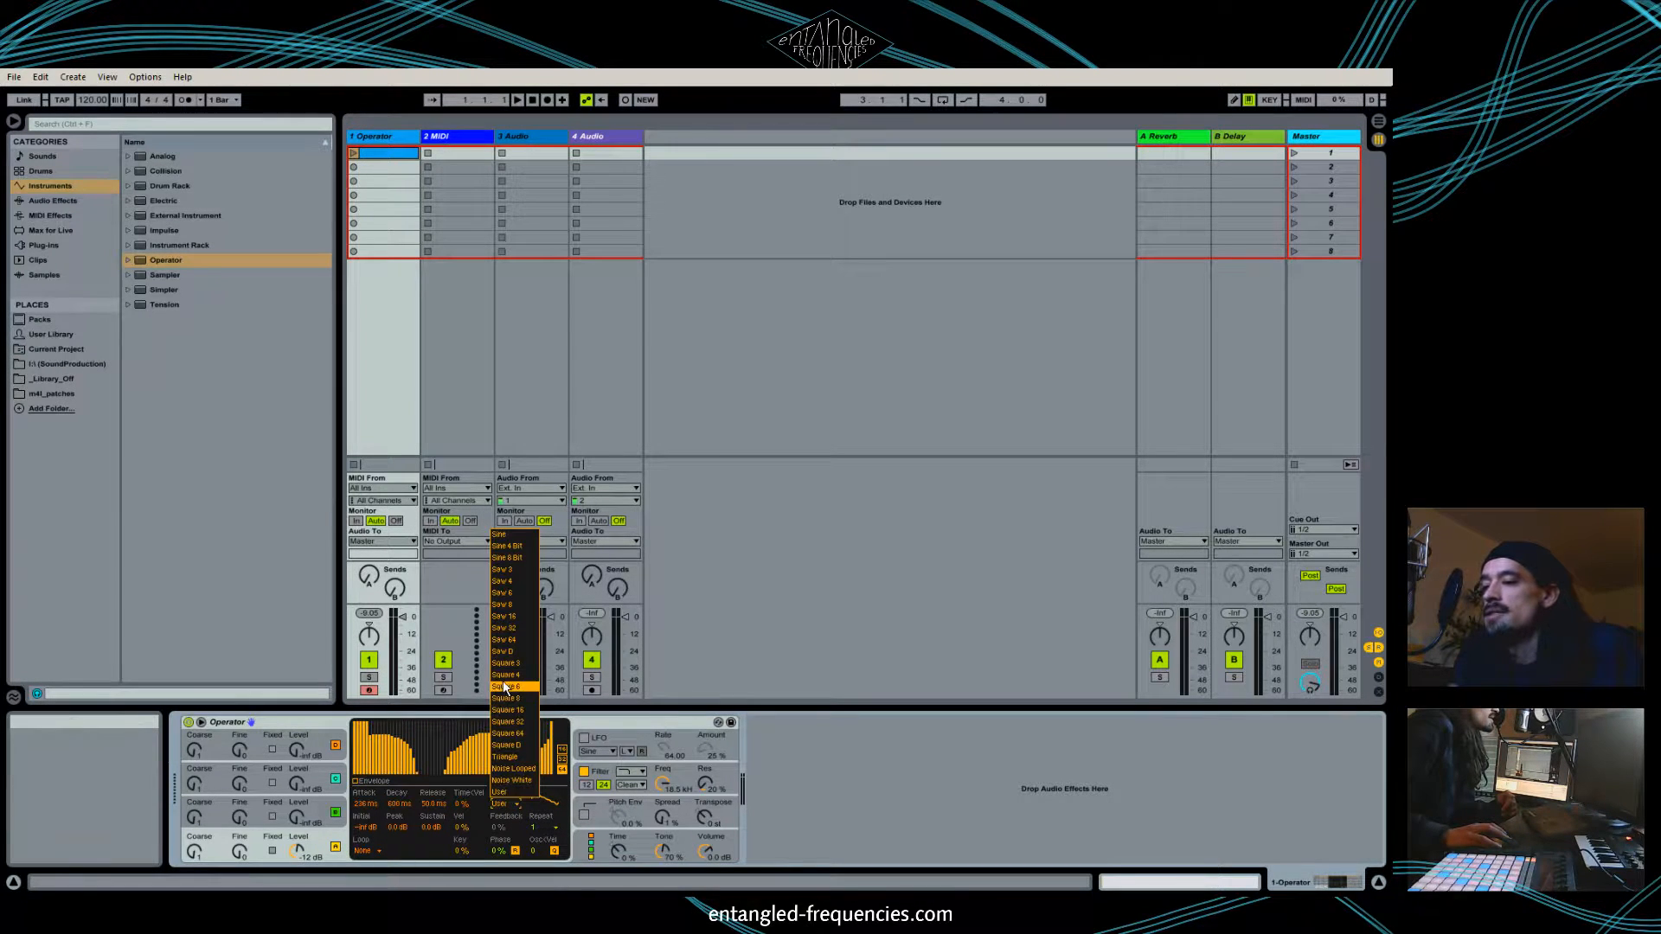
click(513, 652)
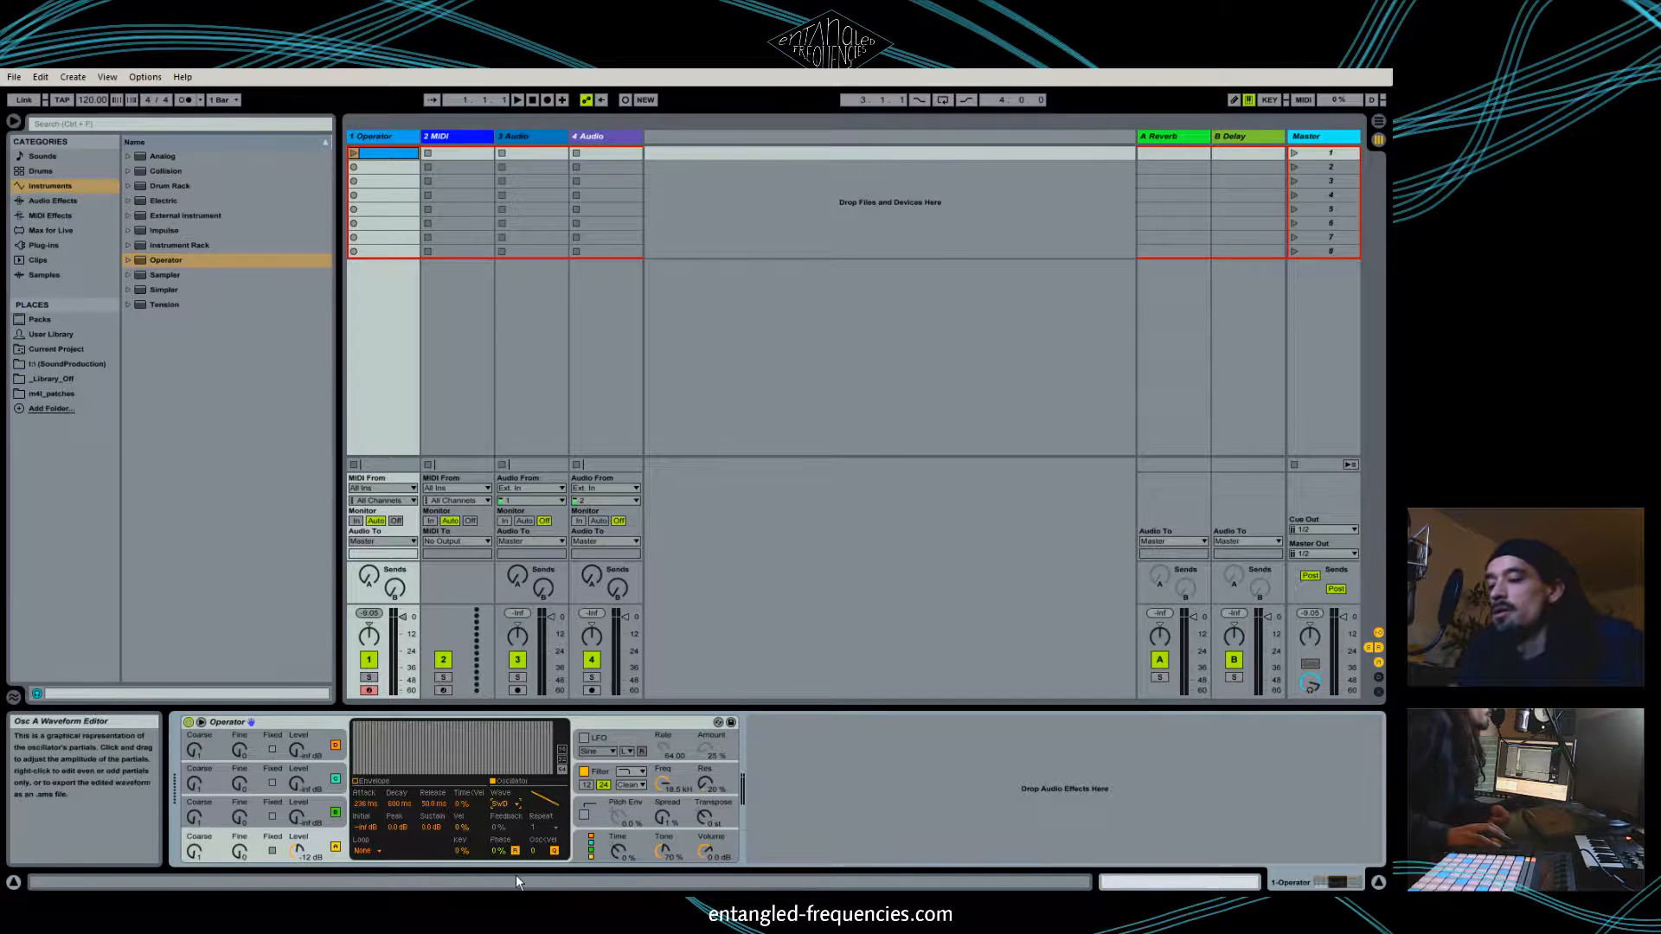
Review oscillator A's phase and envelope settings and compare them with oscillator B's.
mouse_move(499, 851)
mouse_down()
mouse_move(500, 832)
mouse_move(500, 854)
mouse_up()
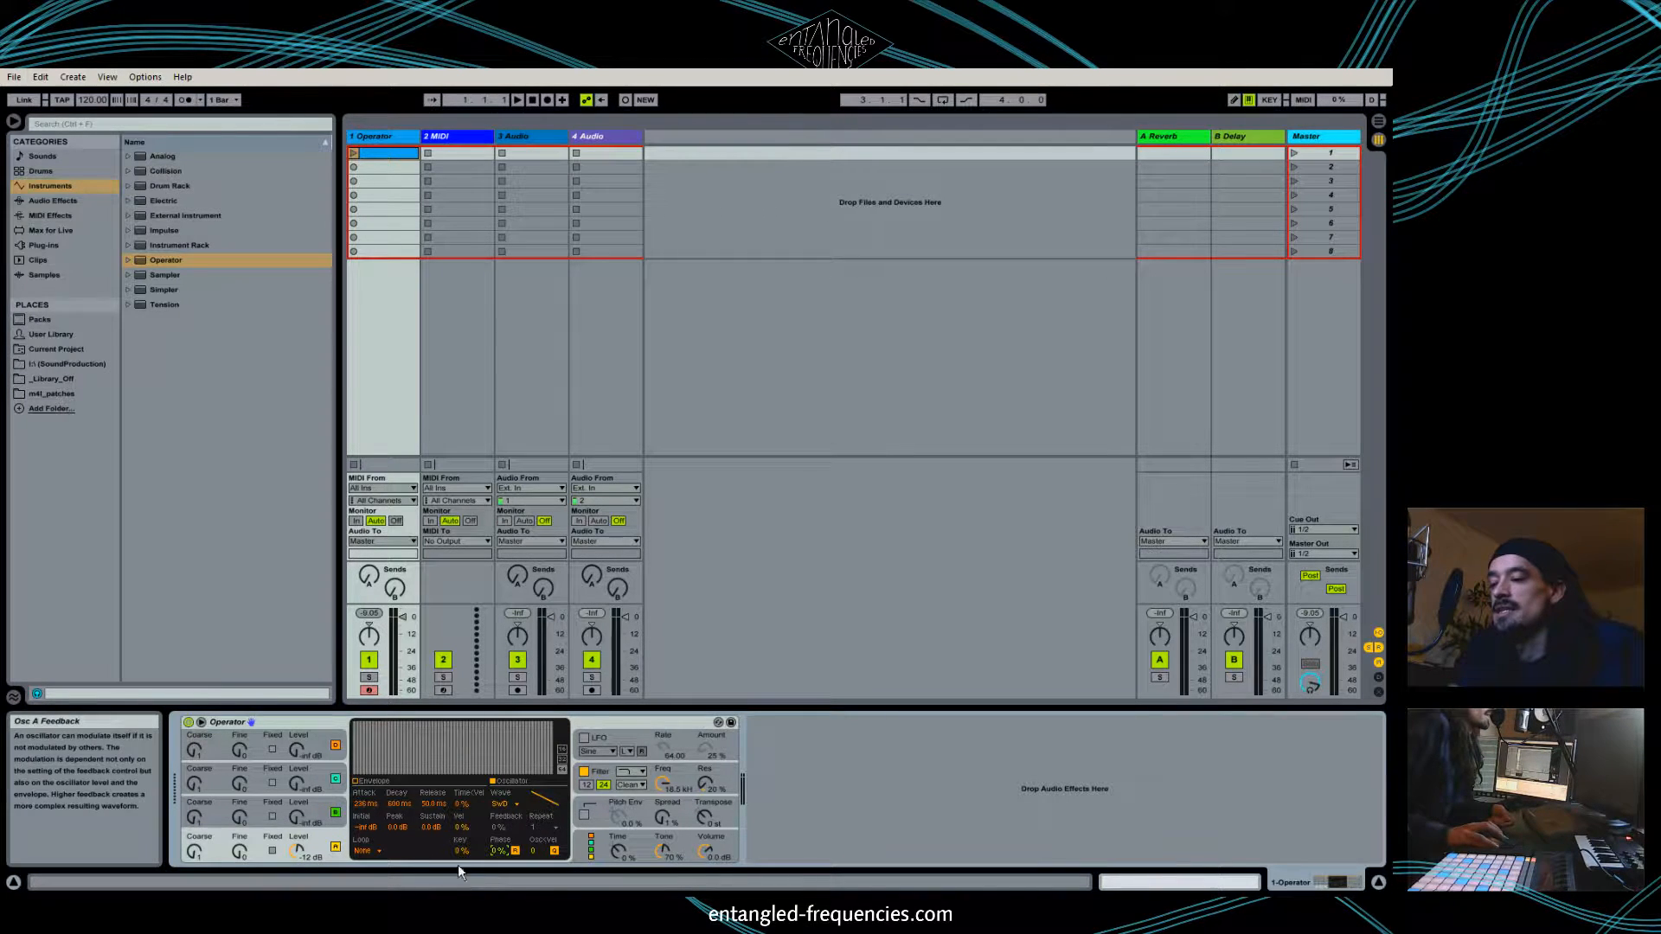
click(409, 806)
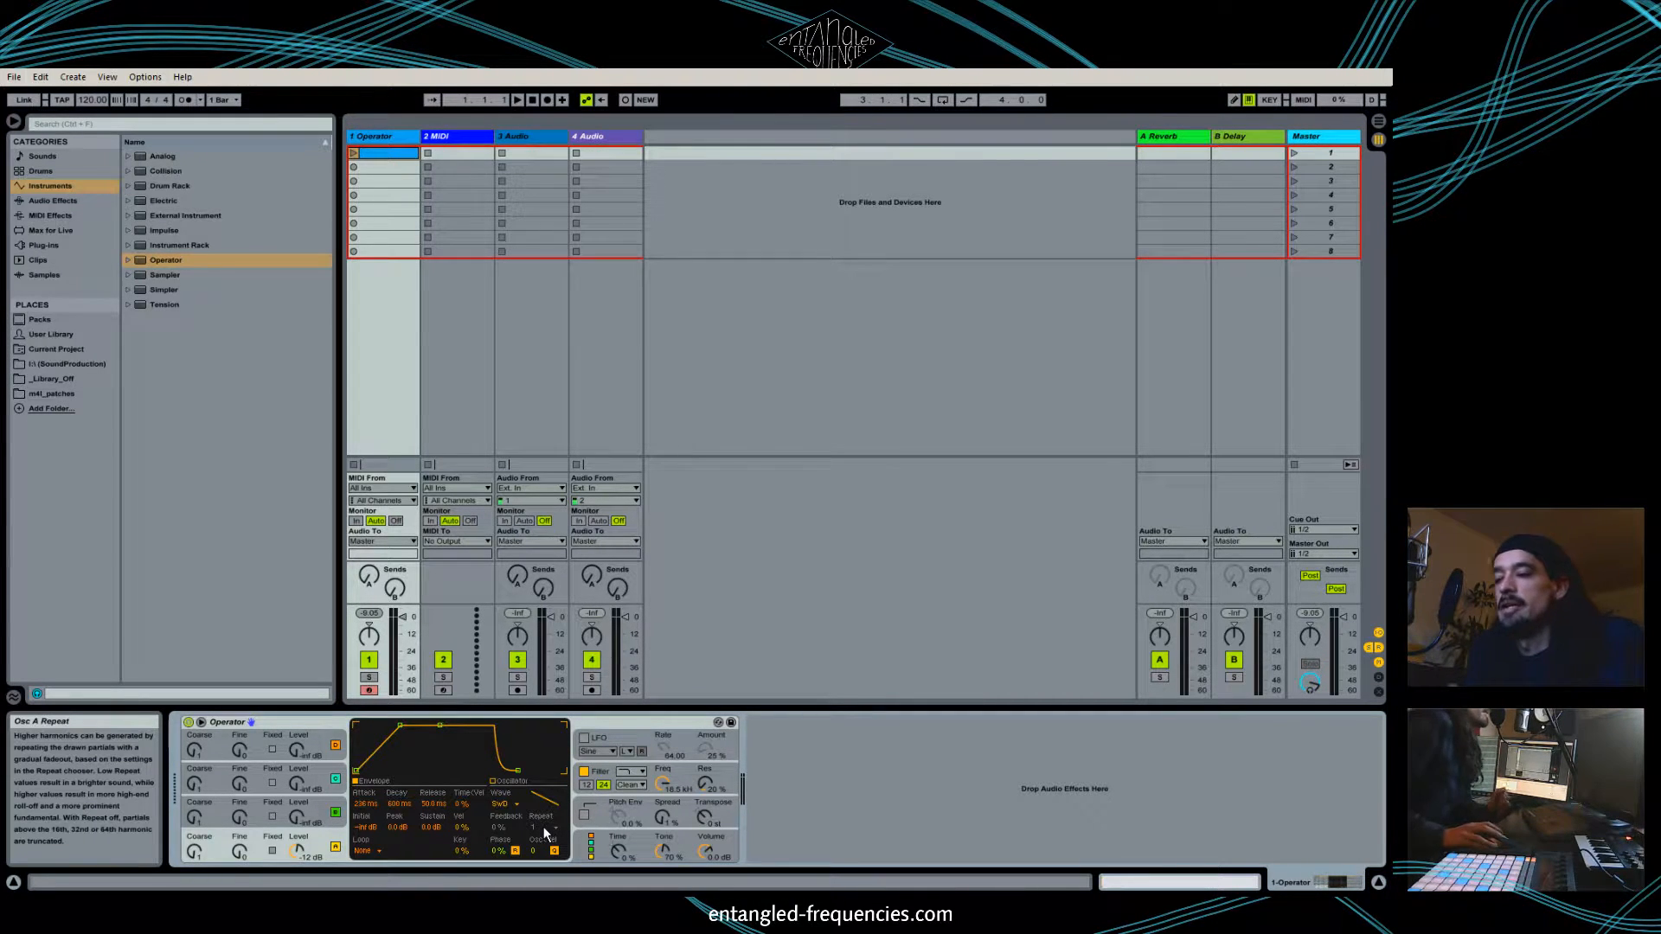
click(324, 821)
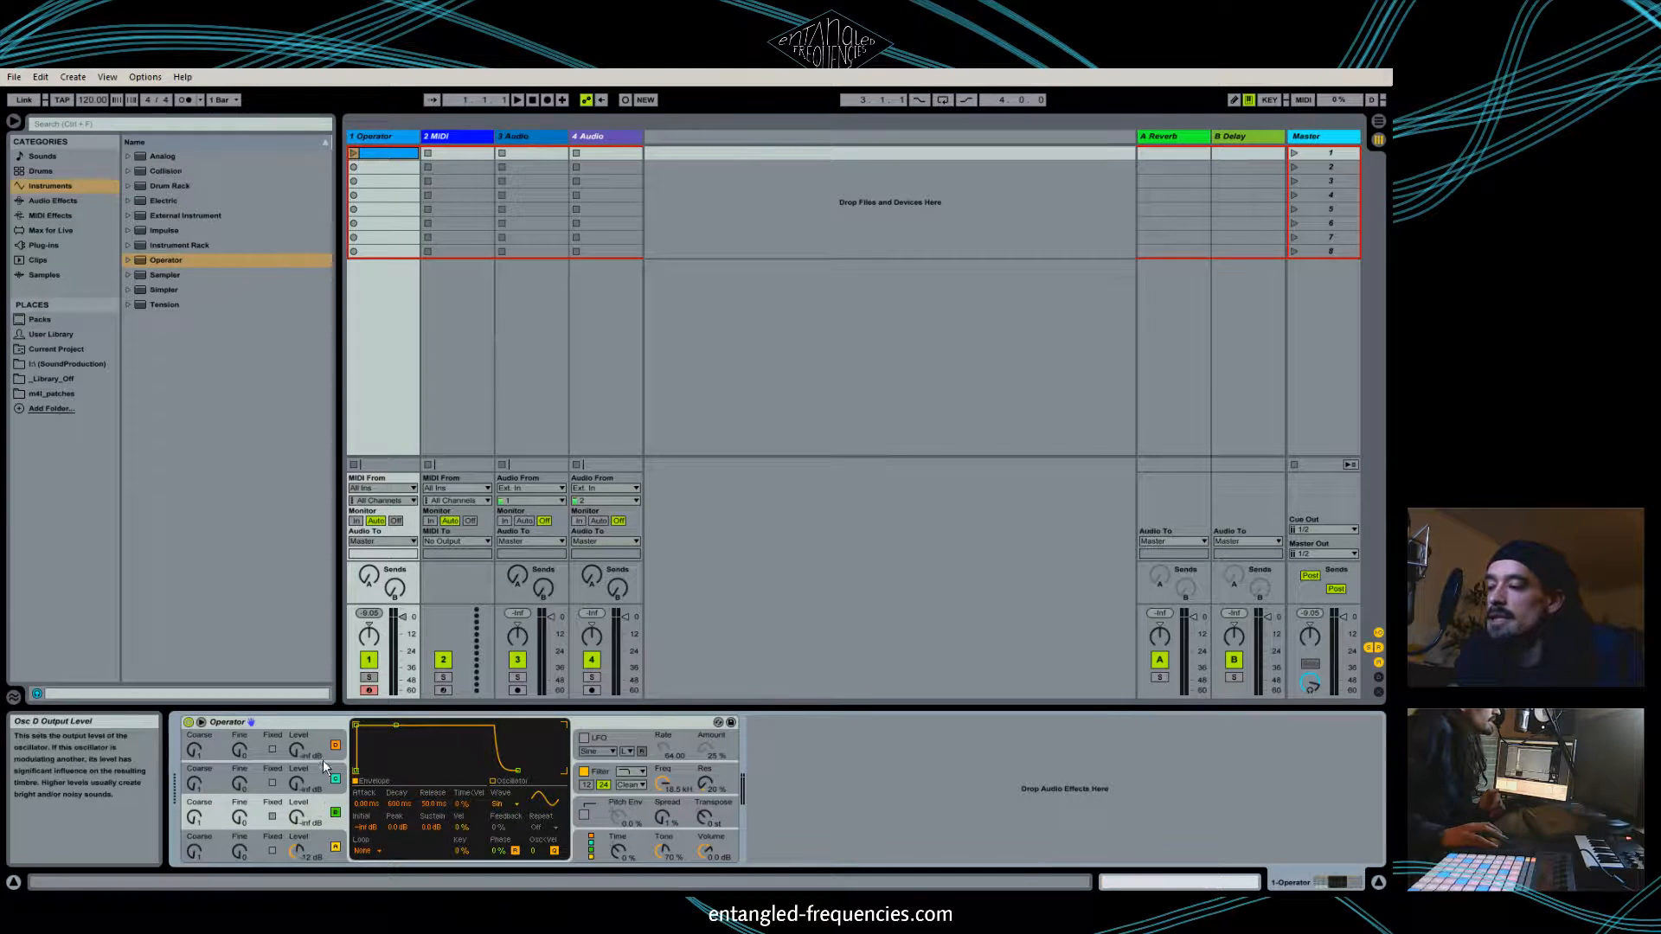
click(329, 855)
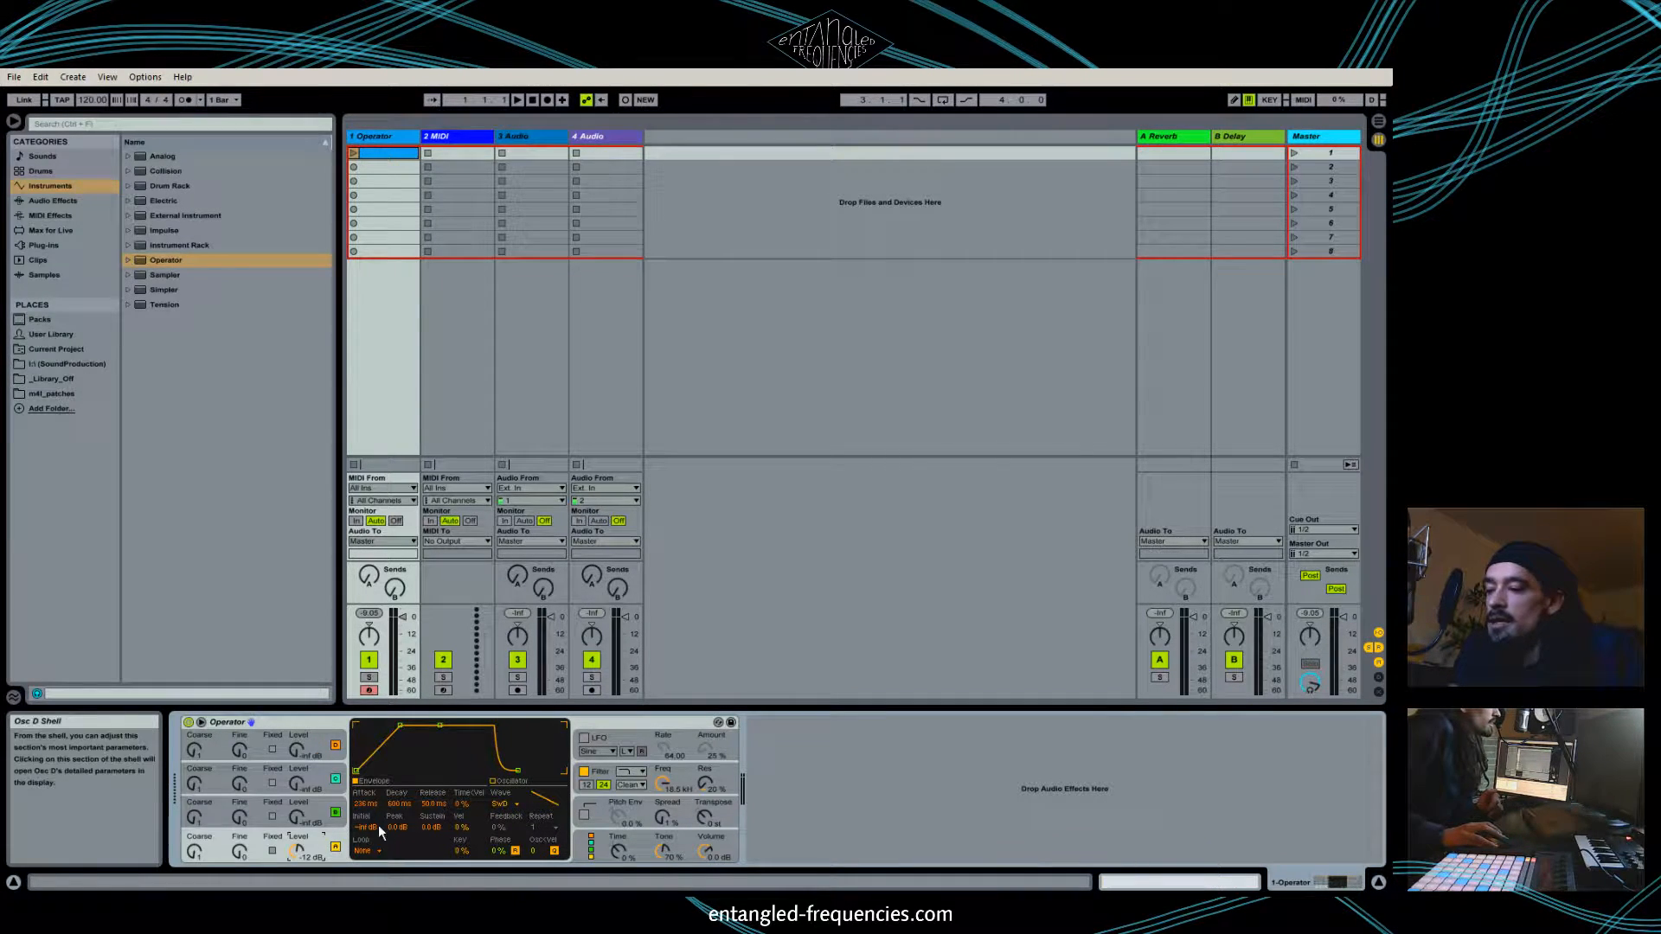
Enable the LFO with the Sine waveform and lengthen its envelope attack to about 946 ms.
click(616, 730)
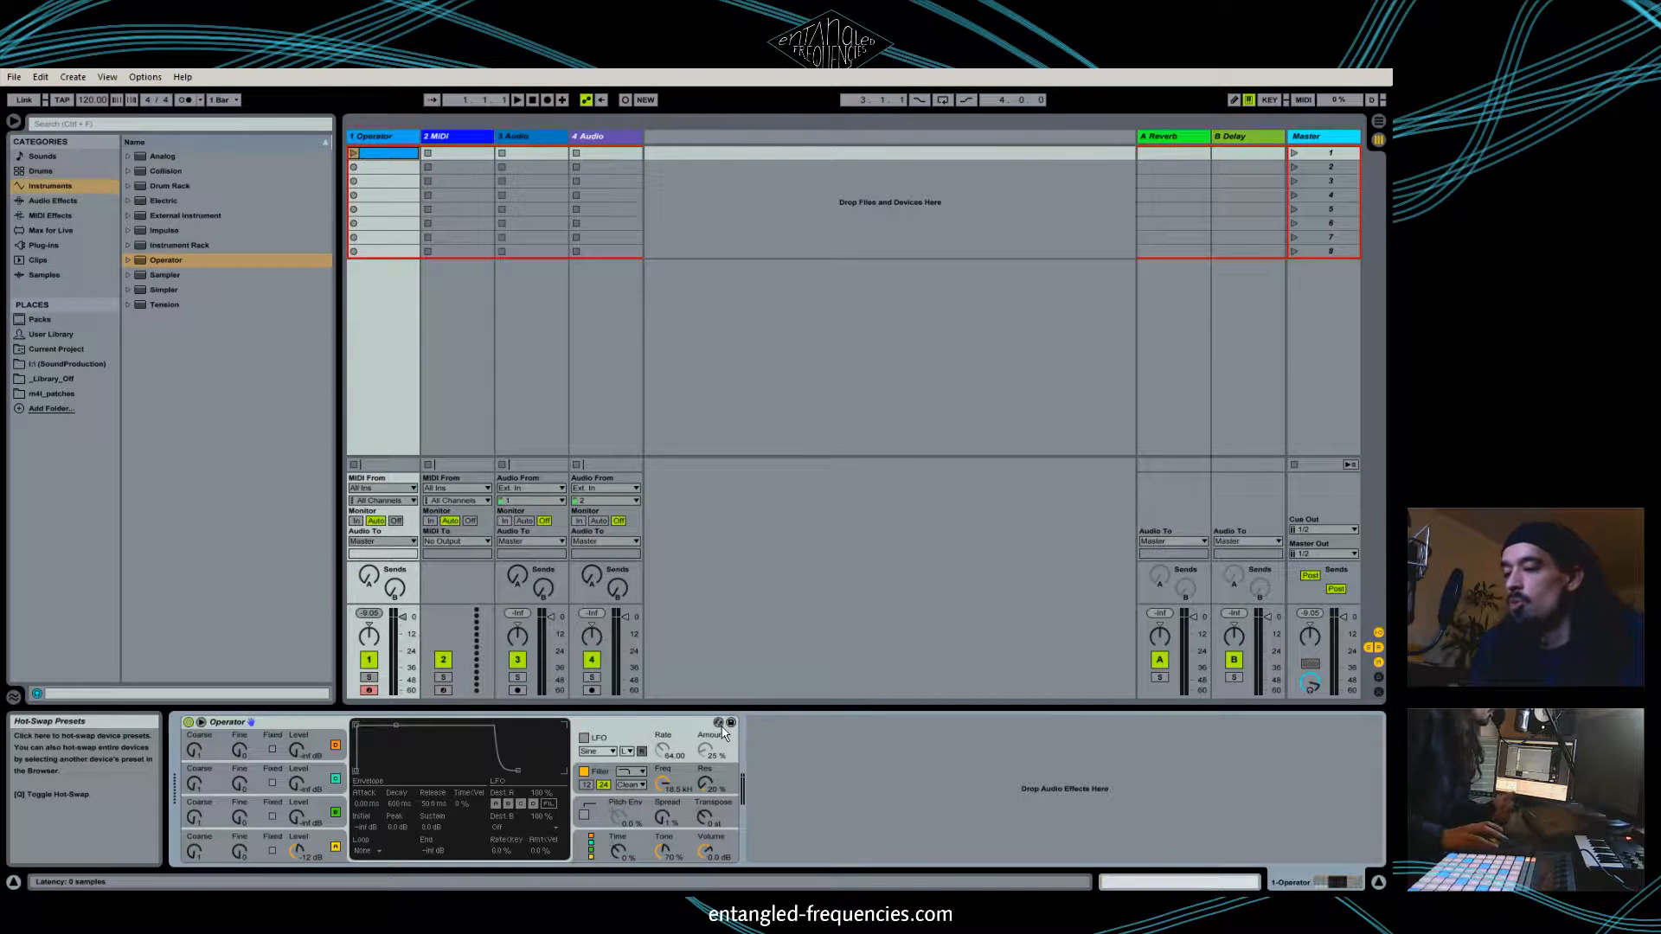
click(583, 738)
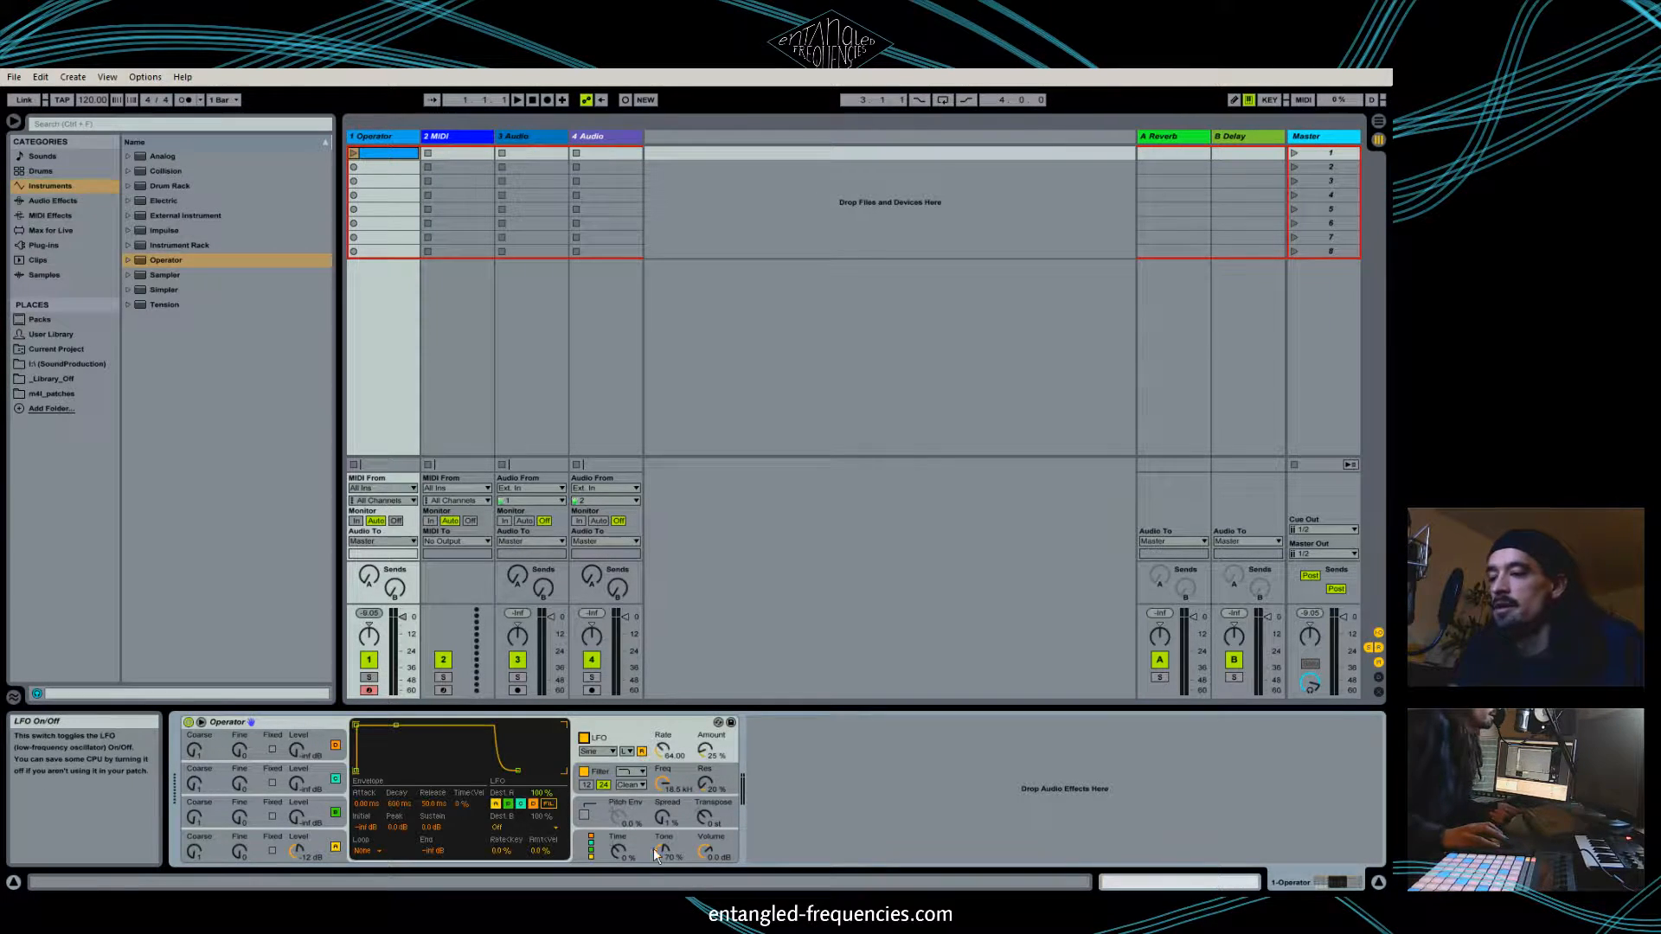
click(610, 752)
click(606, 762)
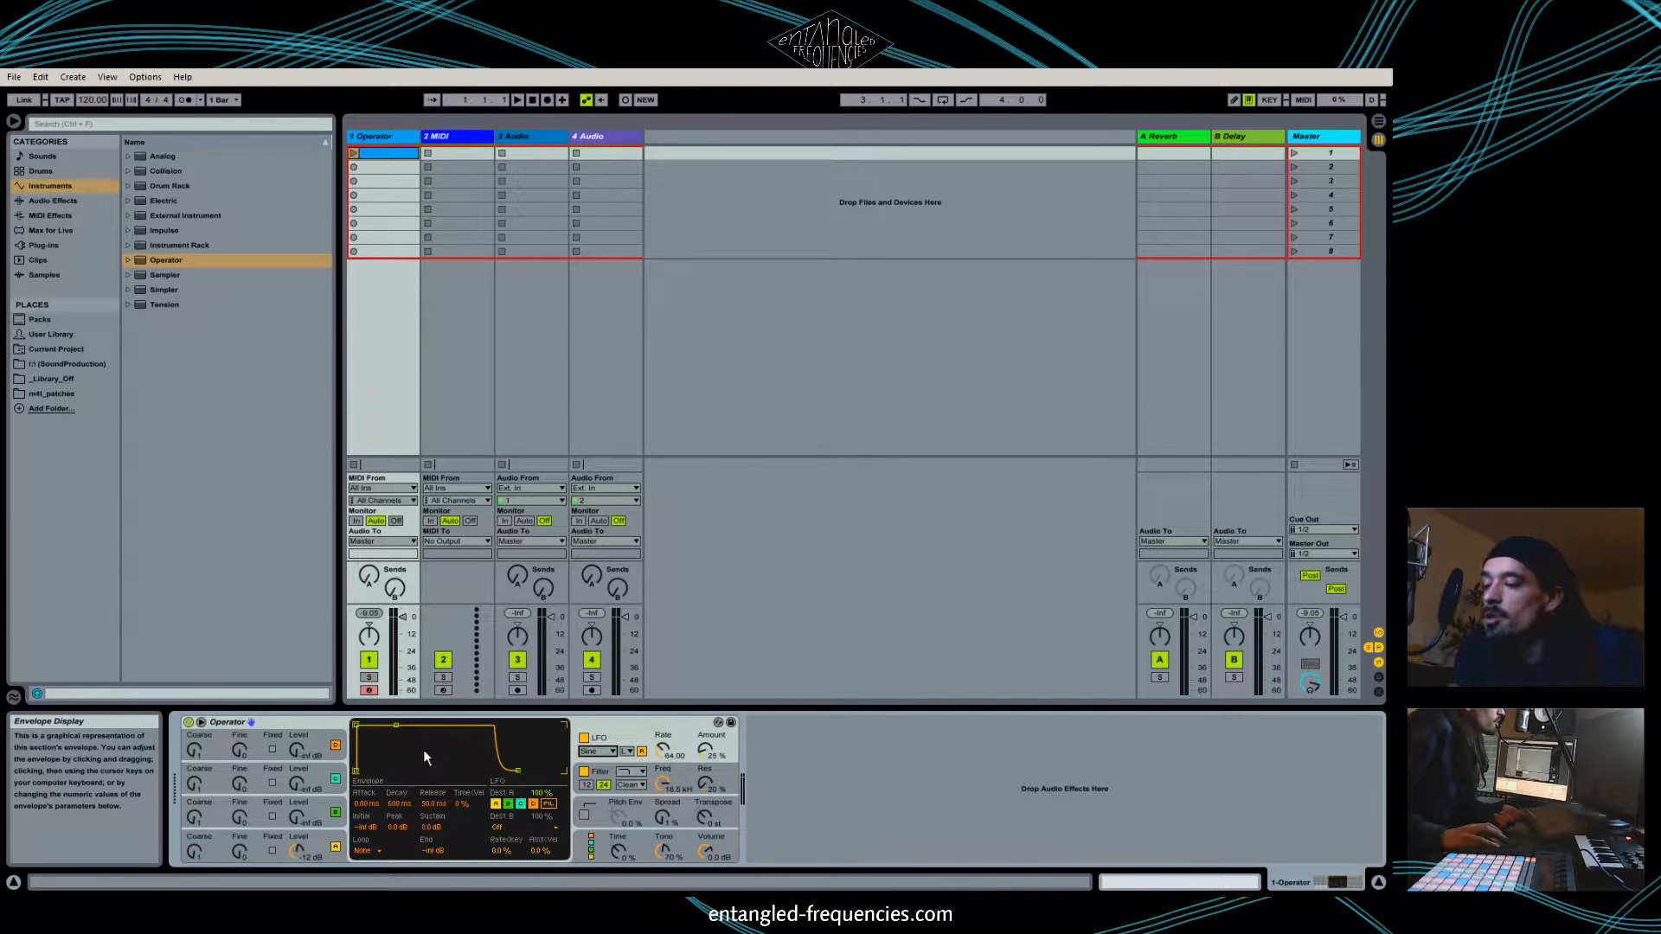
drag(356, 725, 408, 729)
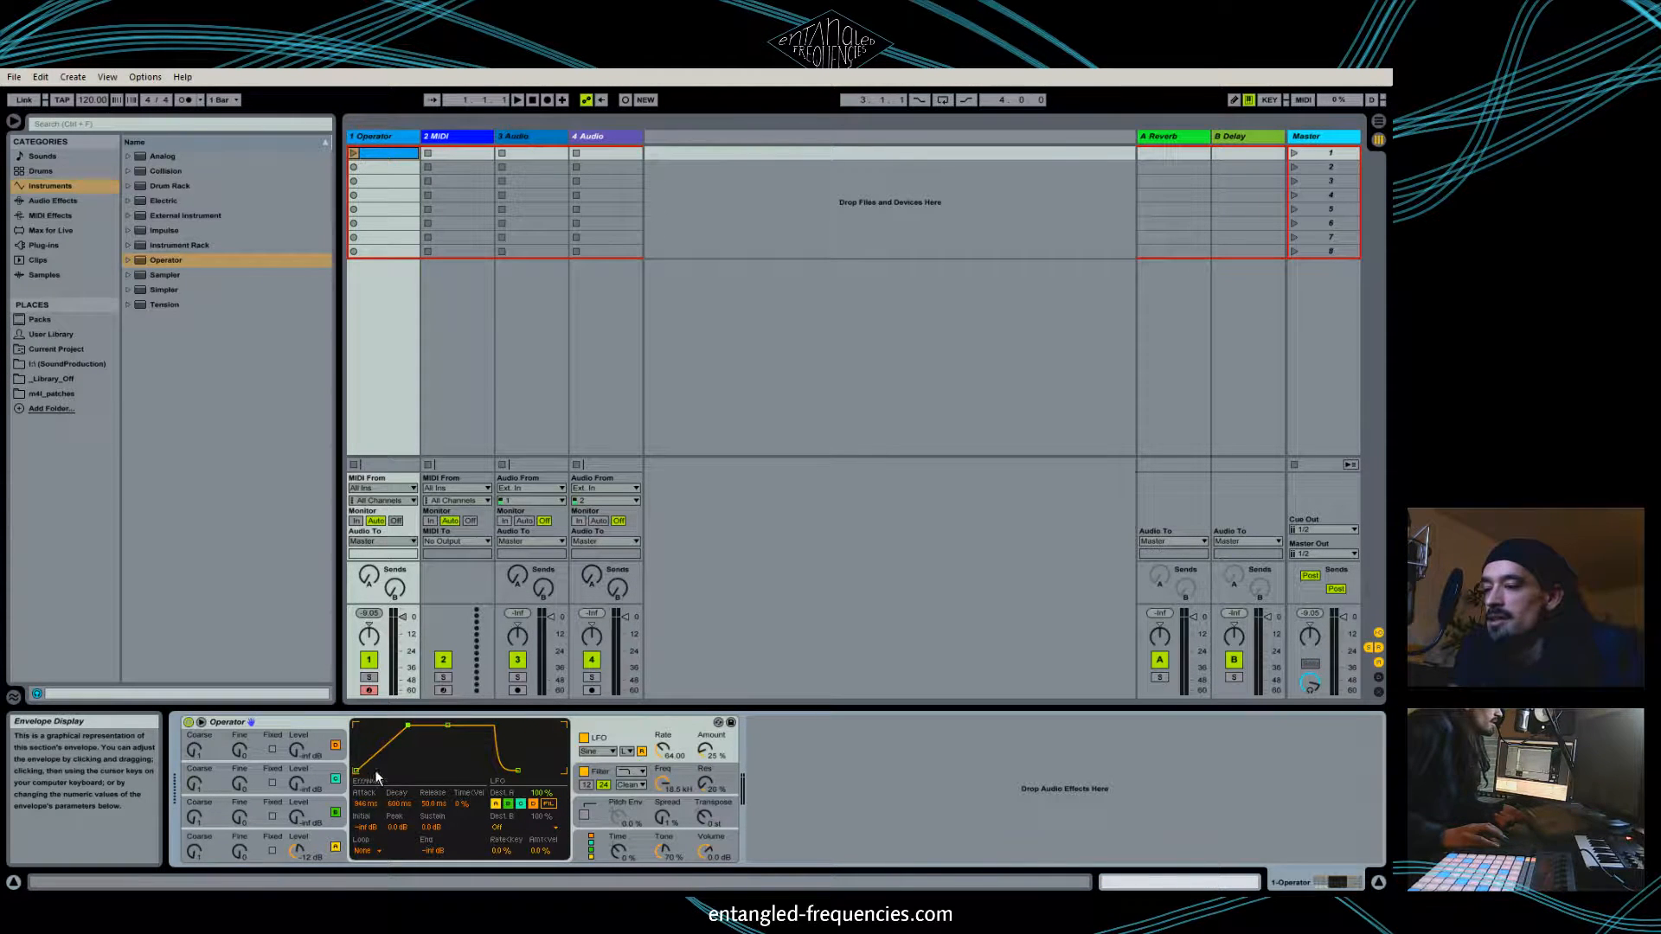
Set the LFO amount to 34% and lower its rate.
mouse_move(700, 759)
mouse_down()
mouse_move(700, 793)
mouse_move(701, 776)
mouse_up()
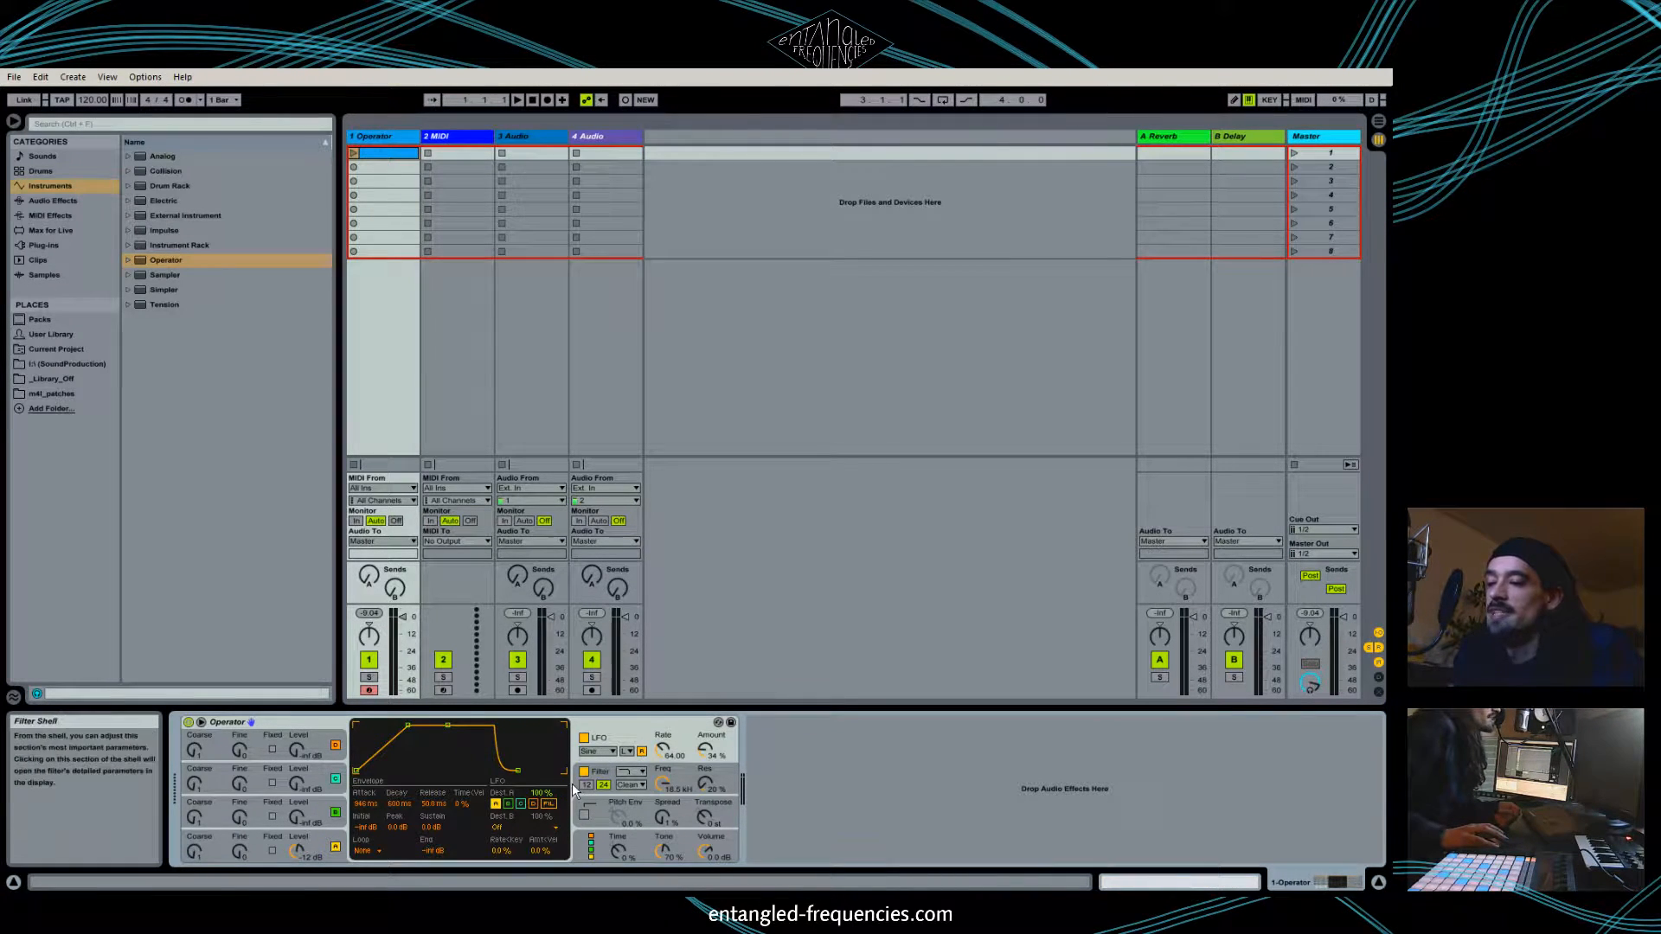
click(664, 748)
mouse_move(659, 746)
mouse_down()
mouse_move(659, 702)
mouse_move(671, 753)
mouse_up()
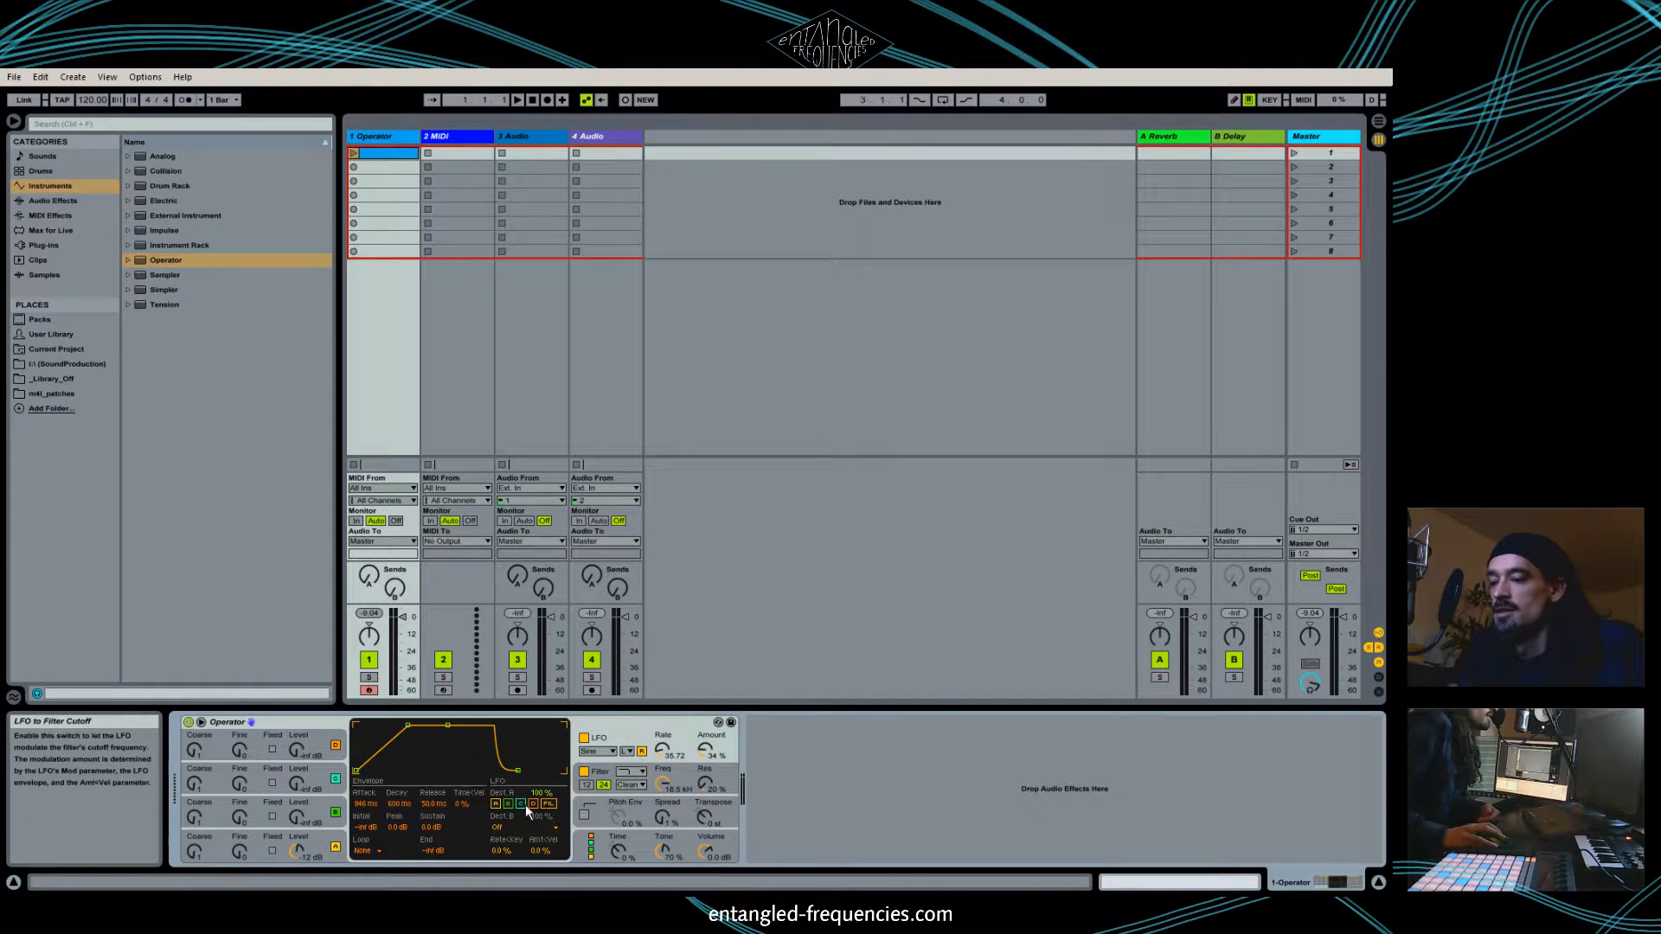
Limit the LFO's Destination A to the filter and lower the filter cutoff frequency to 1.24 kHz.
click(497, 804)
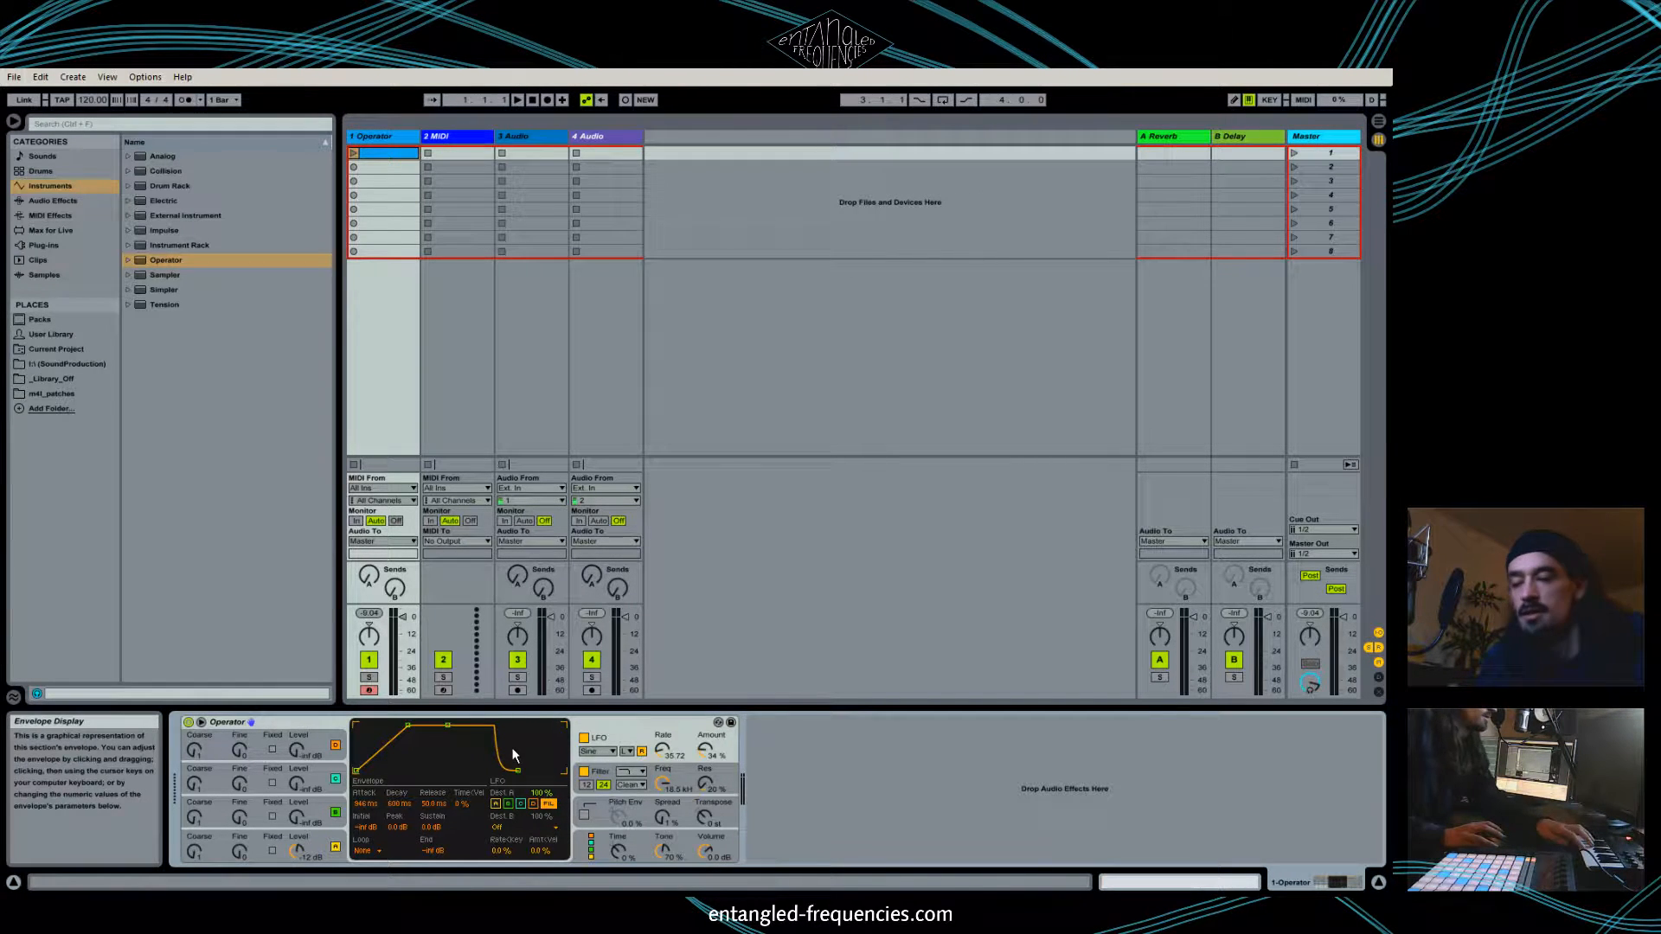
drag(662, 783, 663, 730)
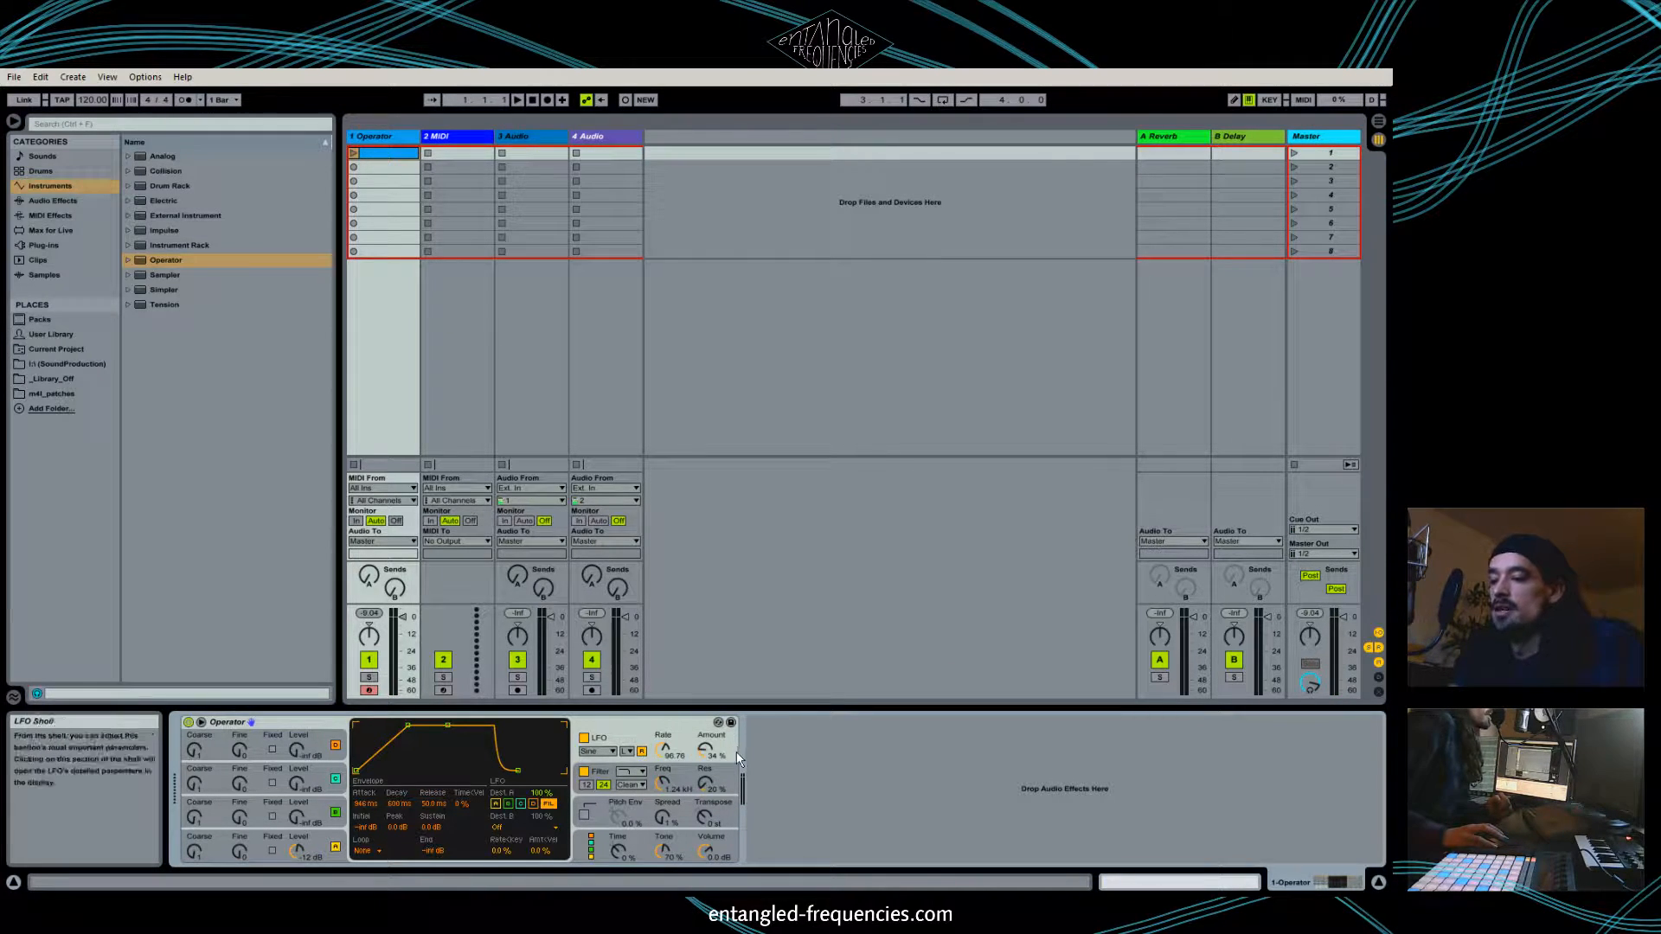
Examine the LFO's Destination B options and the filter's envelope settings.
click(547, 825)
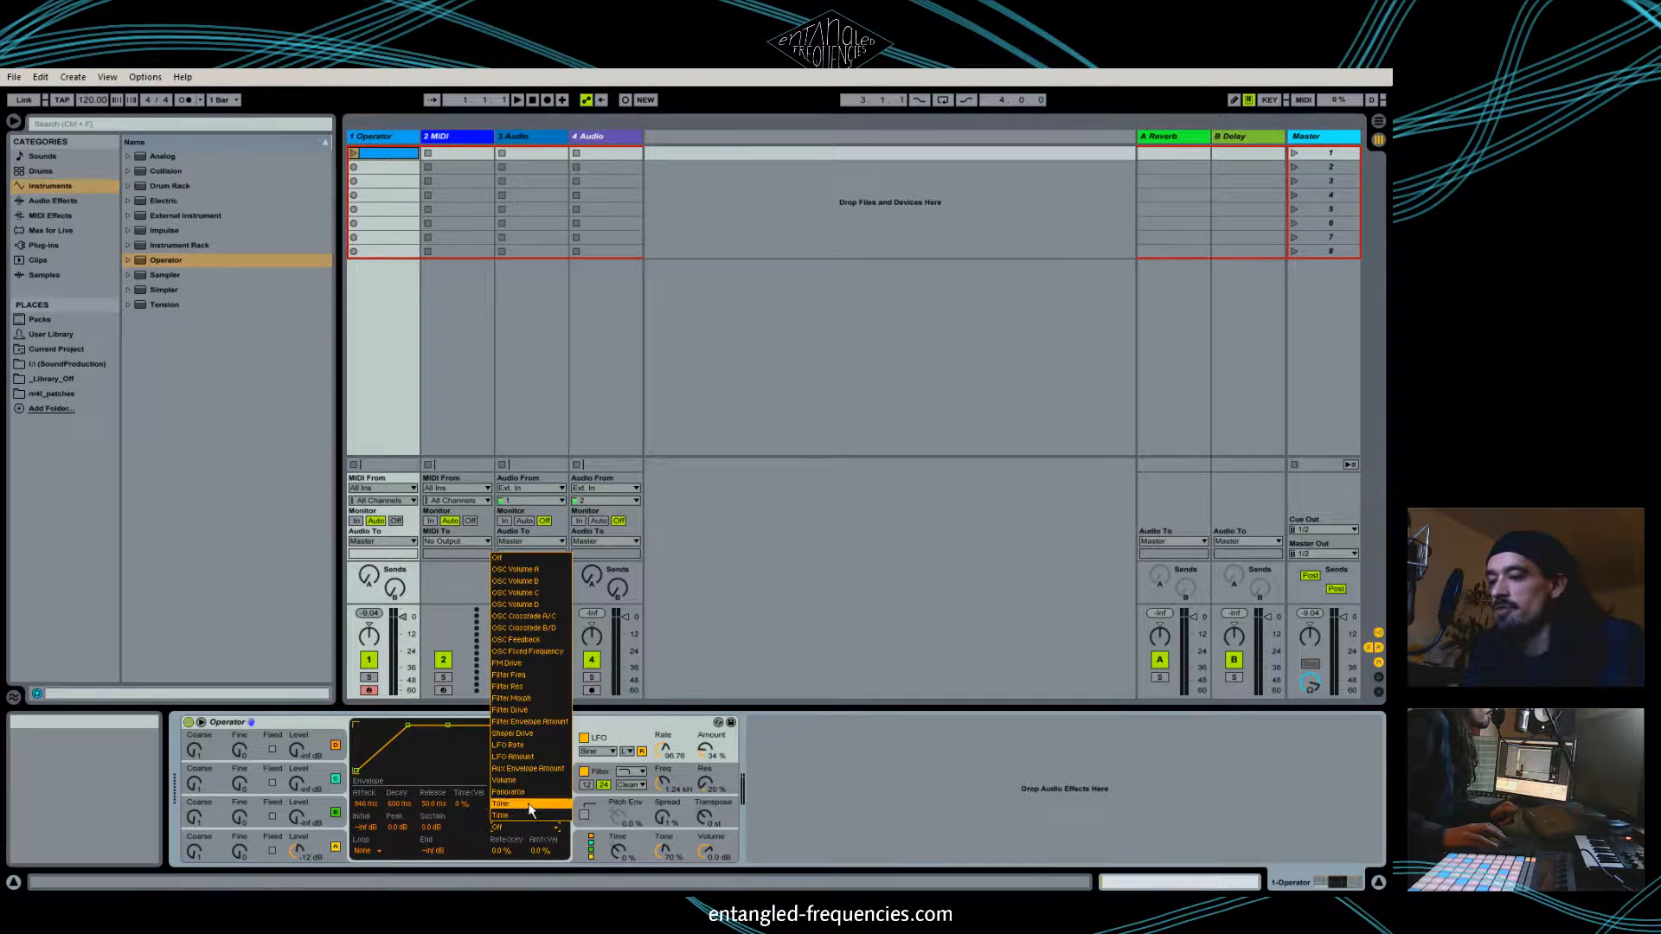
click(559, 829)
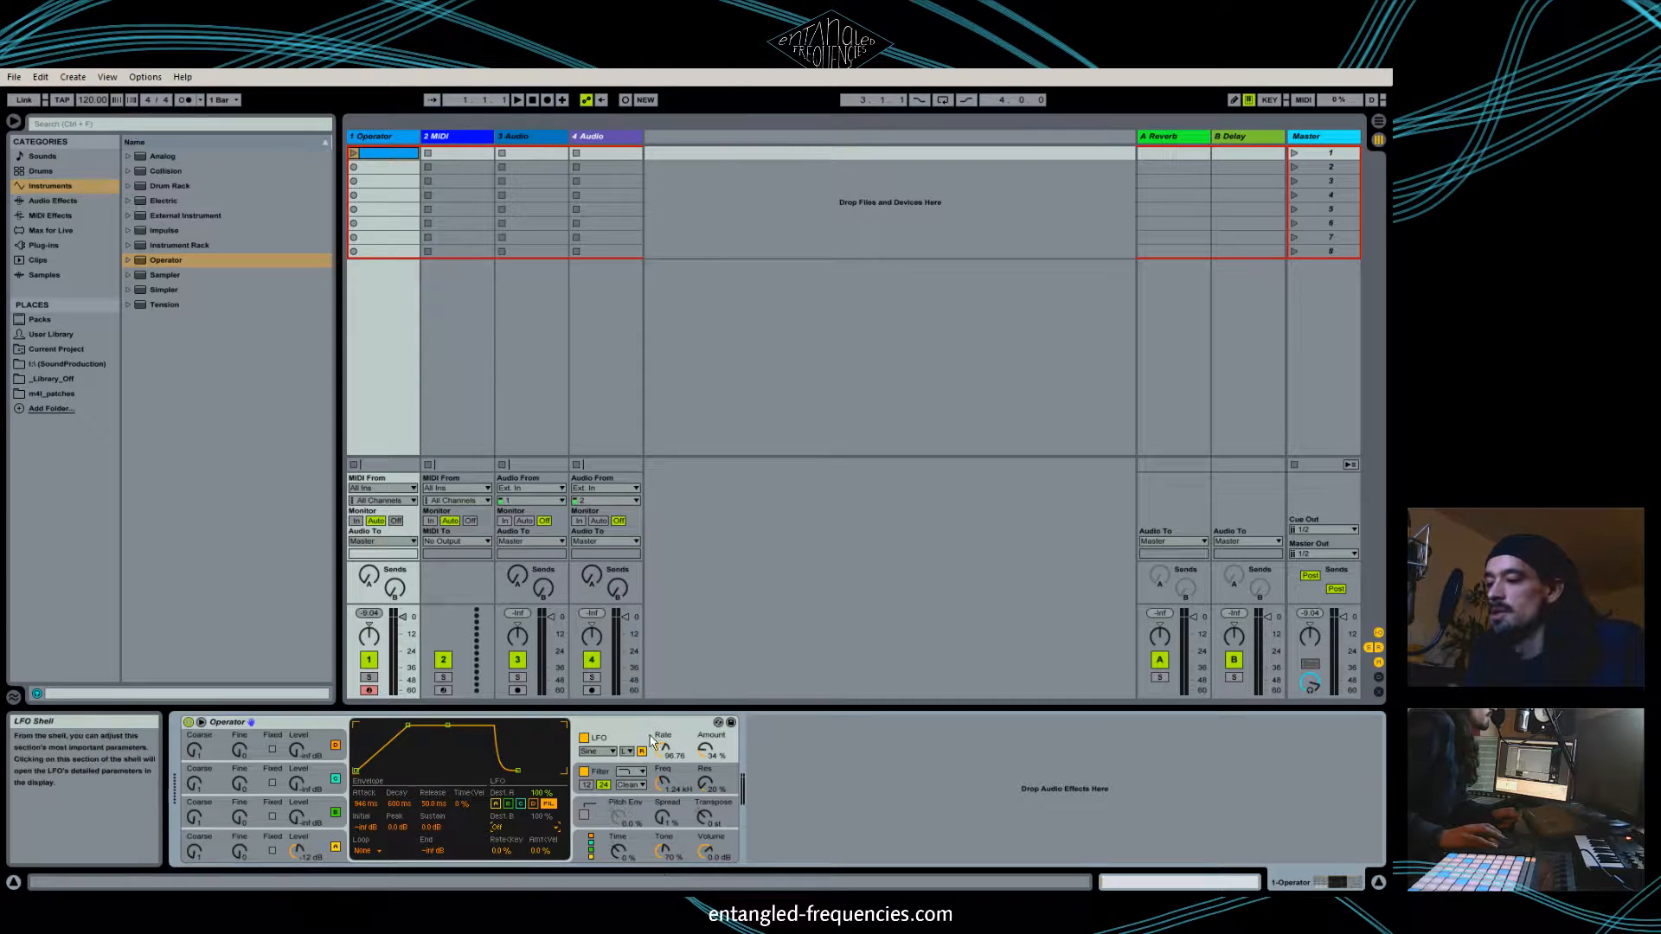
click(730, 770)
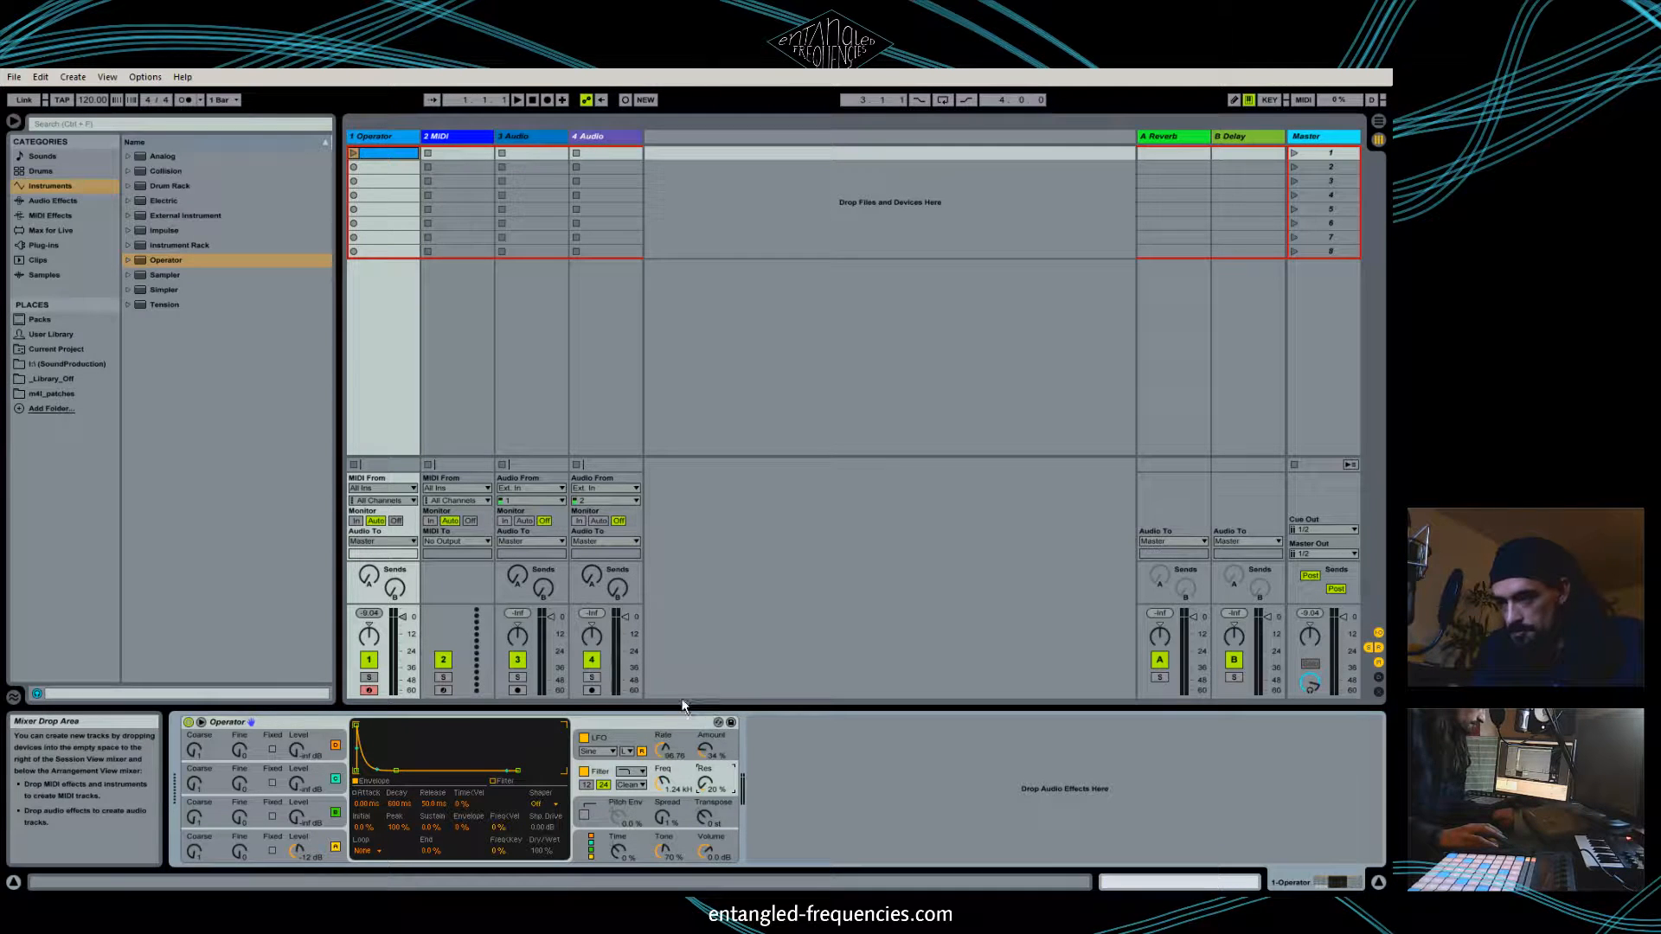
Switch the LFO range to synced and set its rate to 1.
click(723, 736)
click(627, 751)
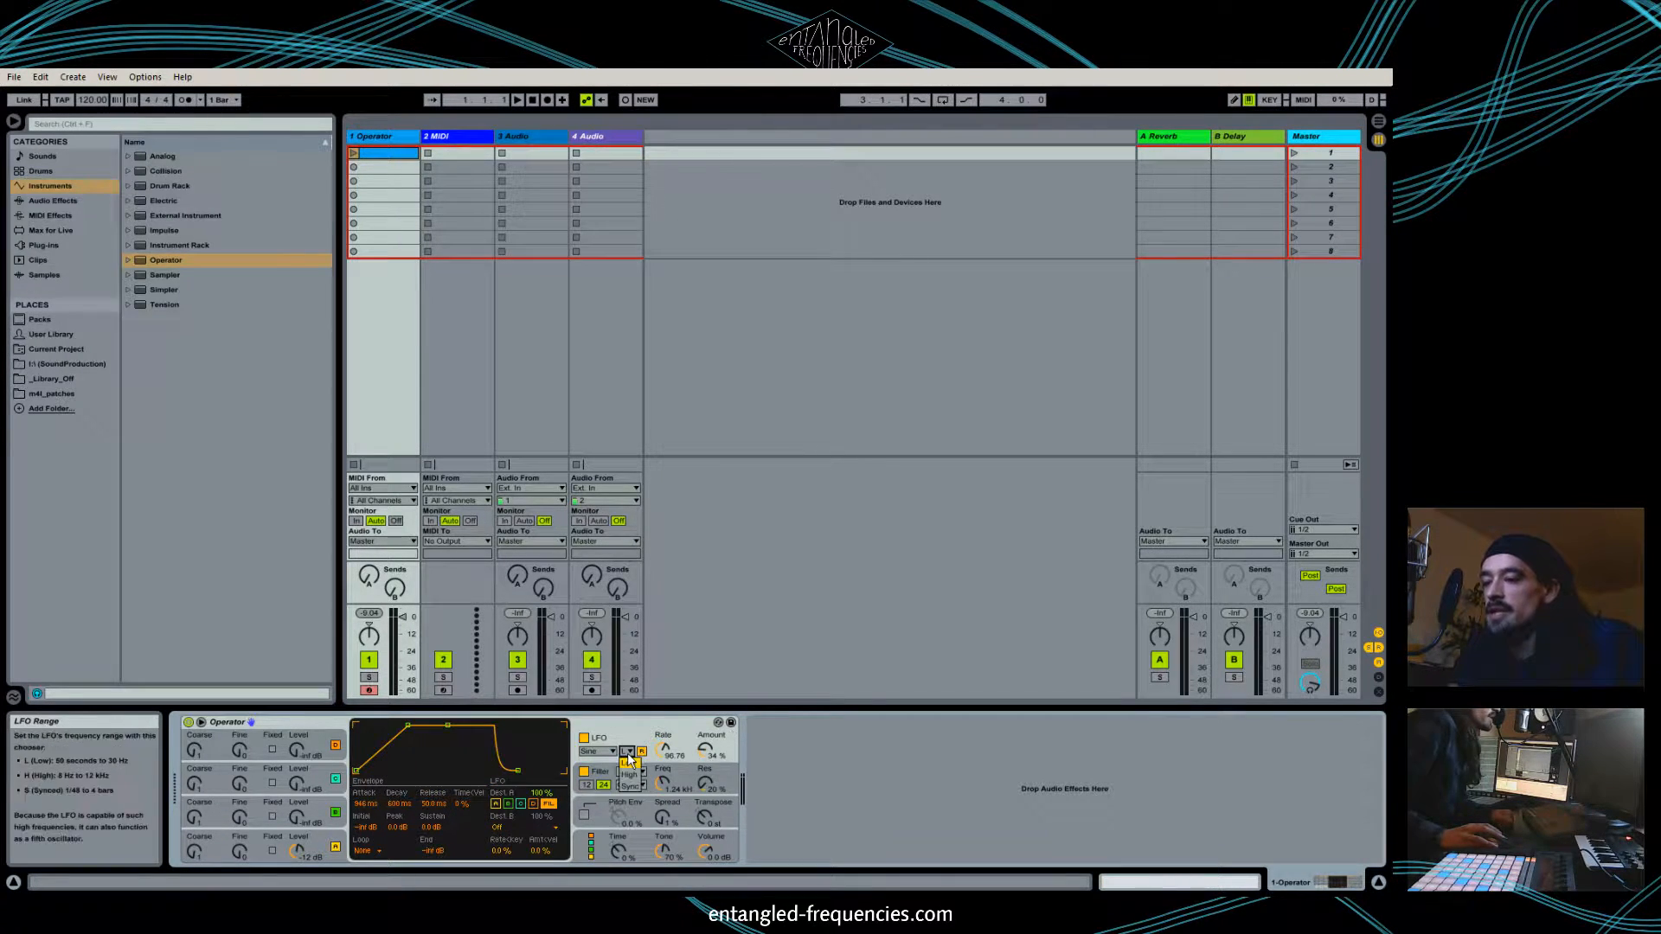
click(632, 787)
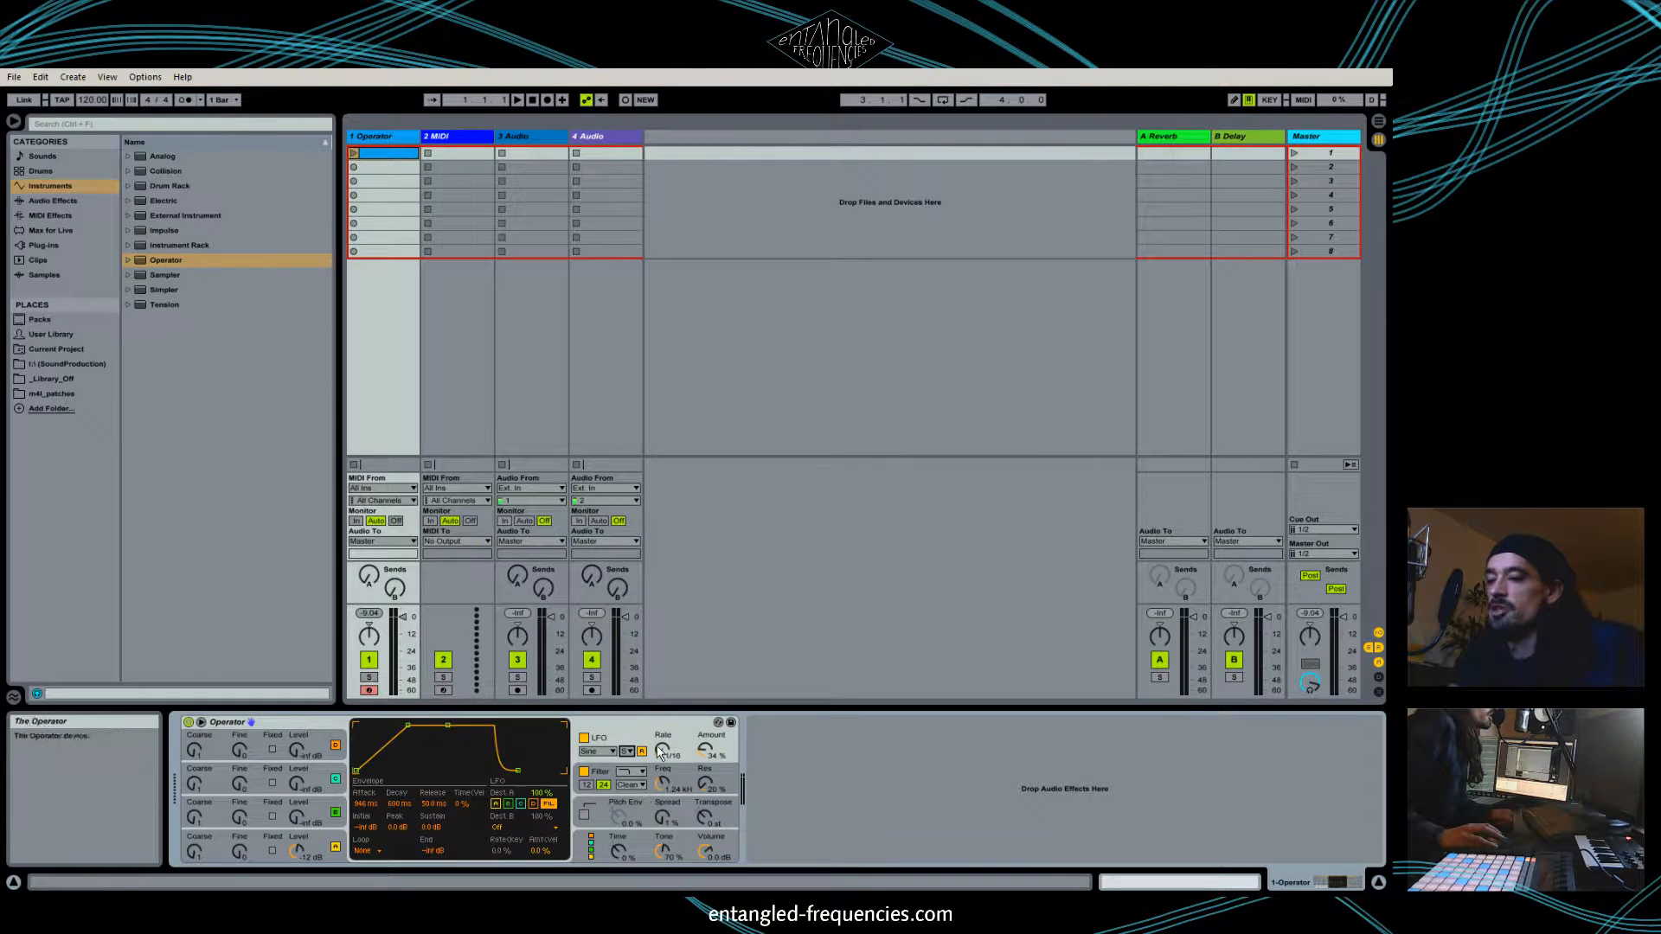
drag(663, 749, 664, 757)
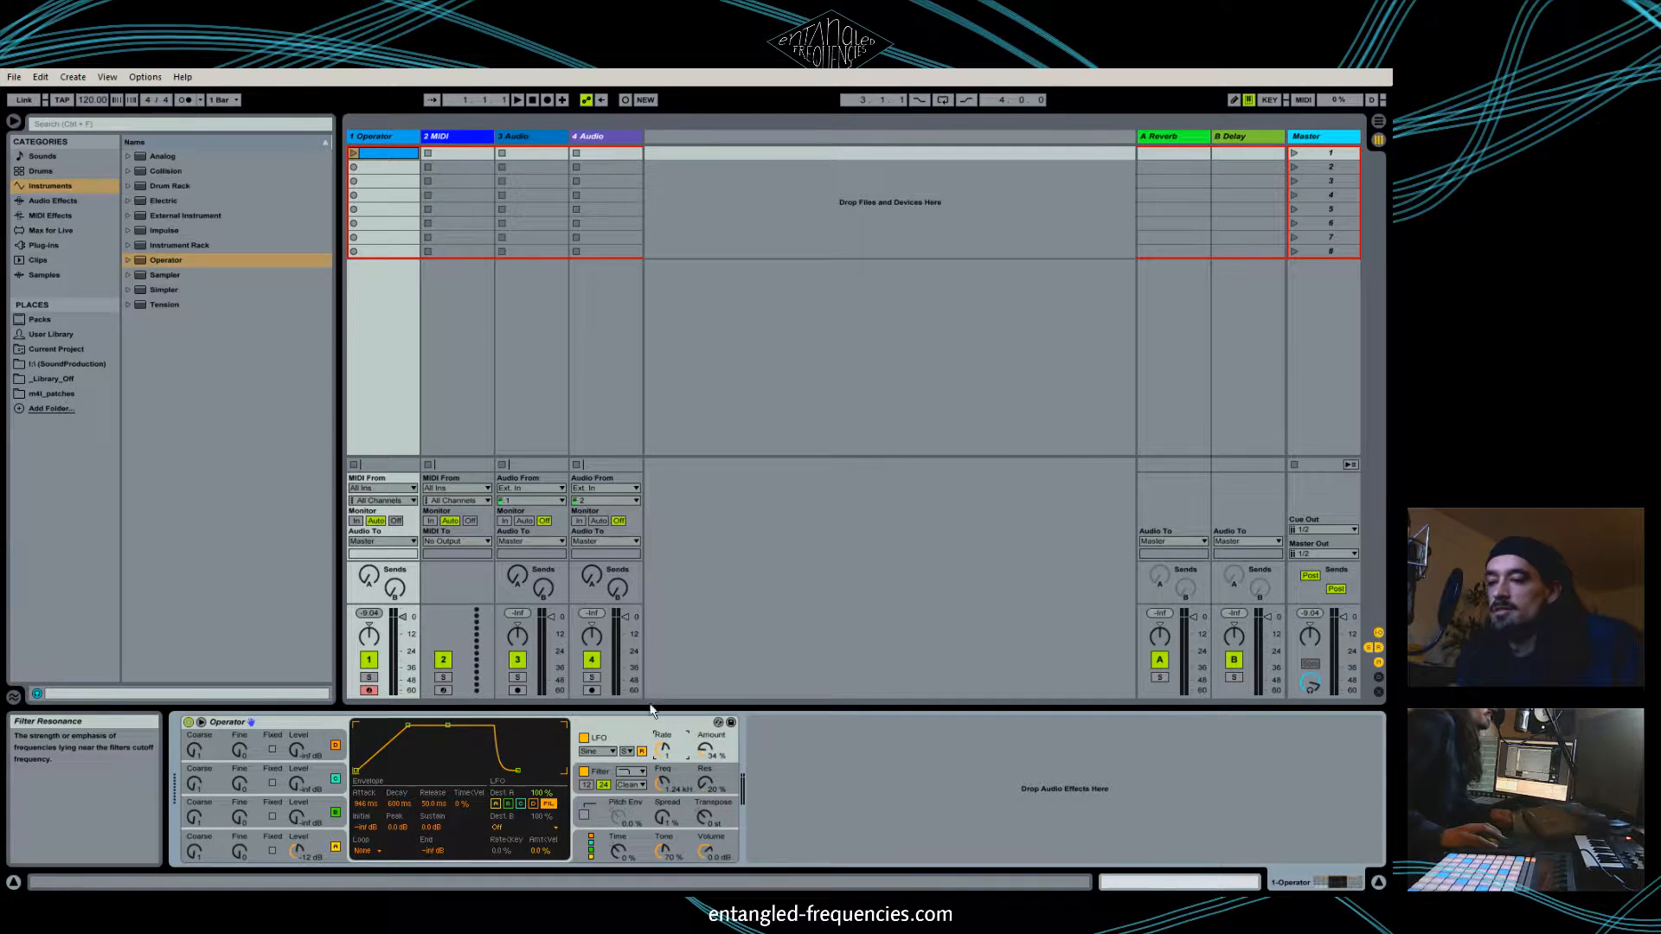
Display the filter's detailed settings and examine the available filter types.
click(727, 766)
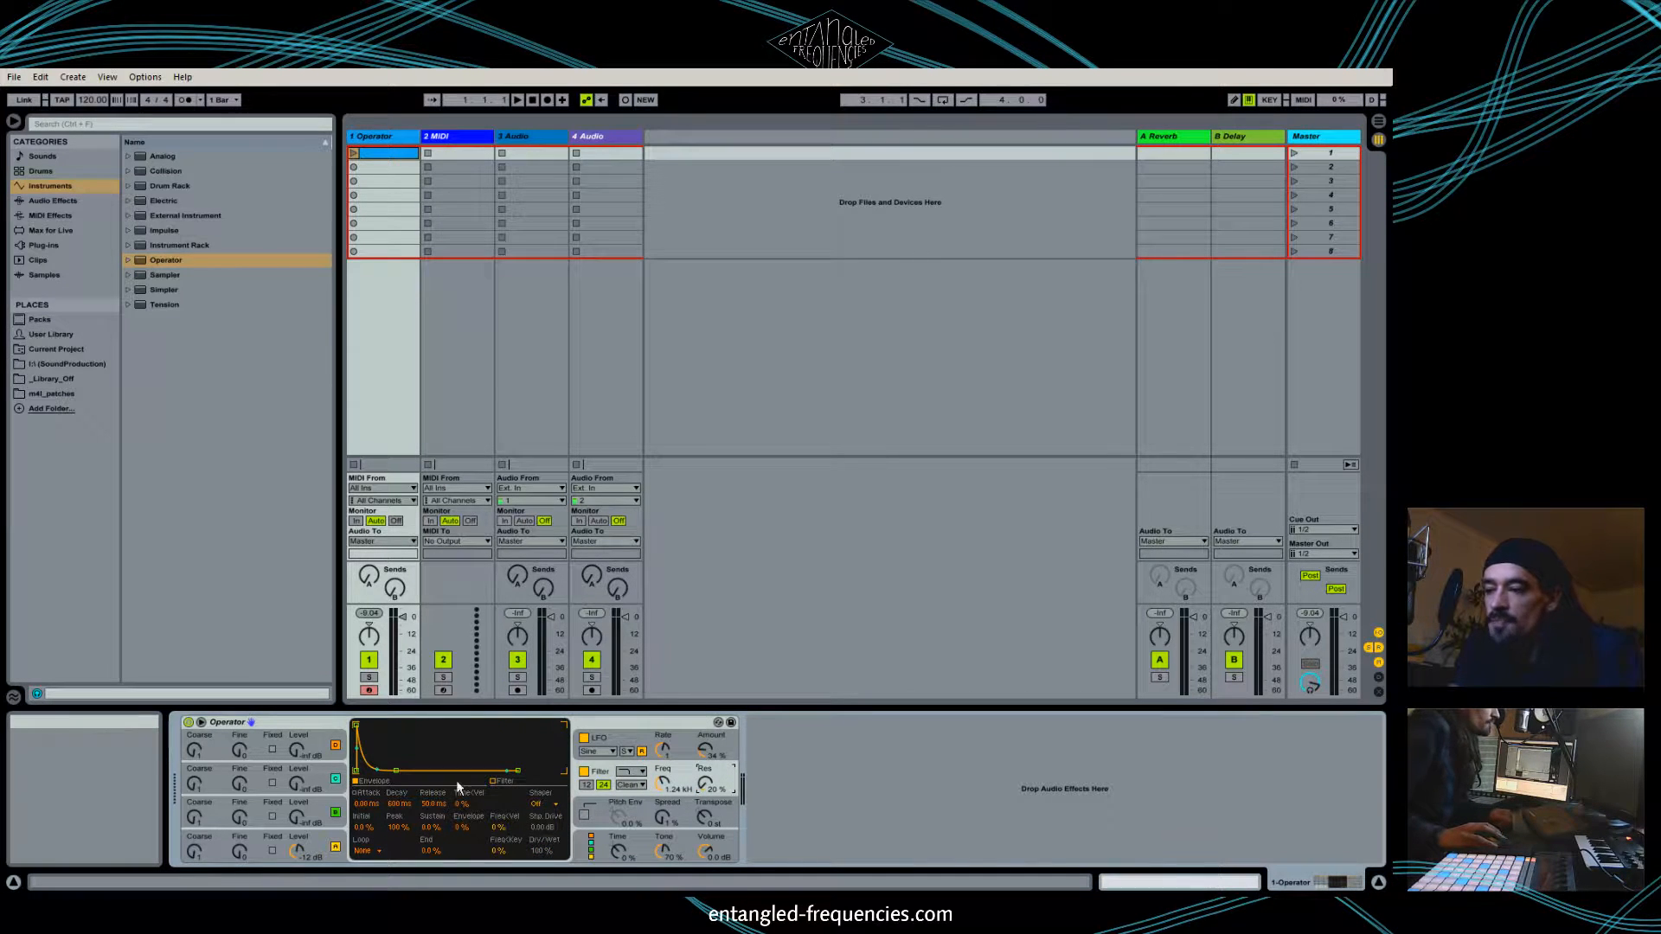
click(628, 784)
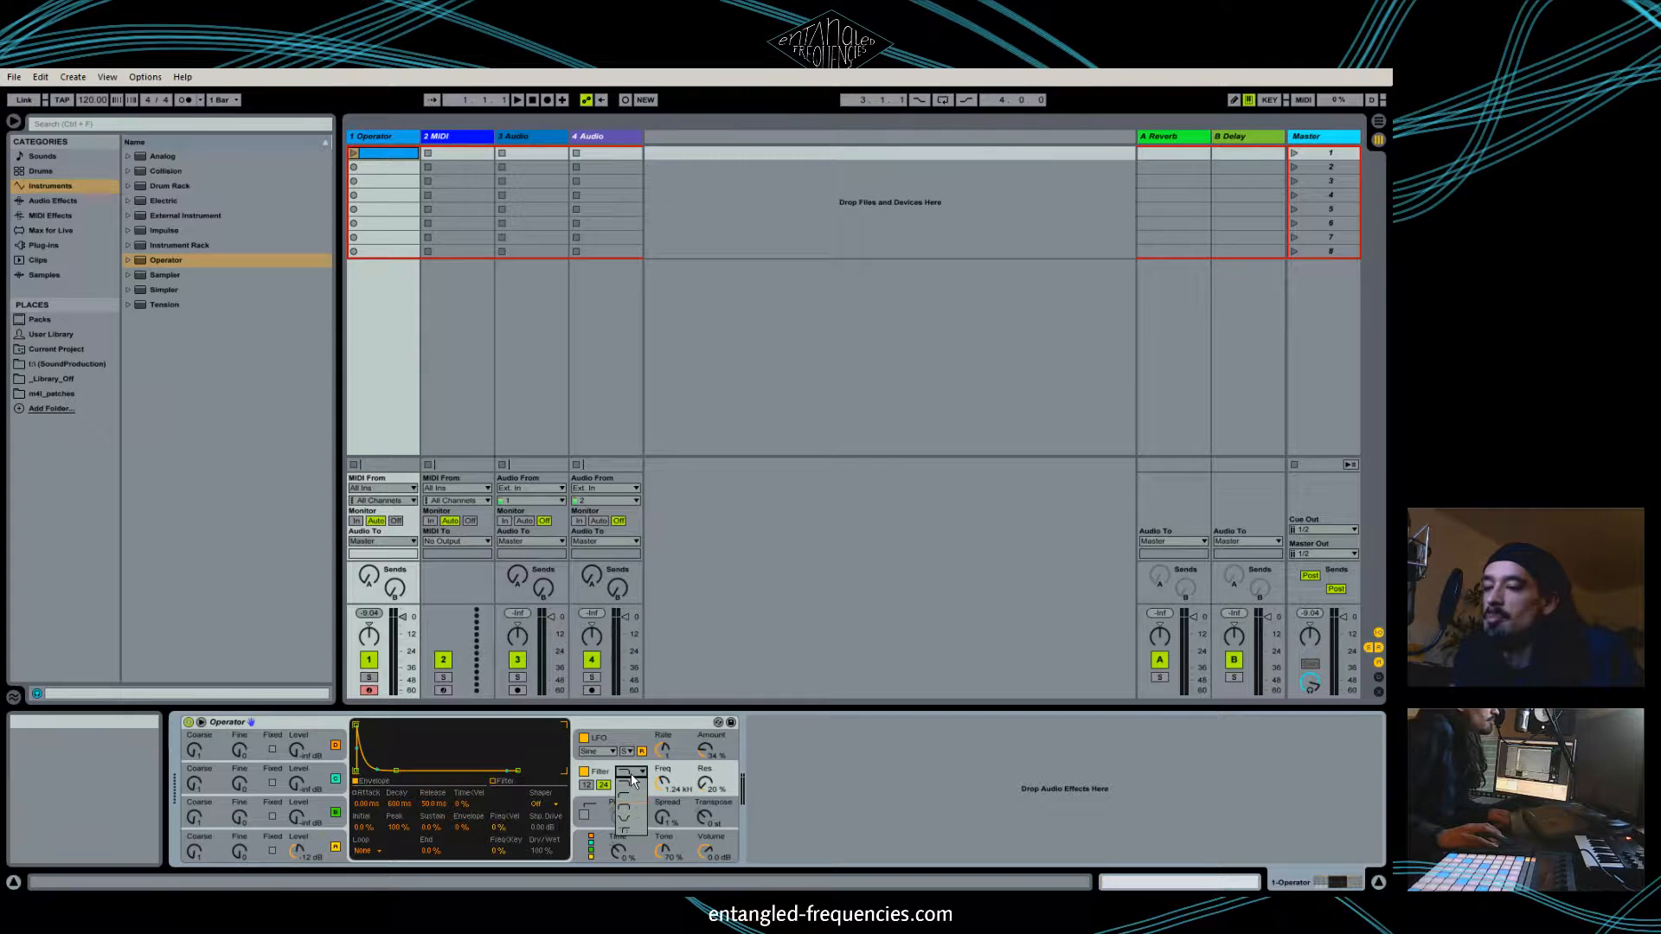
click(631, 772)
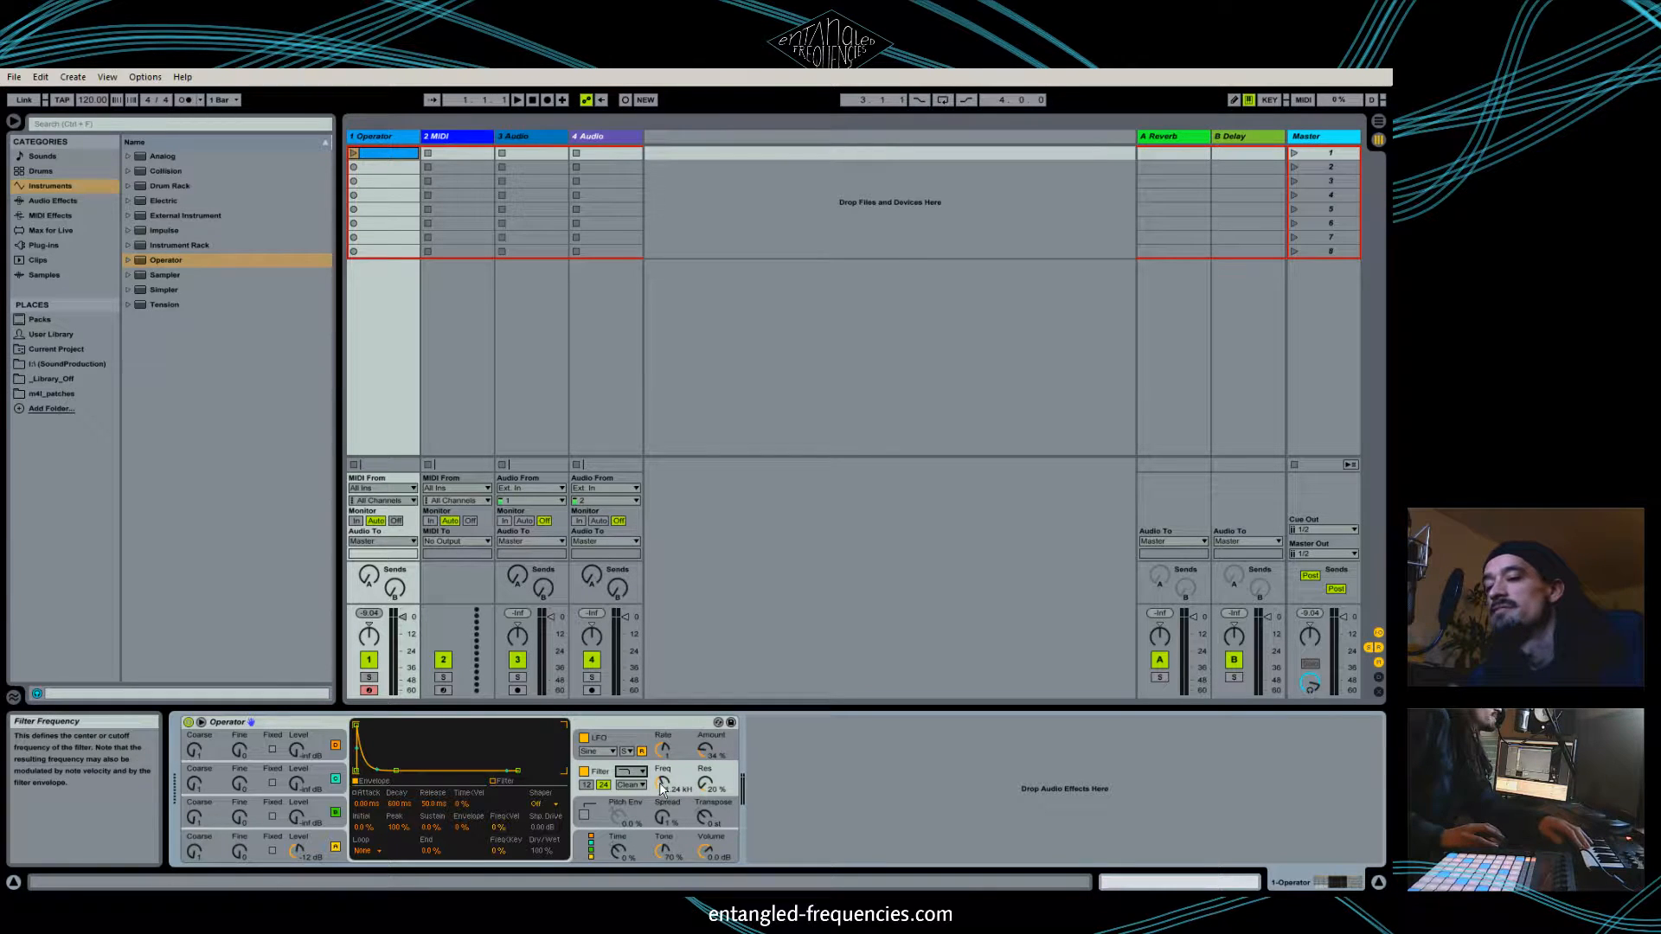
Lower the filter cutoff frequency to 243 Hz and set the filter's envelope modulation amount to 100 %.
mouse_move(660, 782)
mouse_down()
mouse_move(659, 766)
mouse_move(667, 784)
mouse_up()
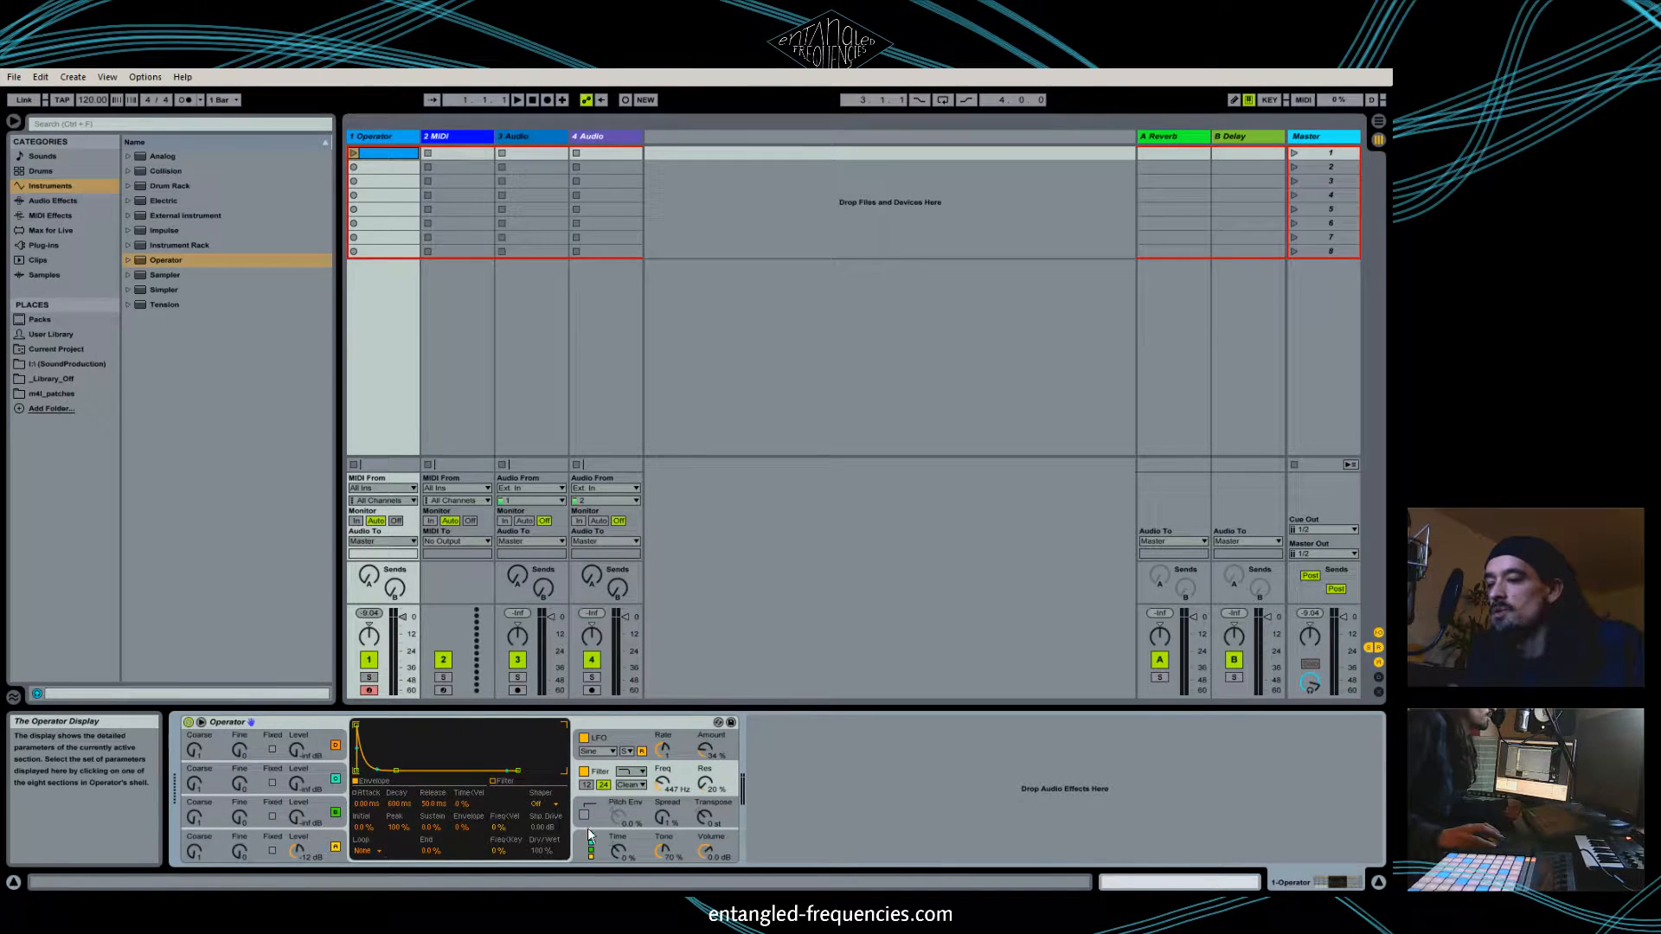
drag(663, 778, 663, 809)
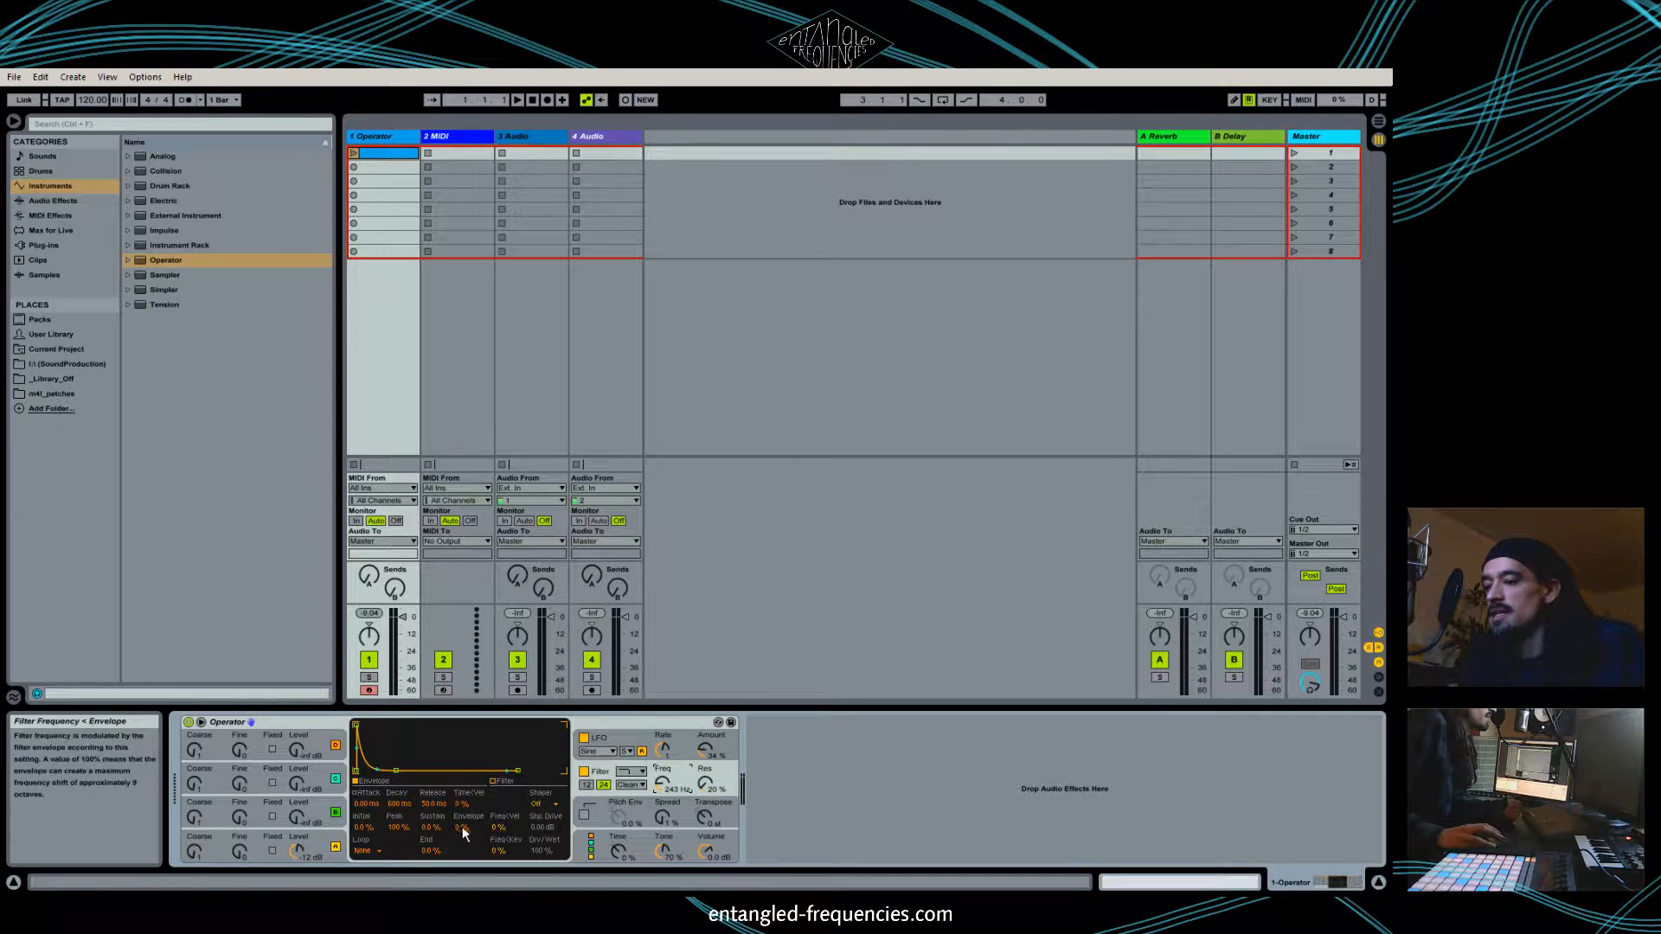
drag(464, 828, 464, 824)
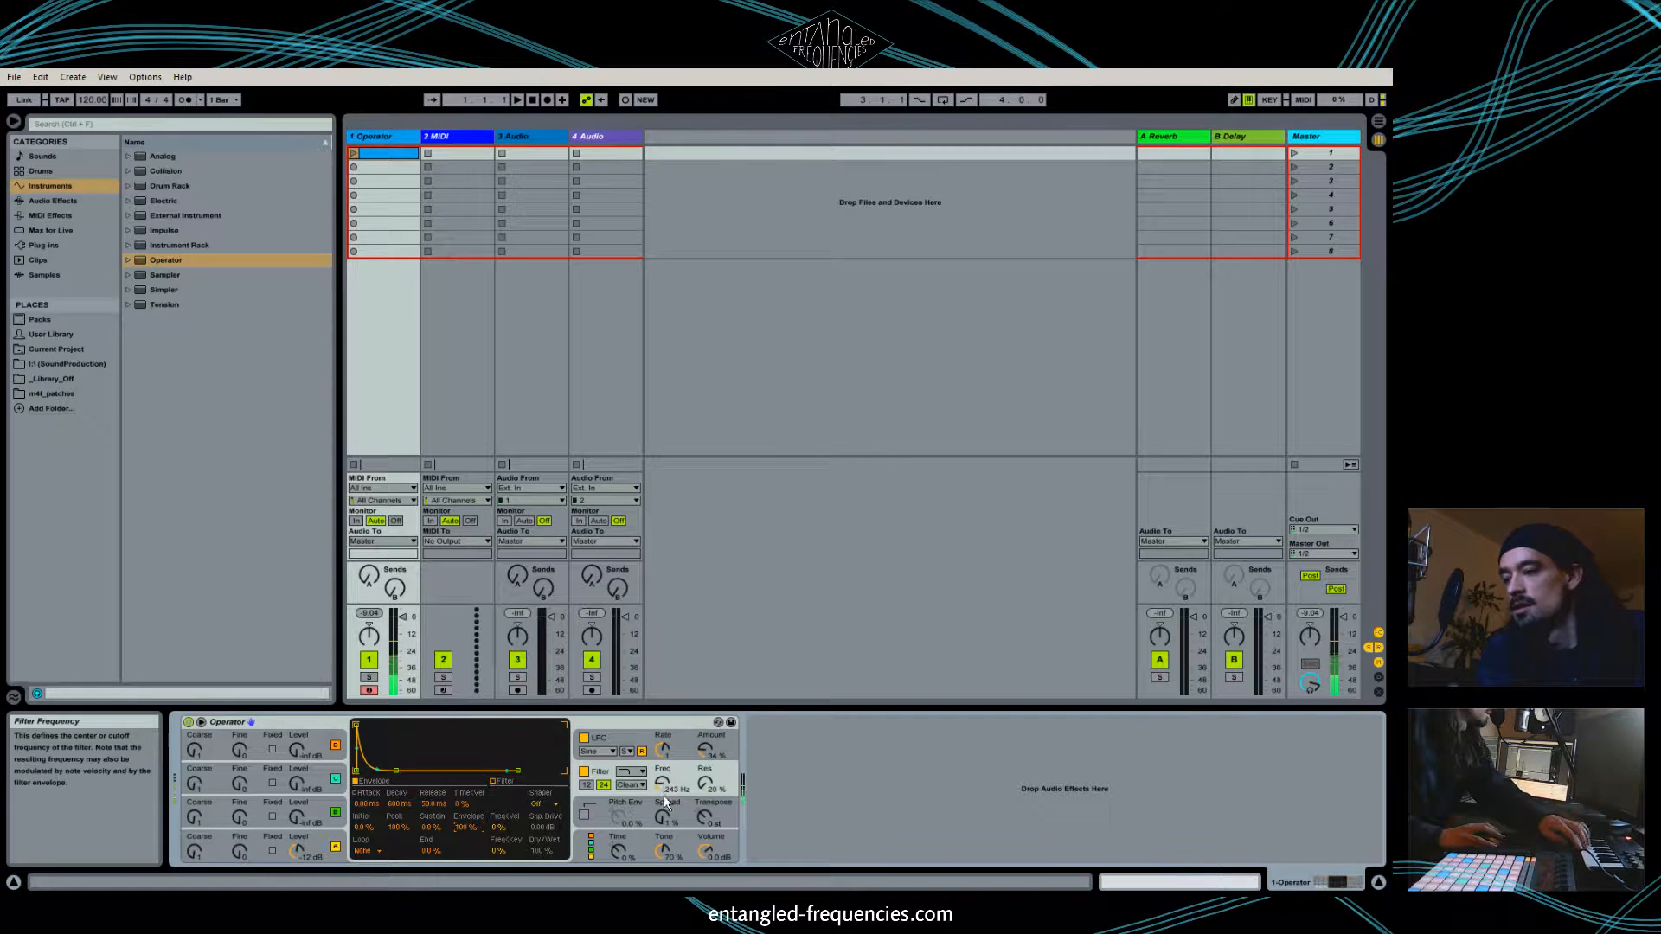
Shorten the filter envelope's decay to 134 ms and set the filter to 54 % resonance and 347 Hz cutoff.
drag(662, 781, 662, 762)
drag(399, 804, 399, 818)
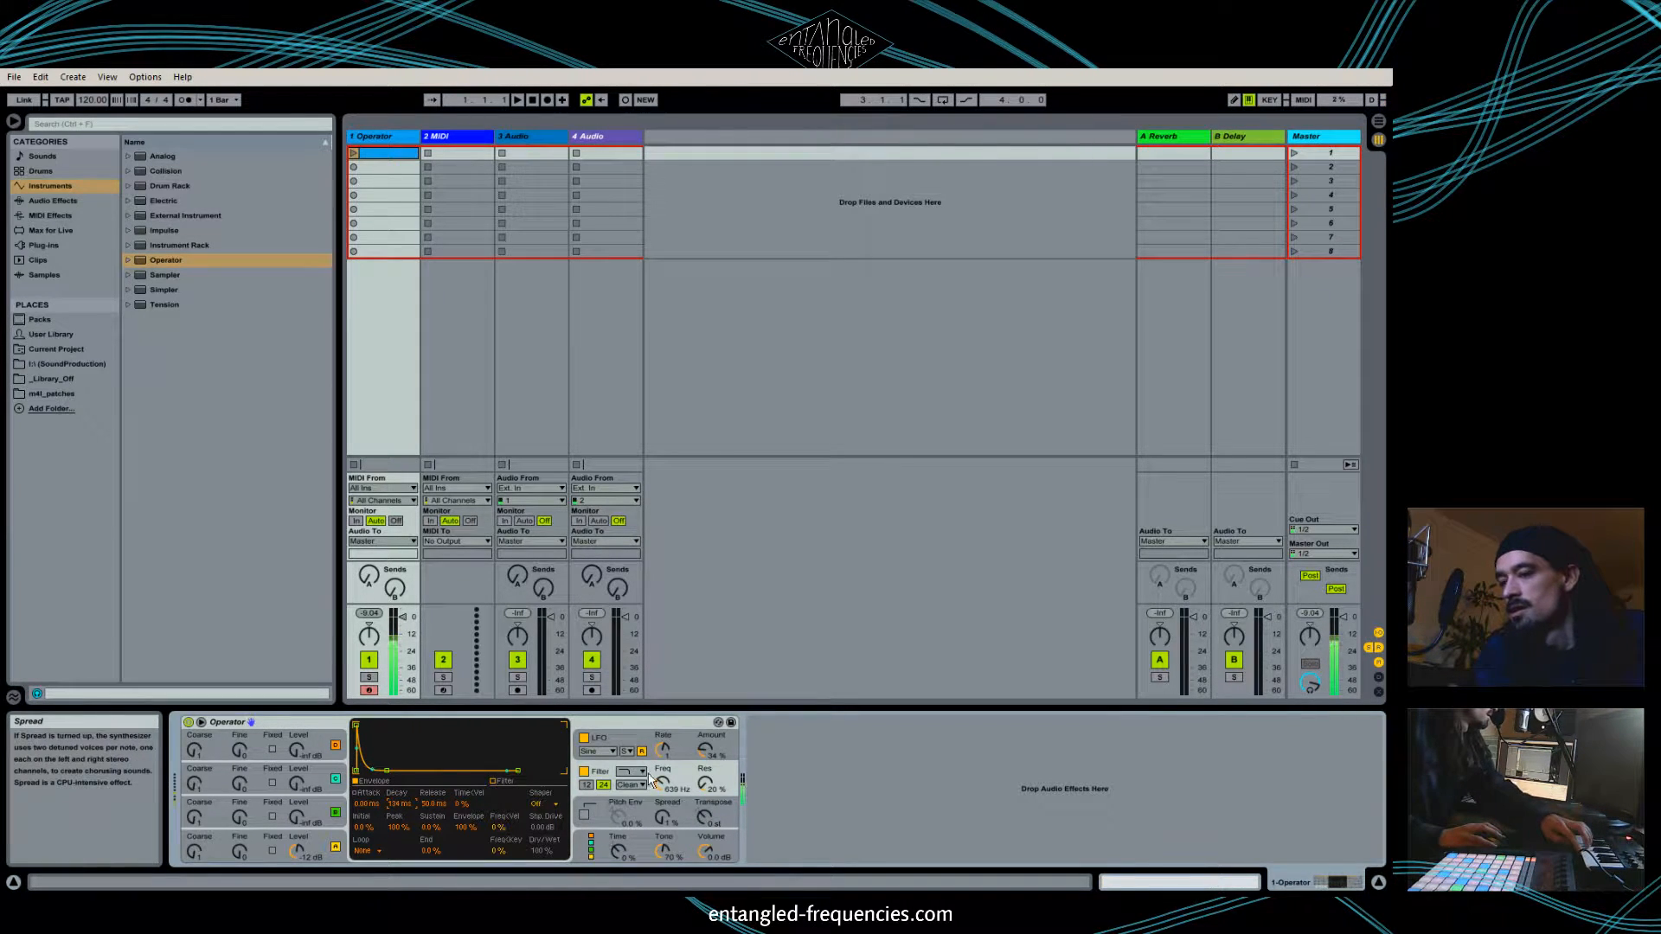
drag(705, 782, 705, 775)
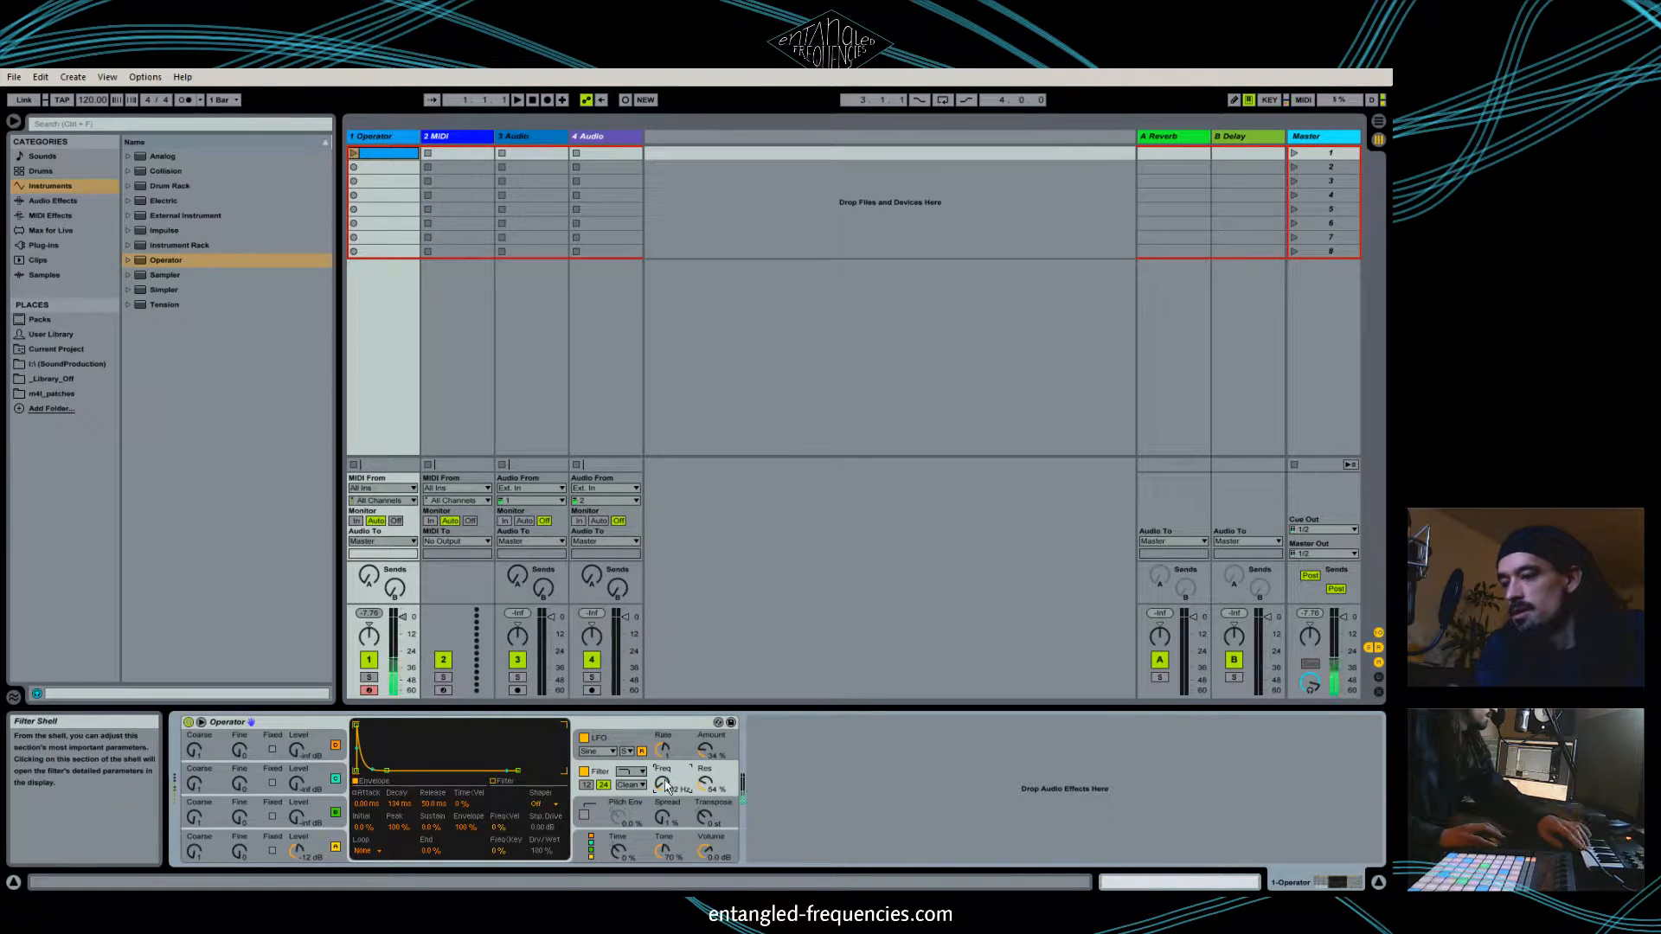
drag(661, 783, 662, 770)
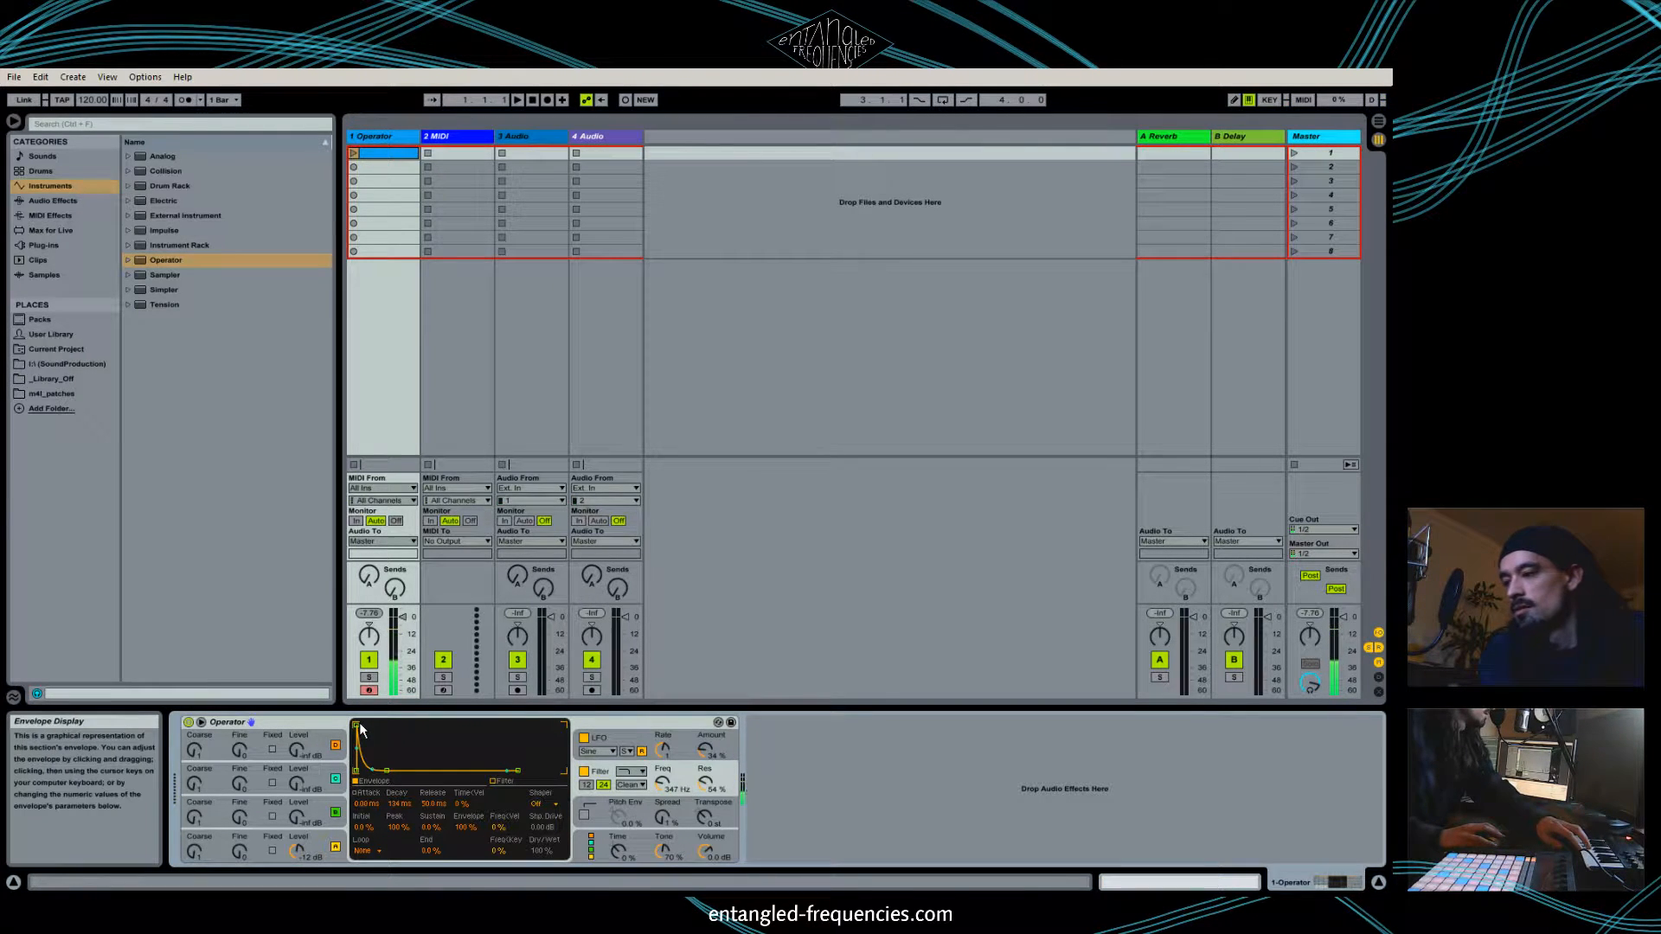
Lengthen the filter envelope's attack to 823 ms and lower Operator's overall volume to -0.7 dB.
drag(360, 729, 407, 725)
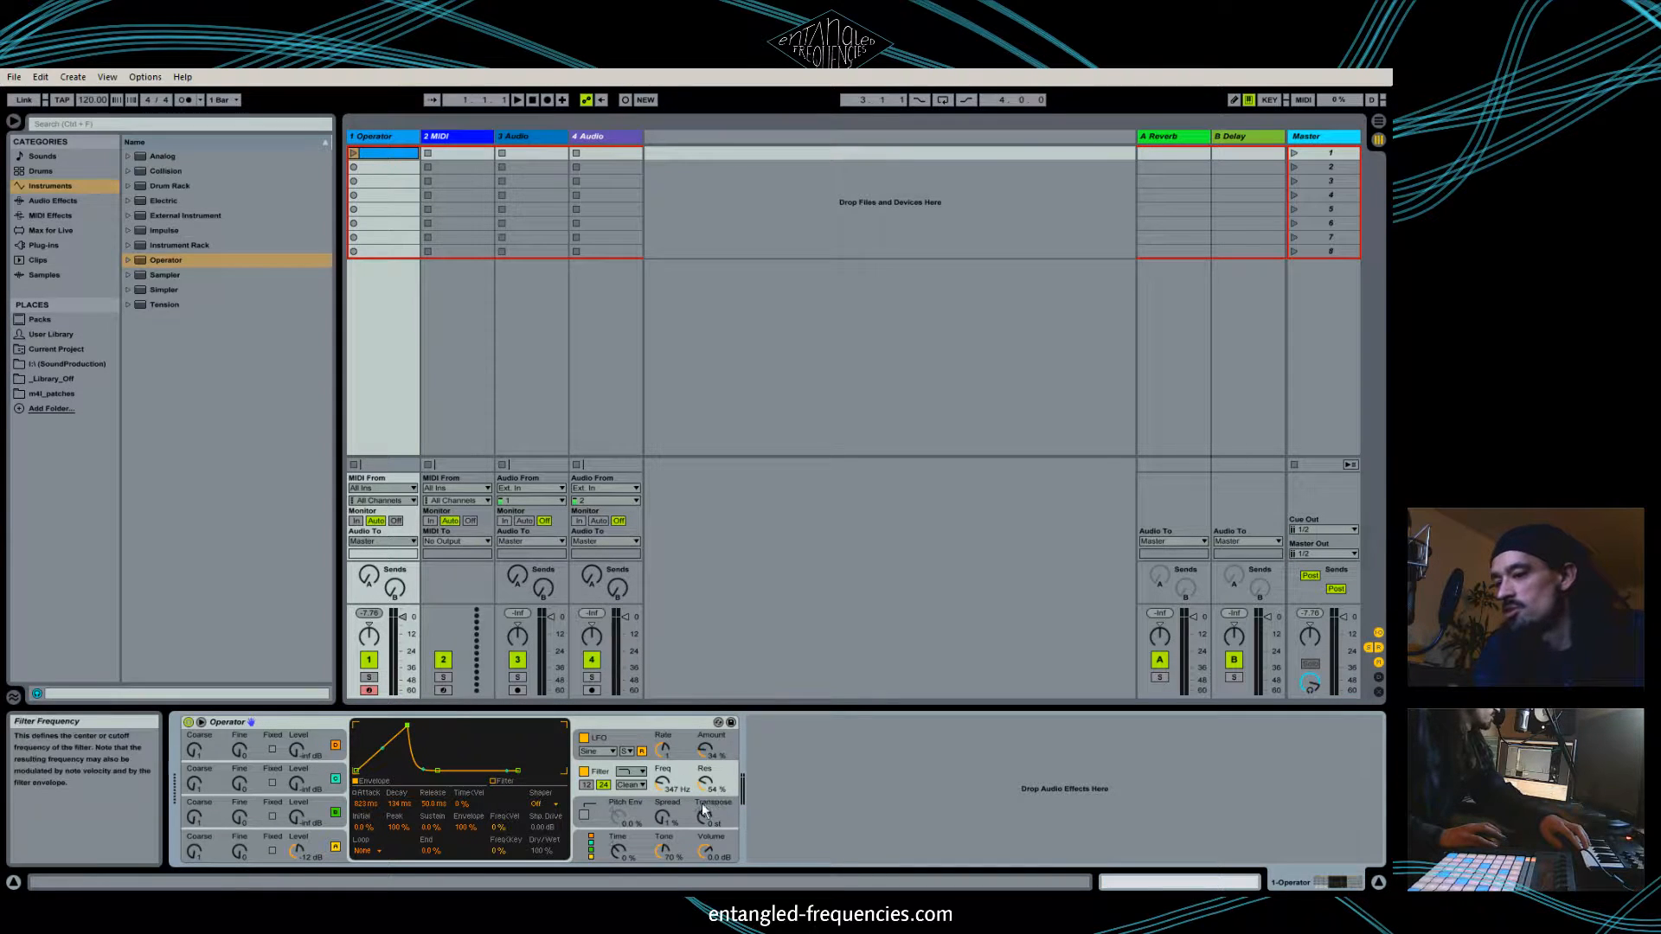
click(707, 857)
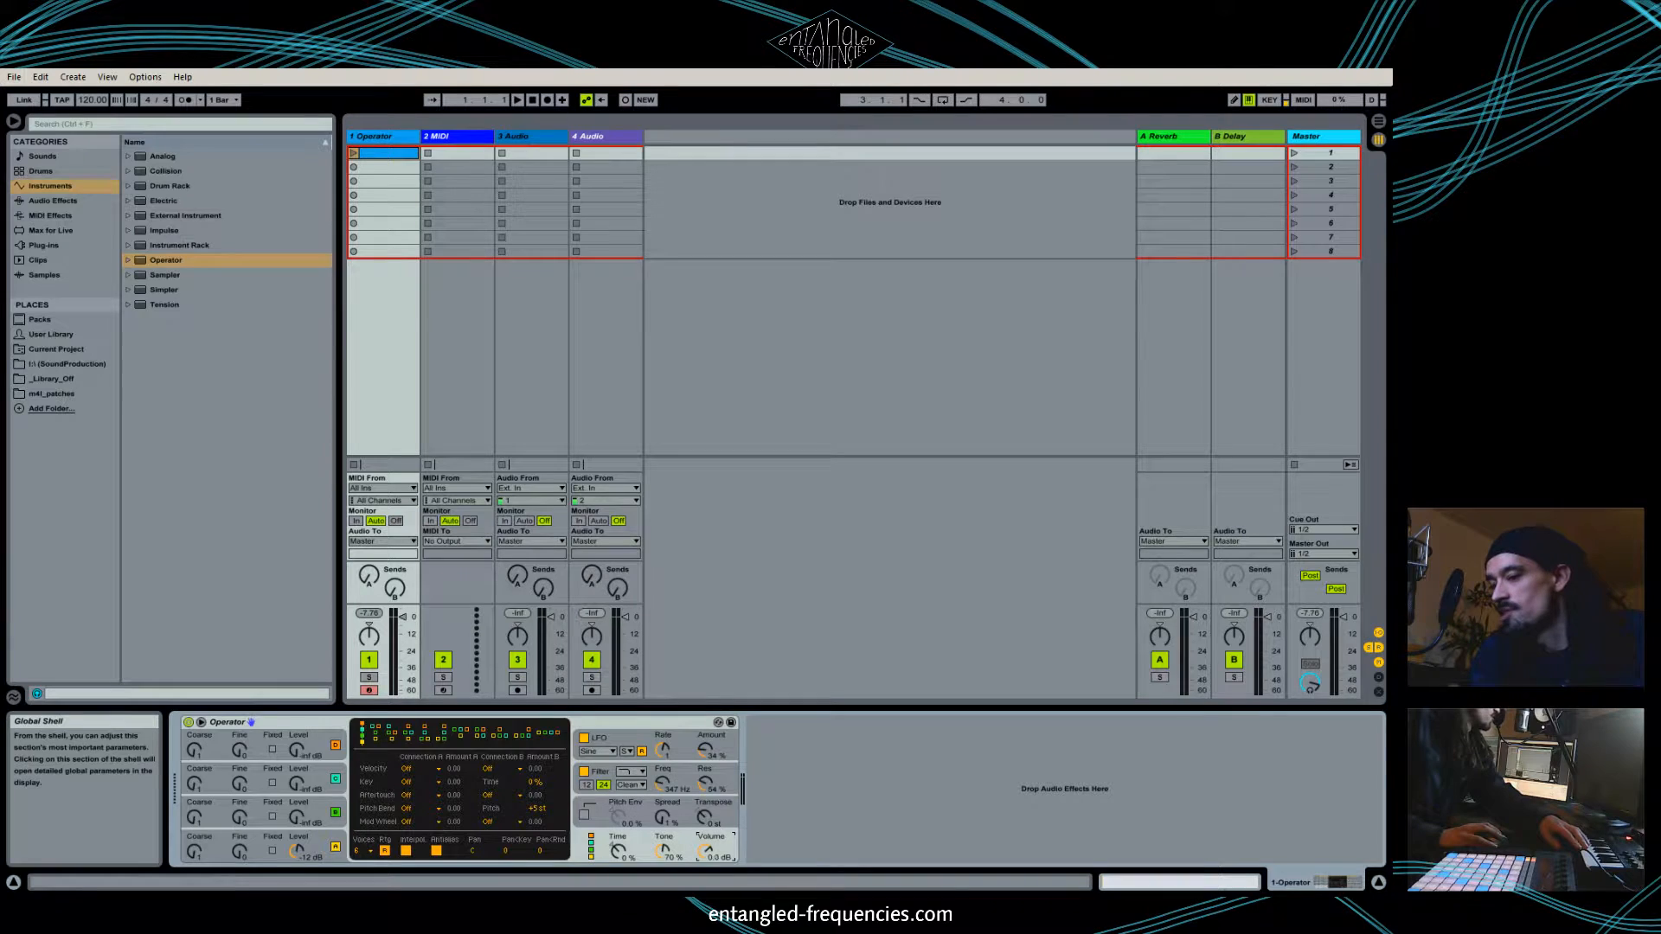
click(682, 777)
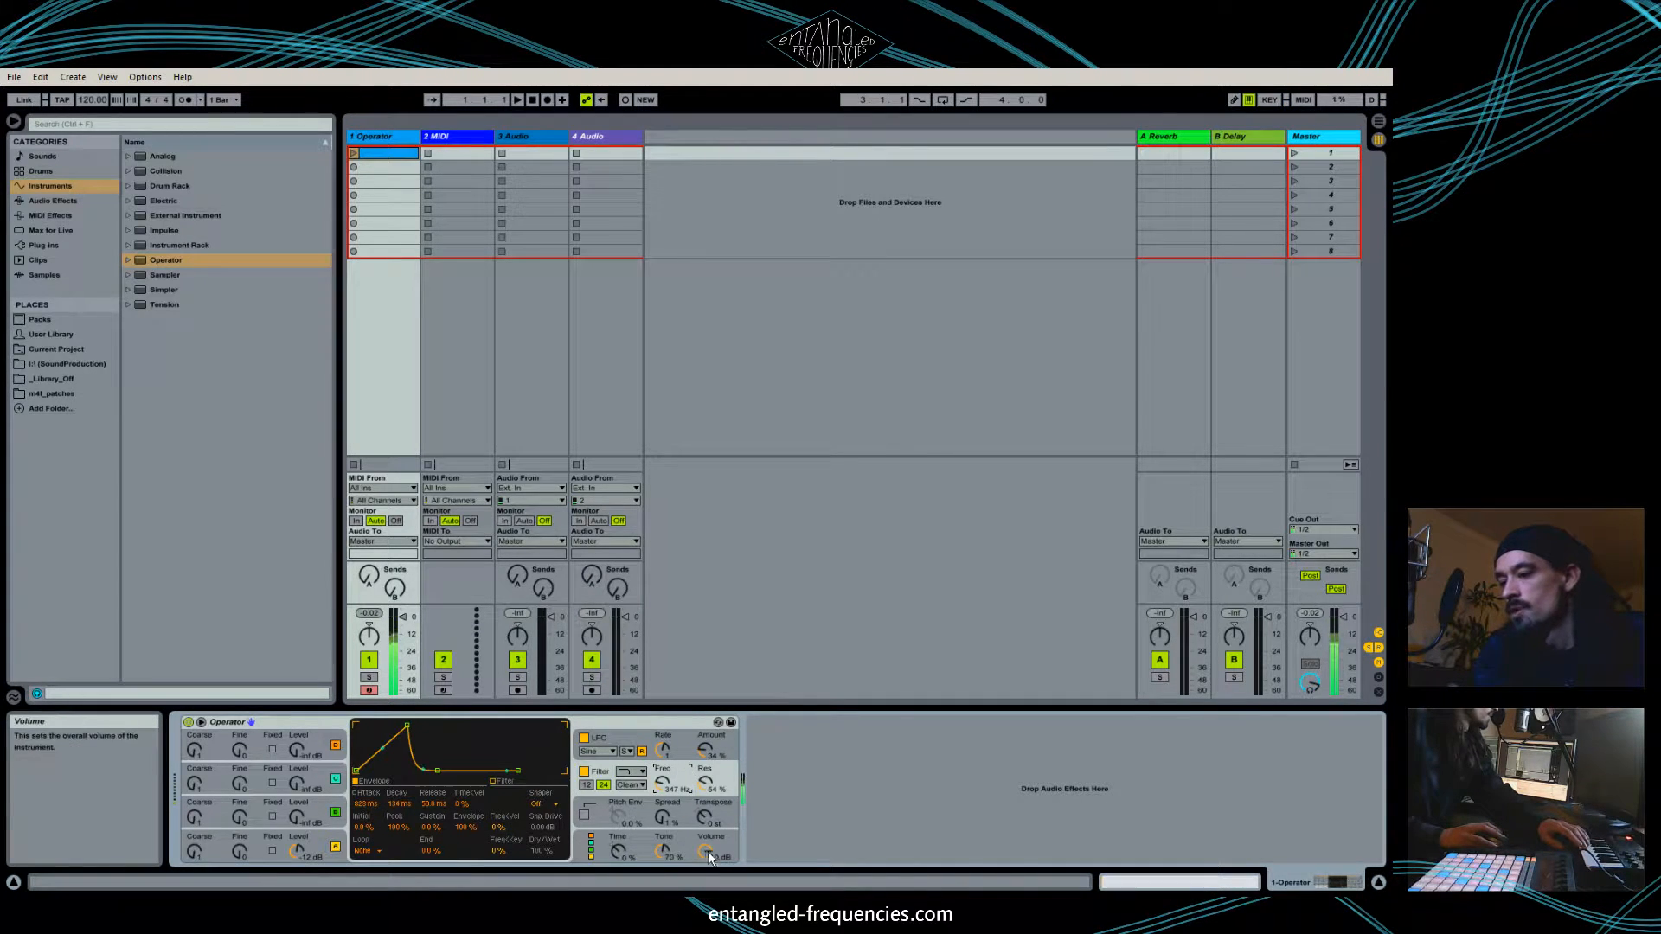
drag(707, 852, 707, 865)
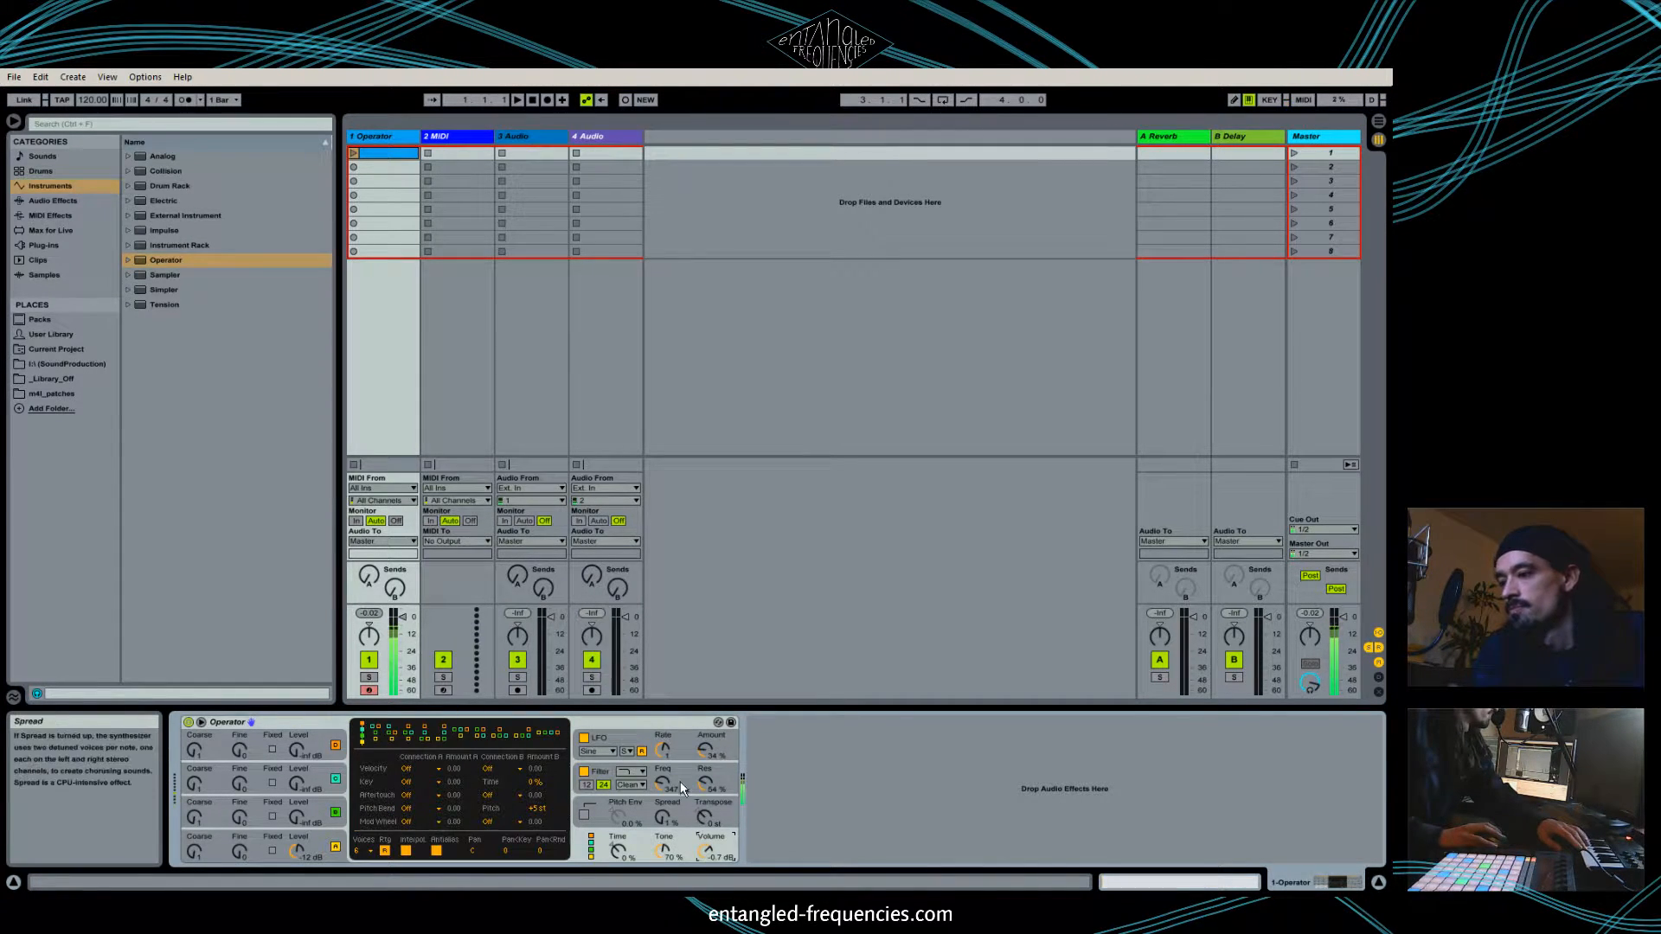
click(729, 775)
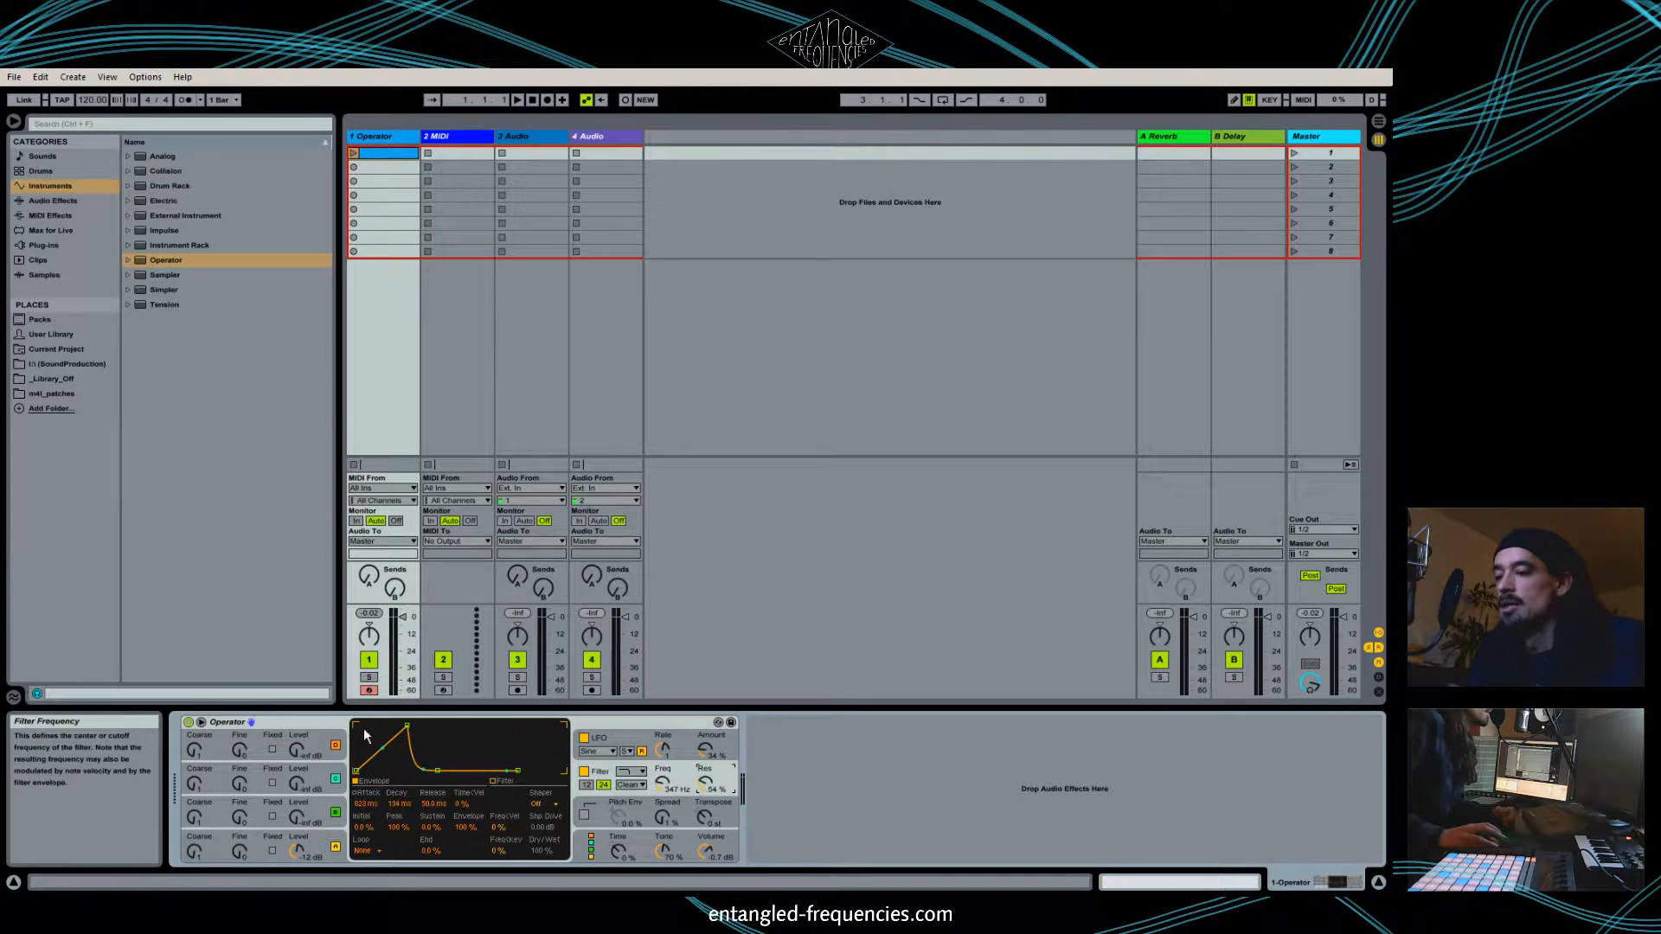
Reset the filter envelope's attack to 0 ms and try different decay times, ending at 291 ms.
drag(408, 730, 355, 727)
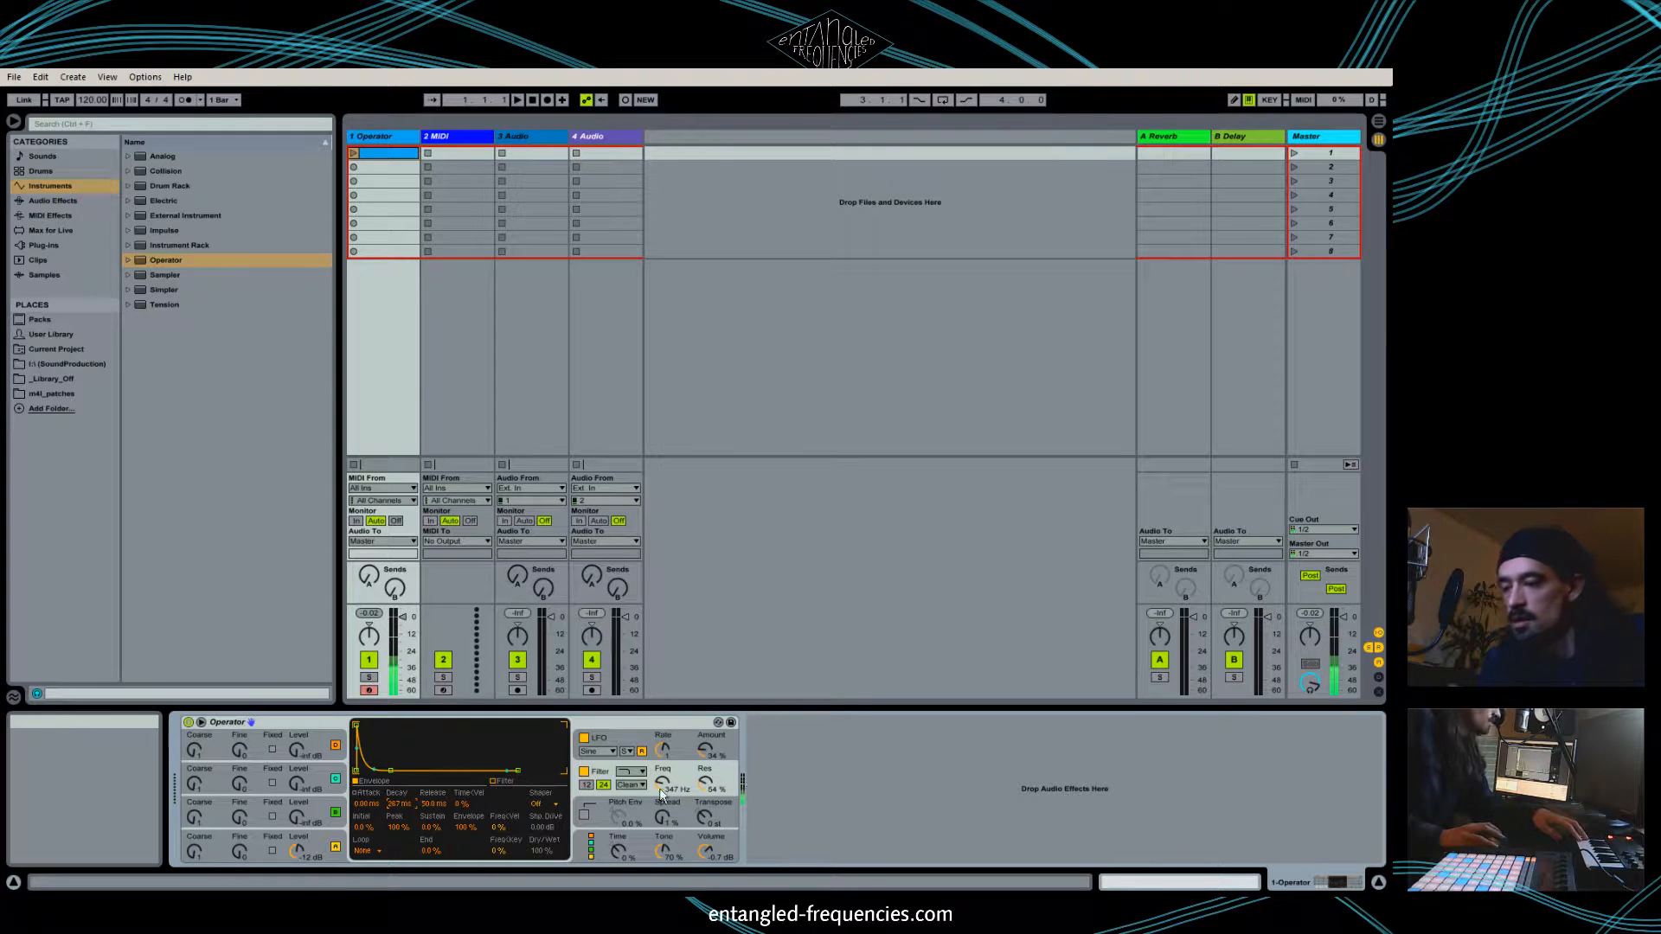
drag(402, 799, 402, 822)
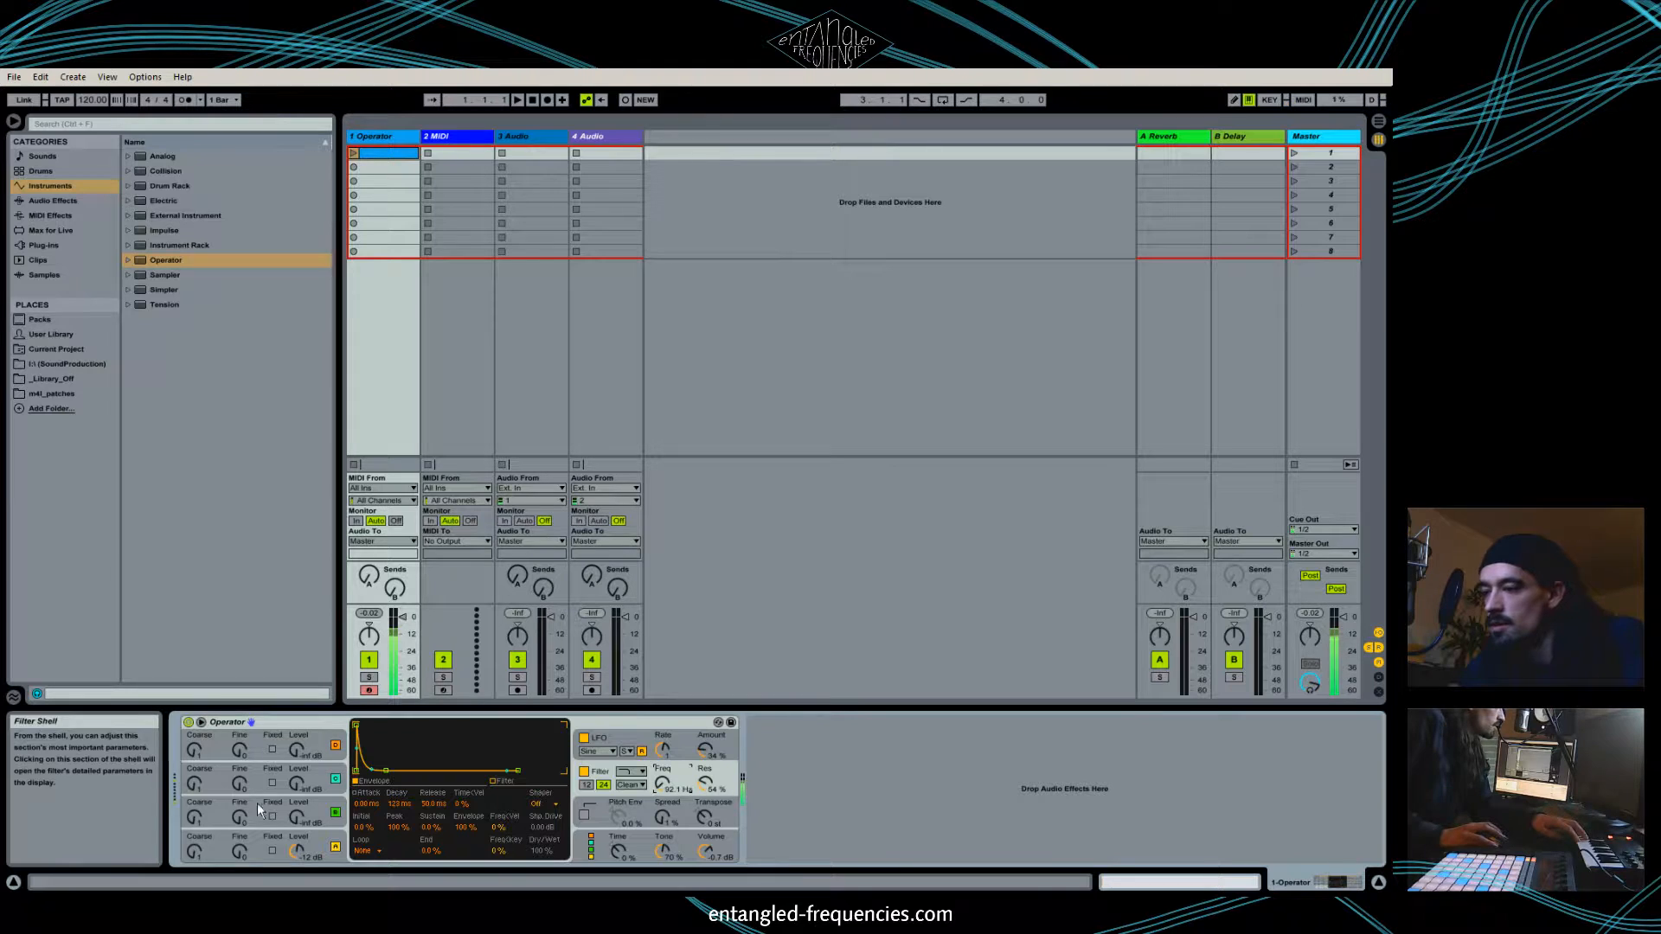
drag(400, 804, 400, 778)
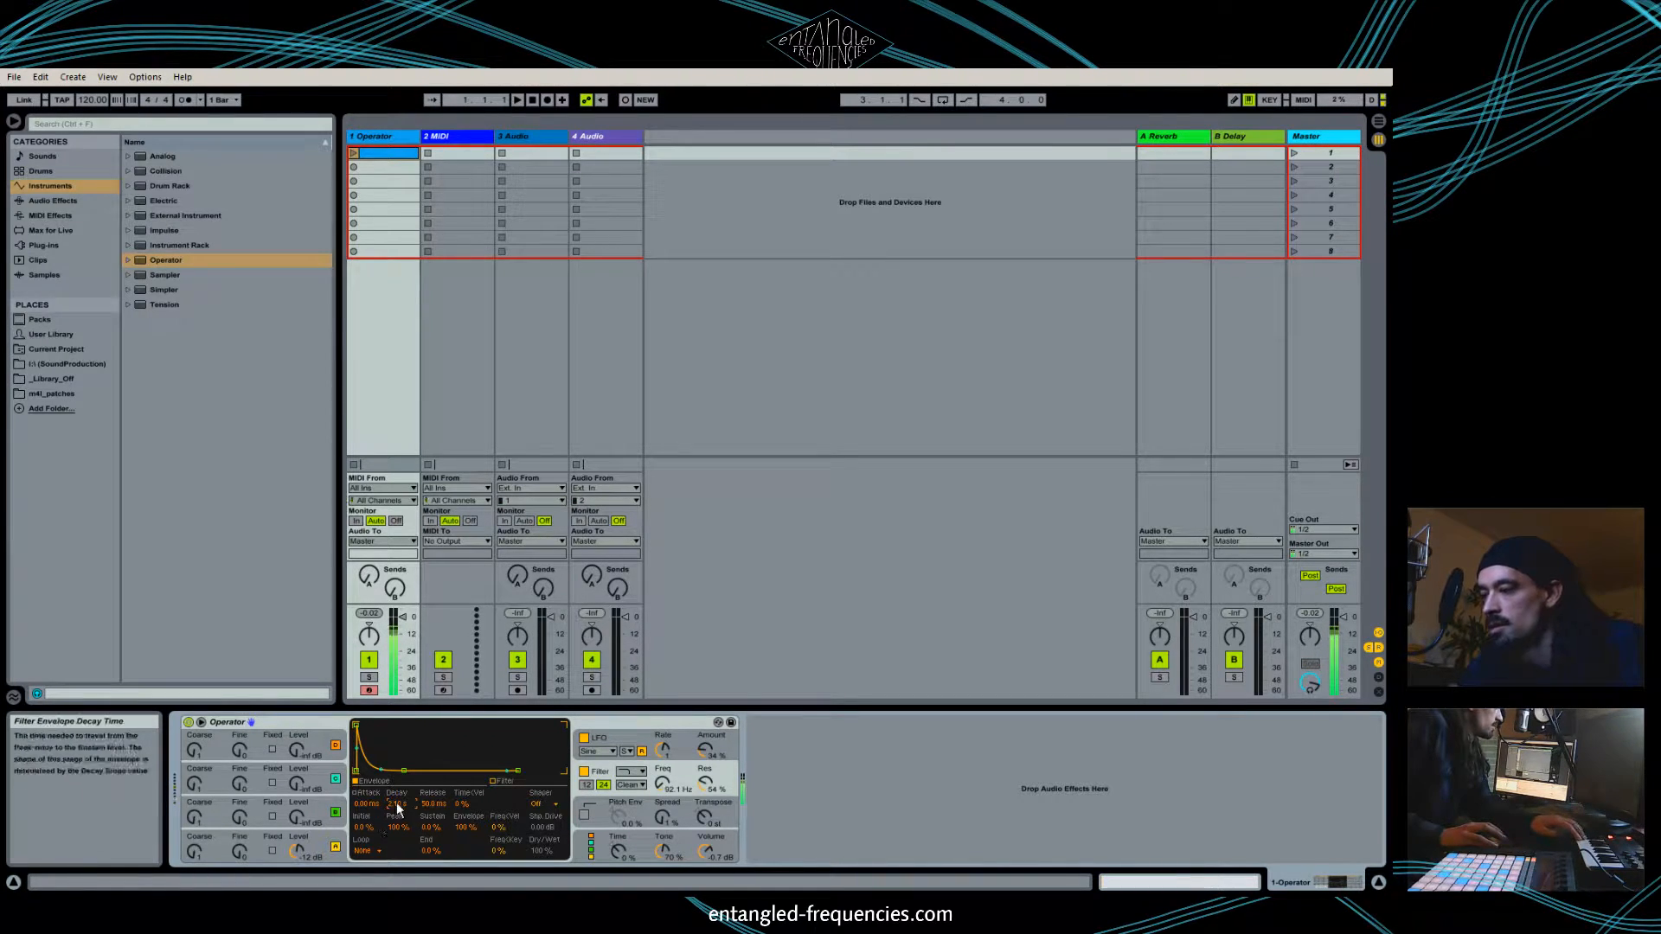
drag(398, 804, 398, 809)
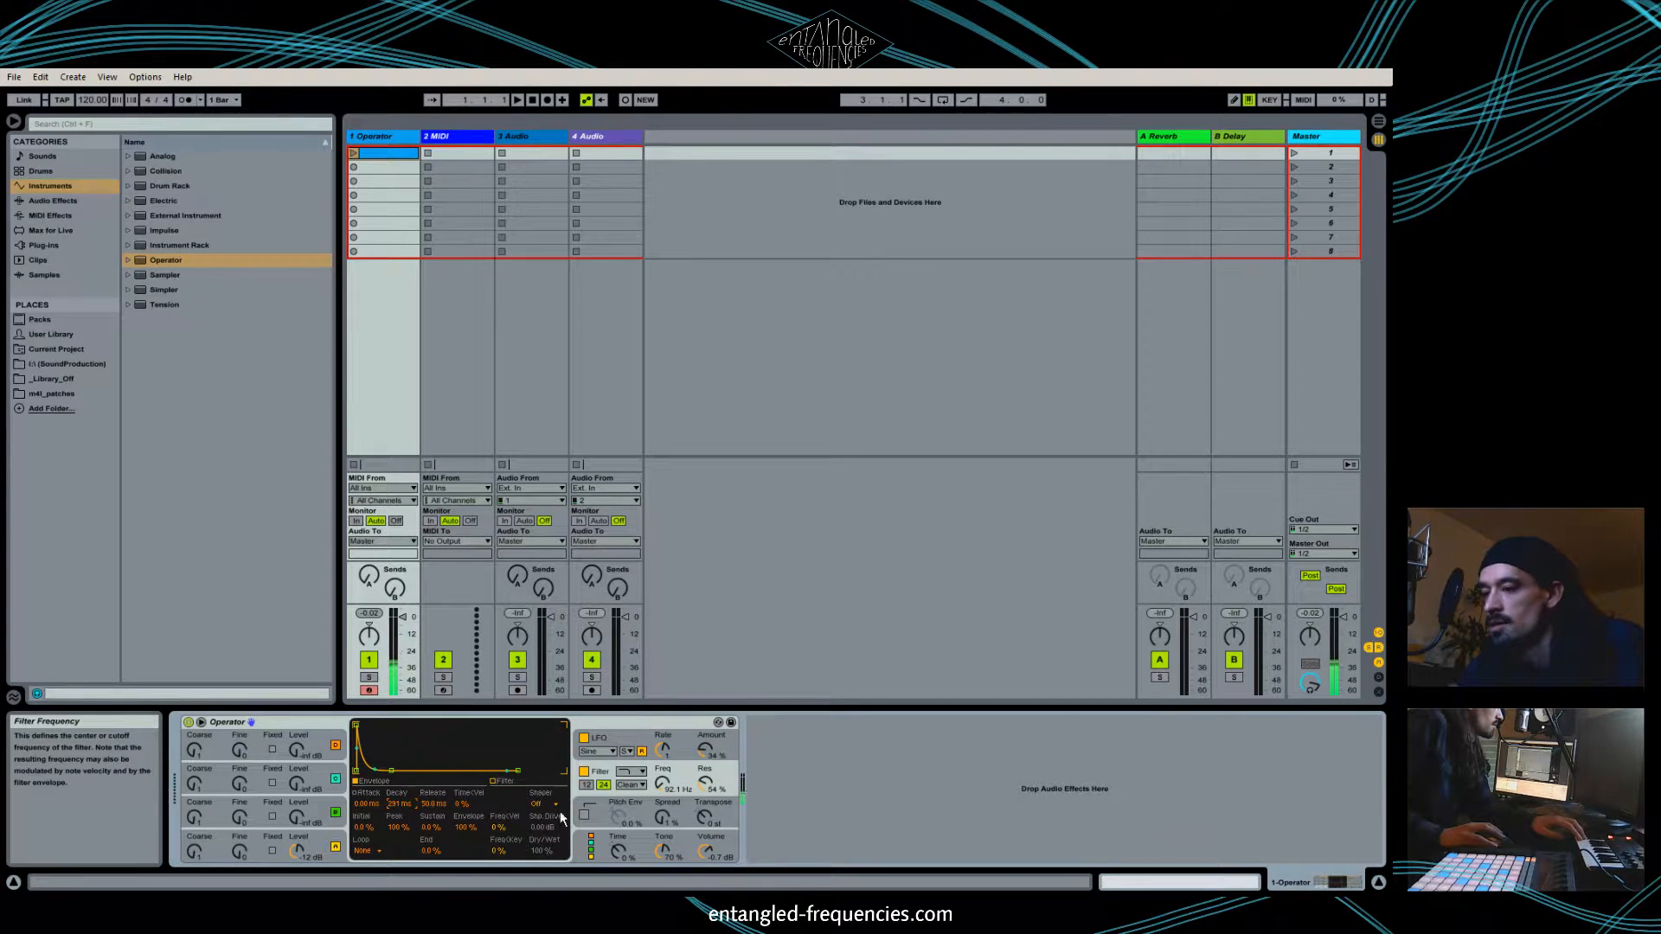
Set the filter to 1.0 % resonance and 329 Hz cutoff, and the overall volume to 3.1 dB.
drag(657, 789, 705, 835)
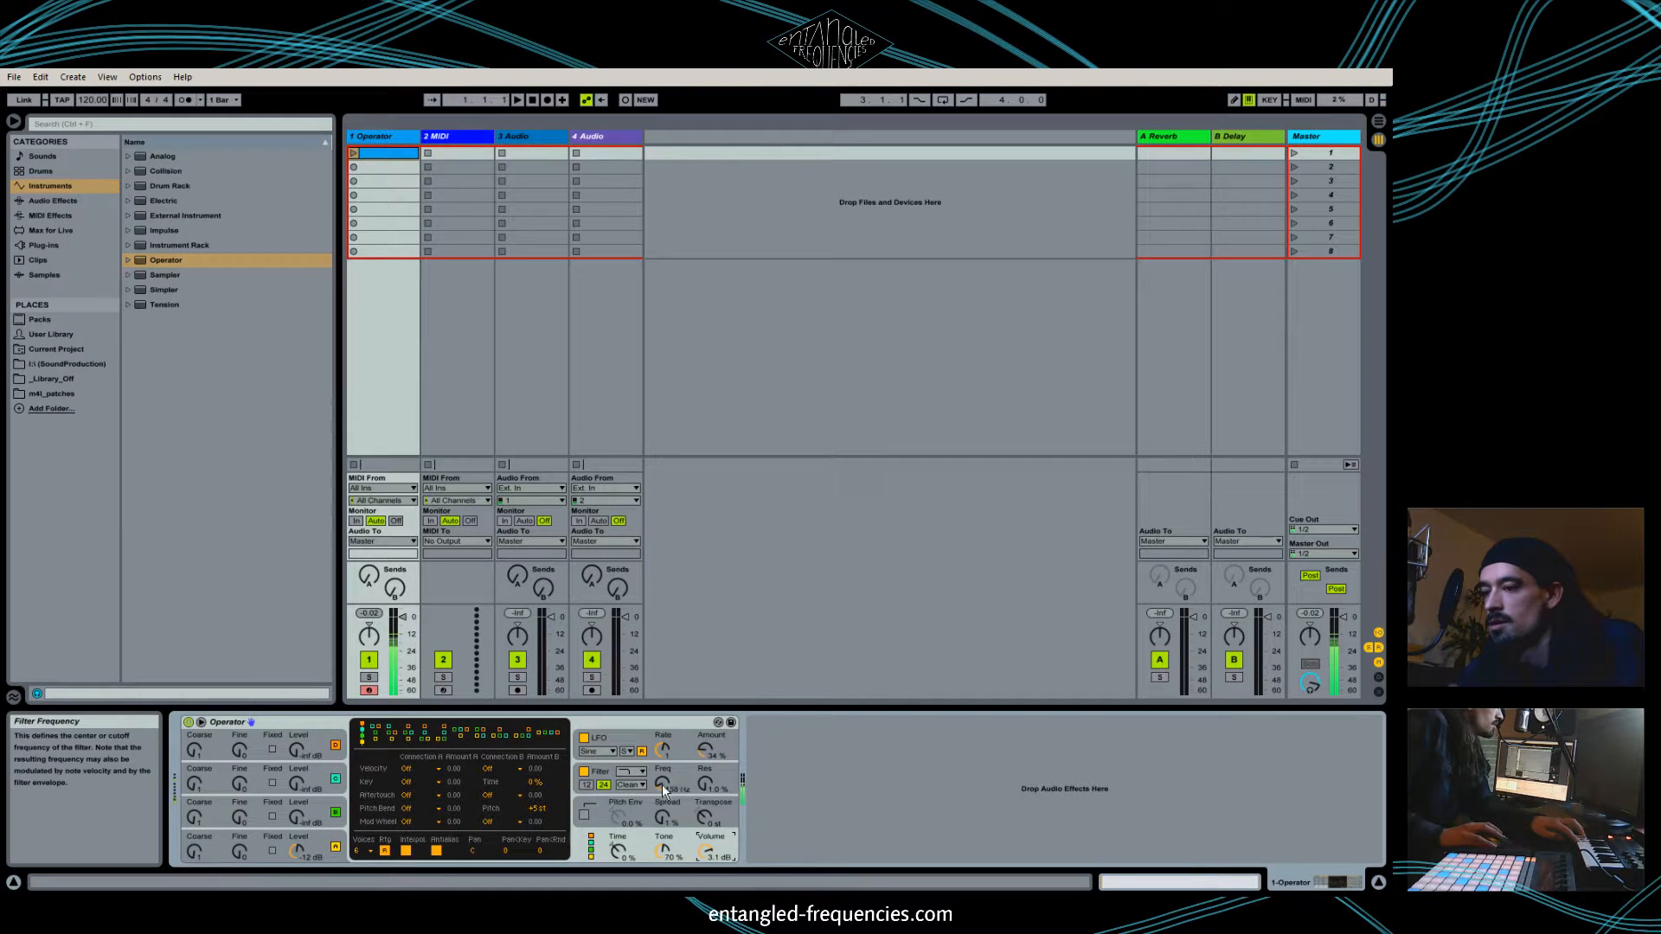
drag(662, 784, 662, 767)
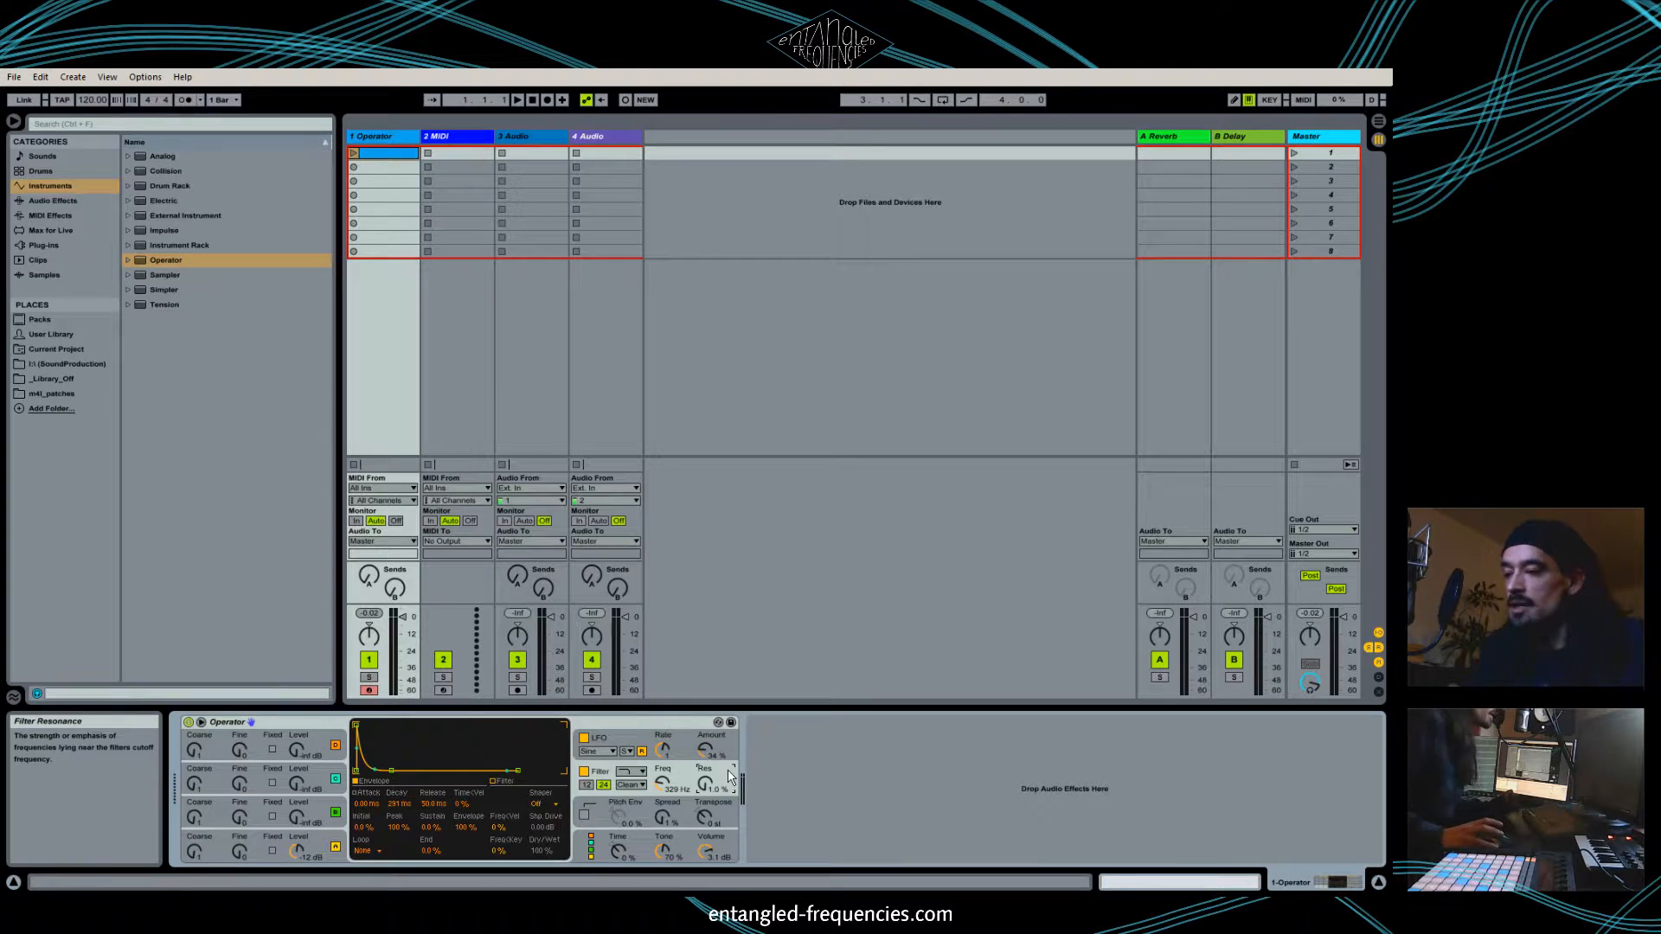
Examine the filter's Shape options and frequency response, along with the resonance and Spread controls.
click(553, 803)
click(552, 804)
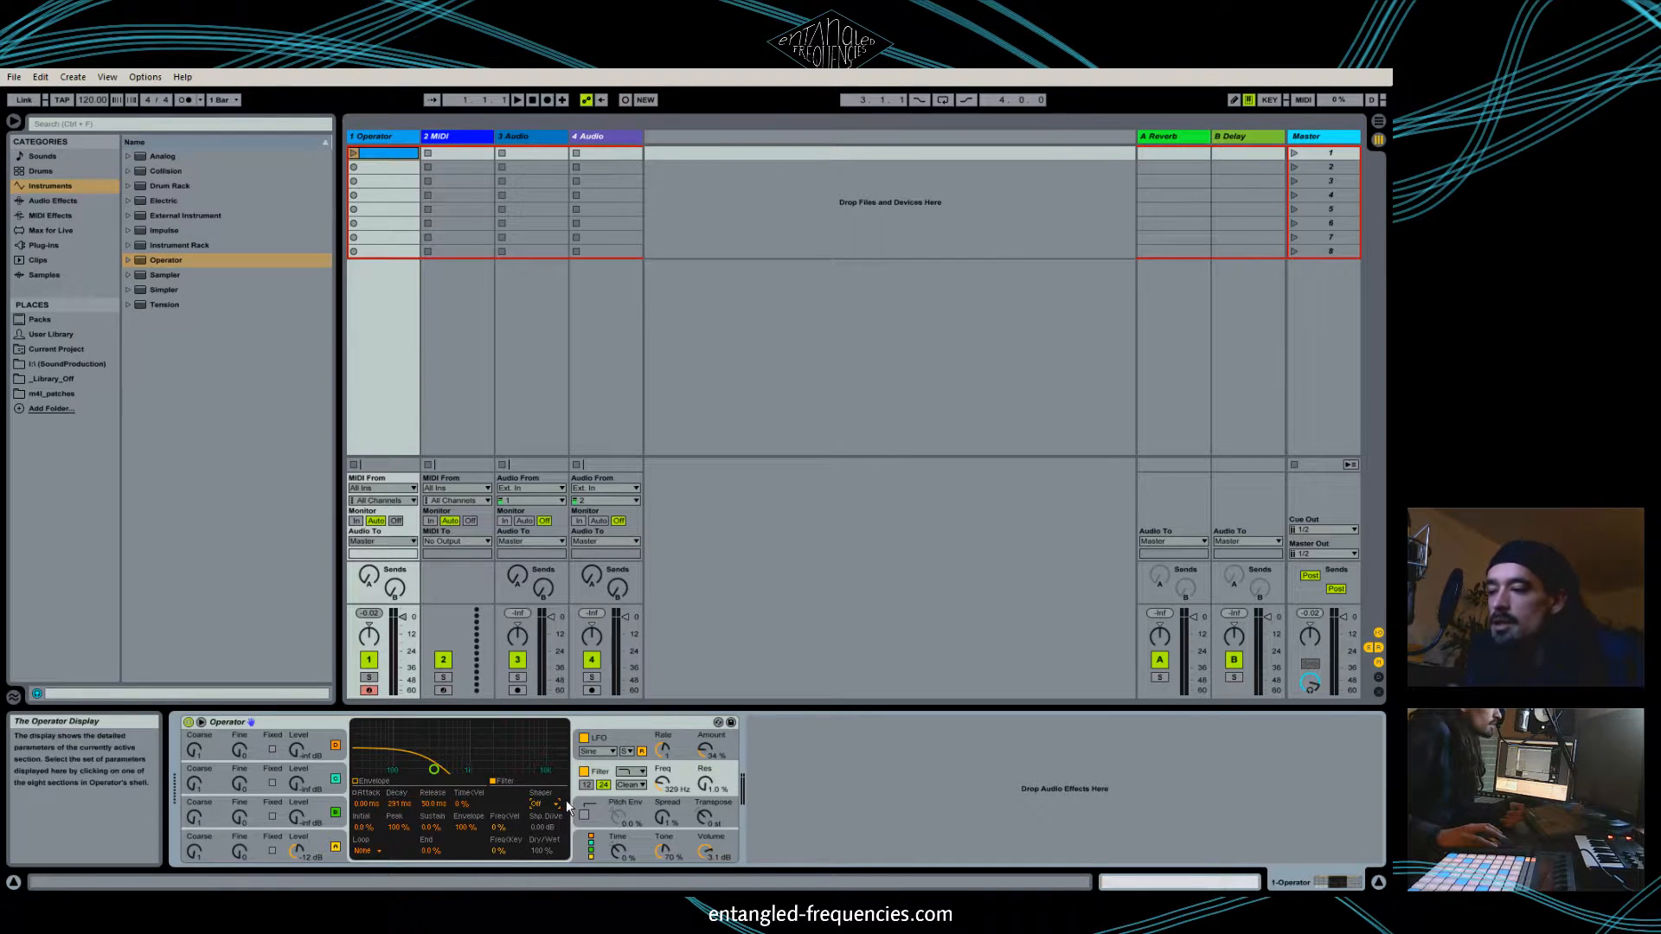
click(706, 783)
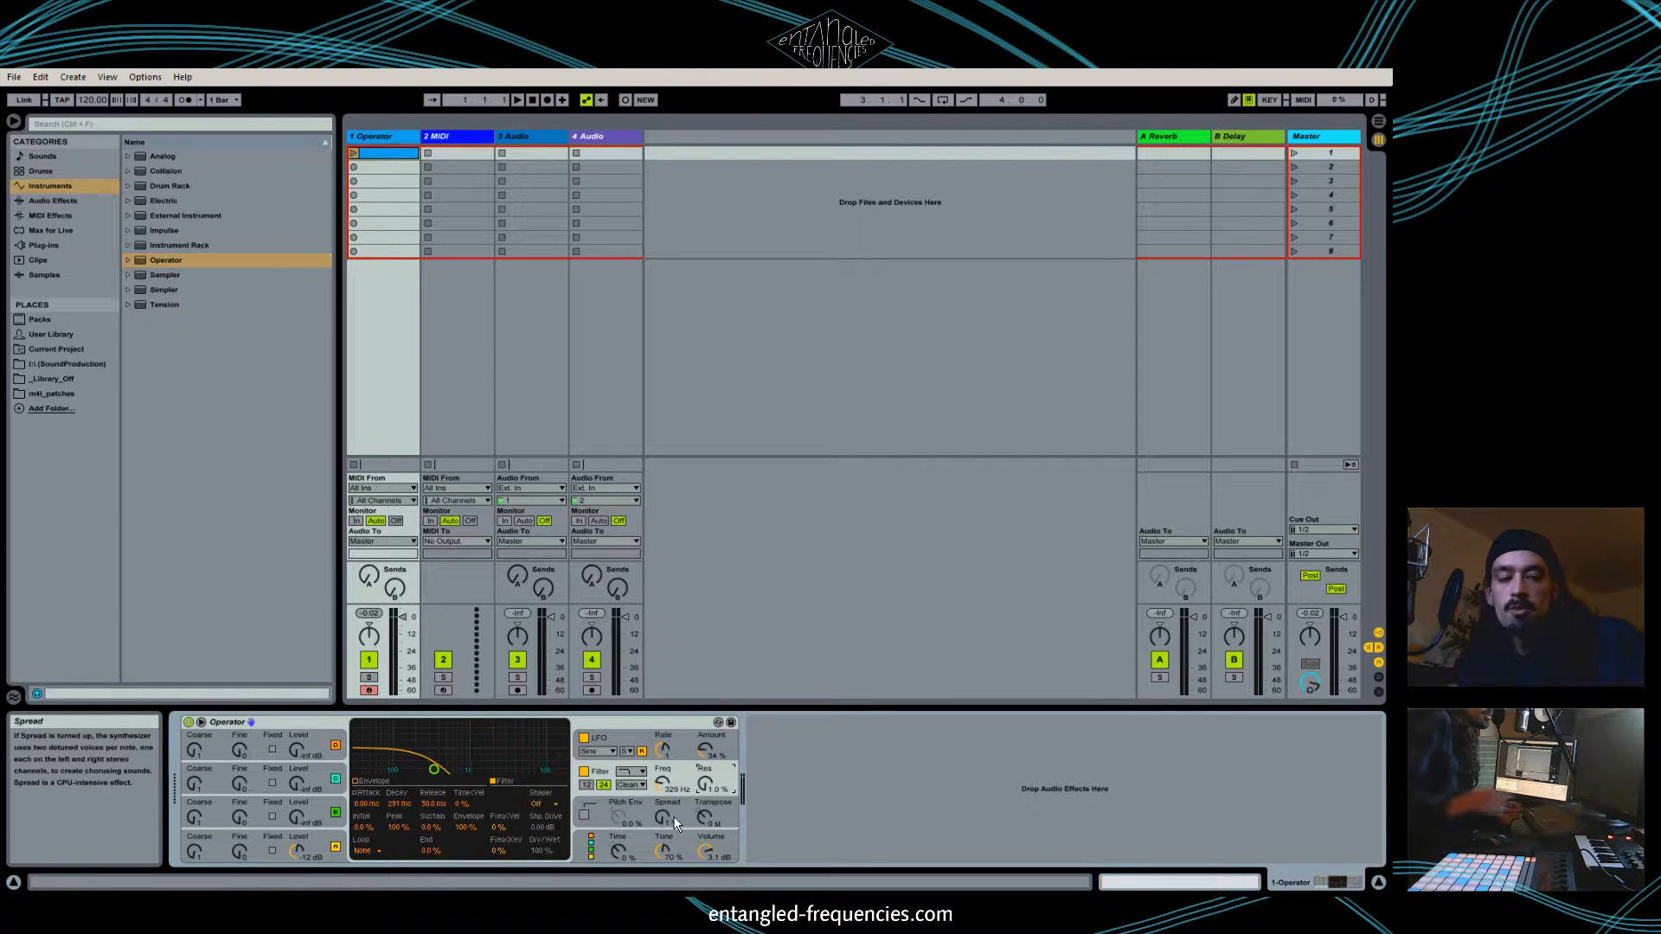
drag(673, 817, 673, 813)
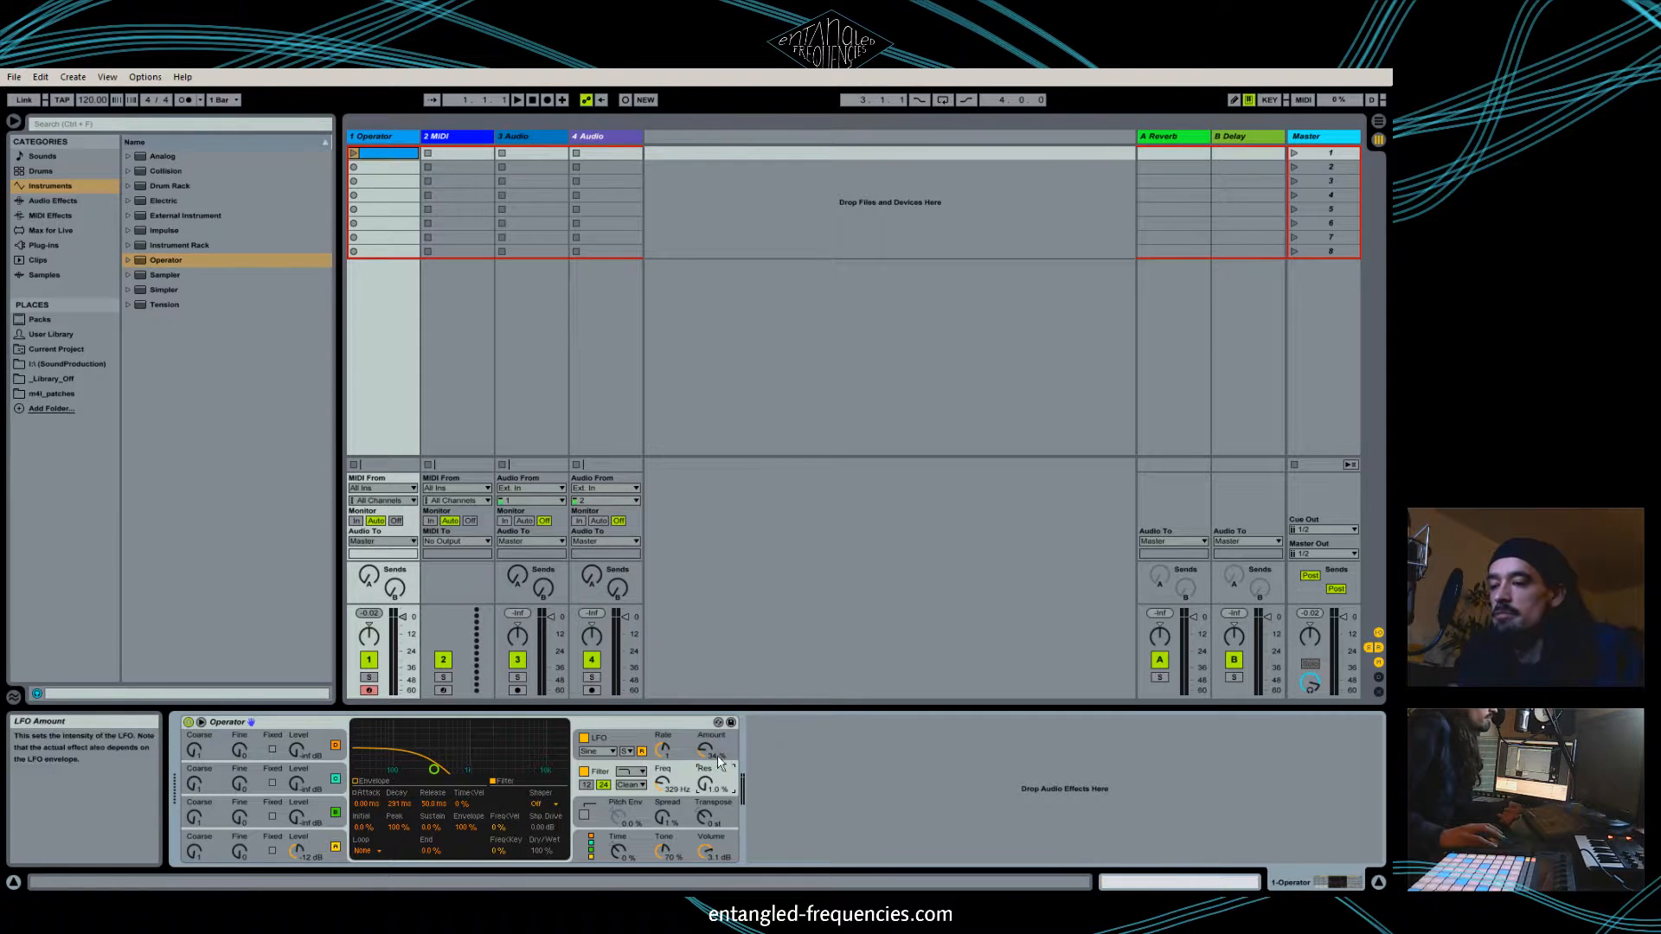
Raise the filter cutoff to about 550 Hz and lengthen the filter envelope's decay to 2.03 s.
drag(665, 782, 665, 771)
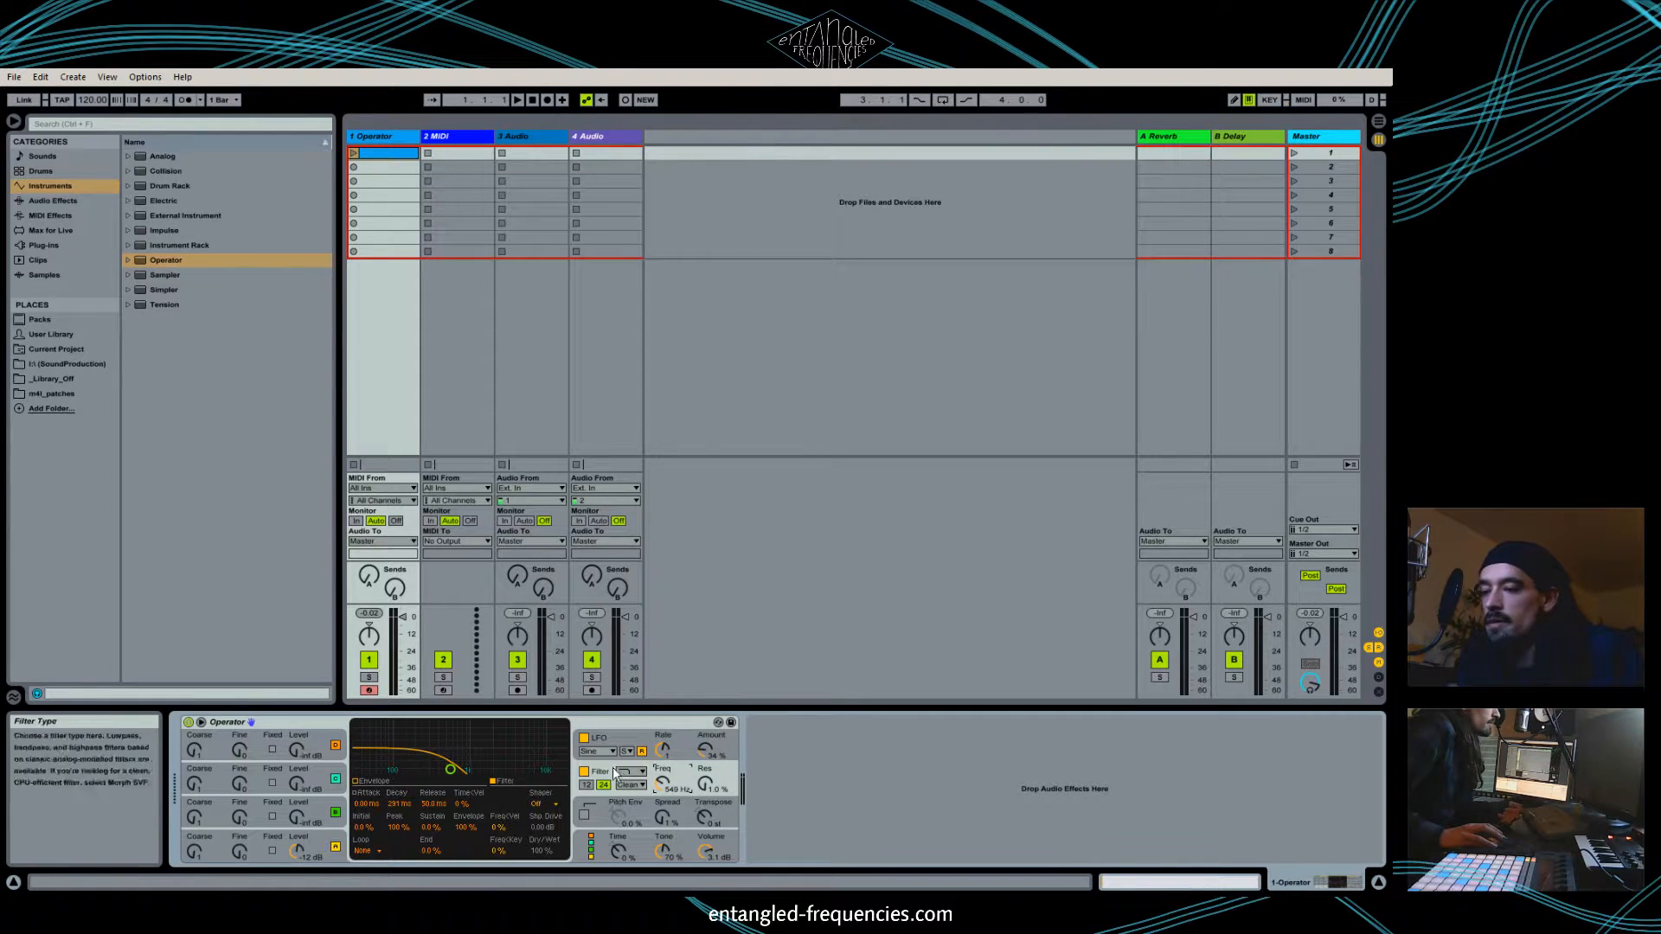
click(604, 771)
click(385, 780)
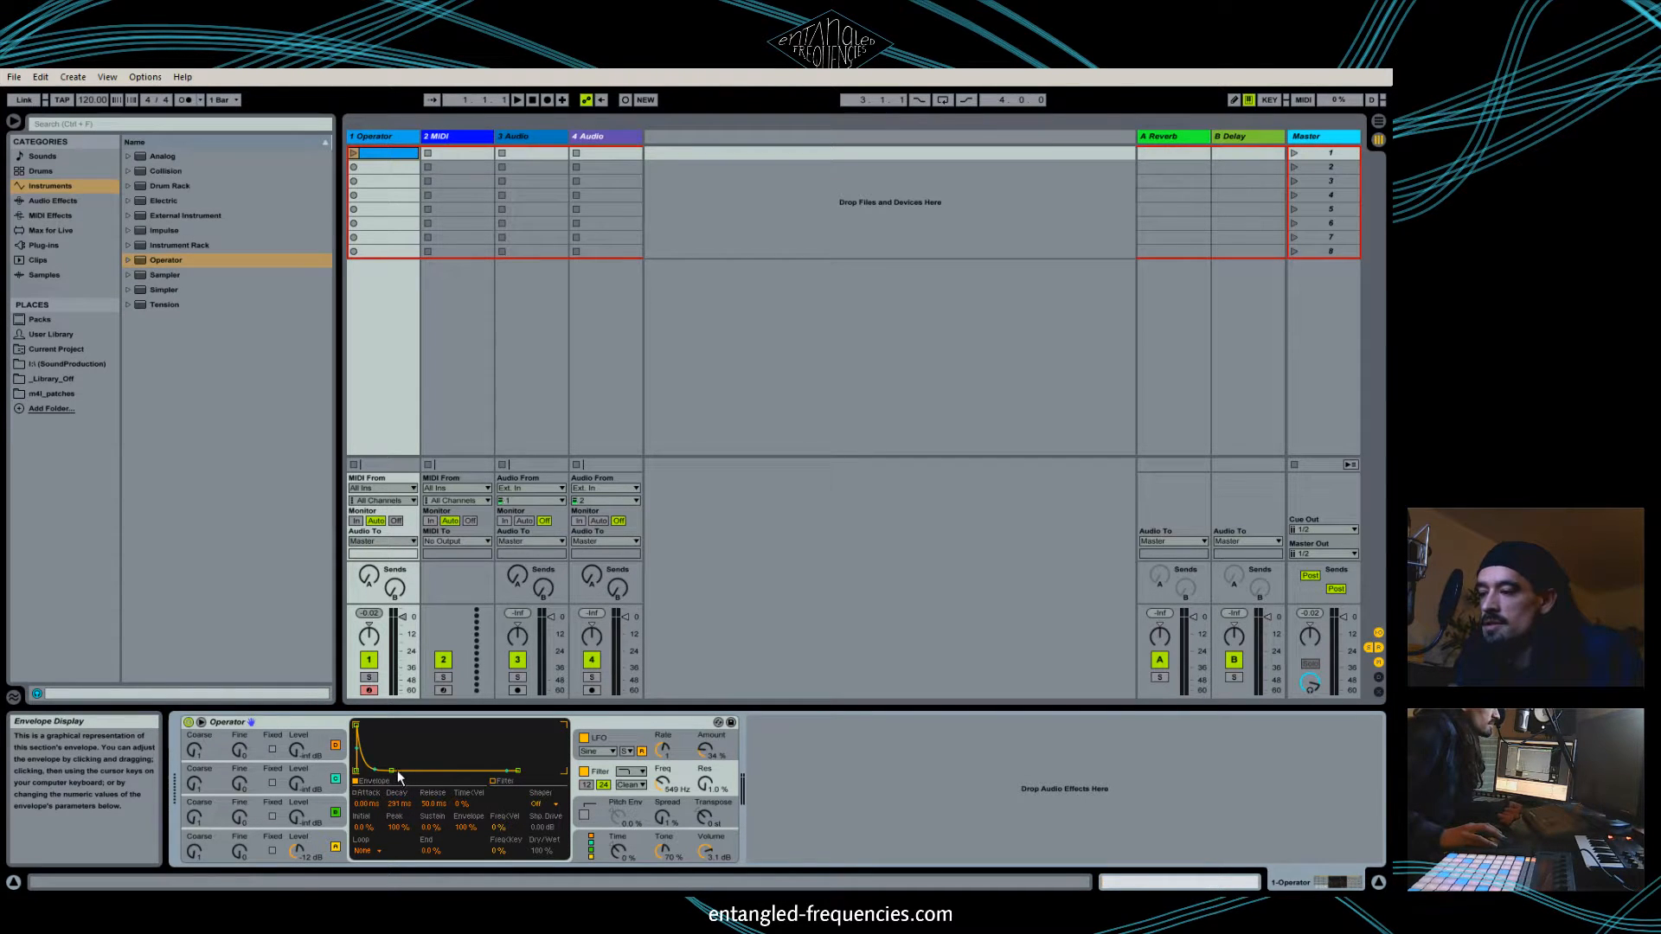
drag(391, 767, 405, 769)
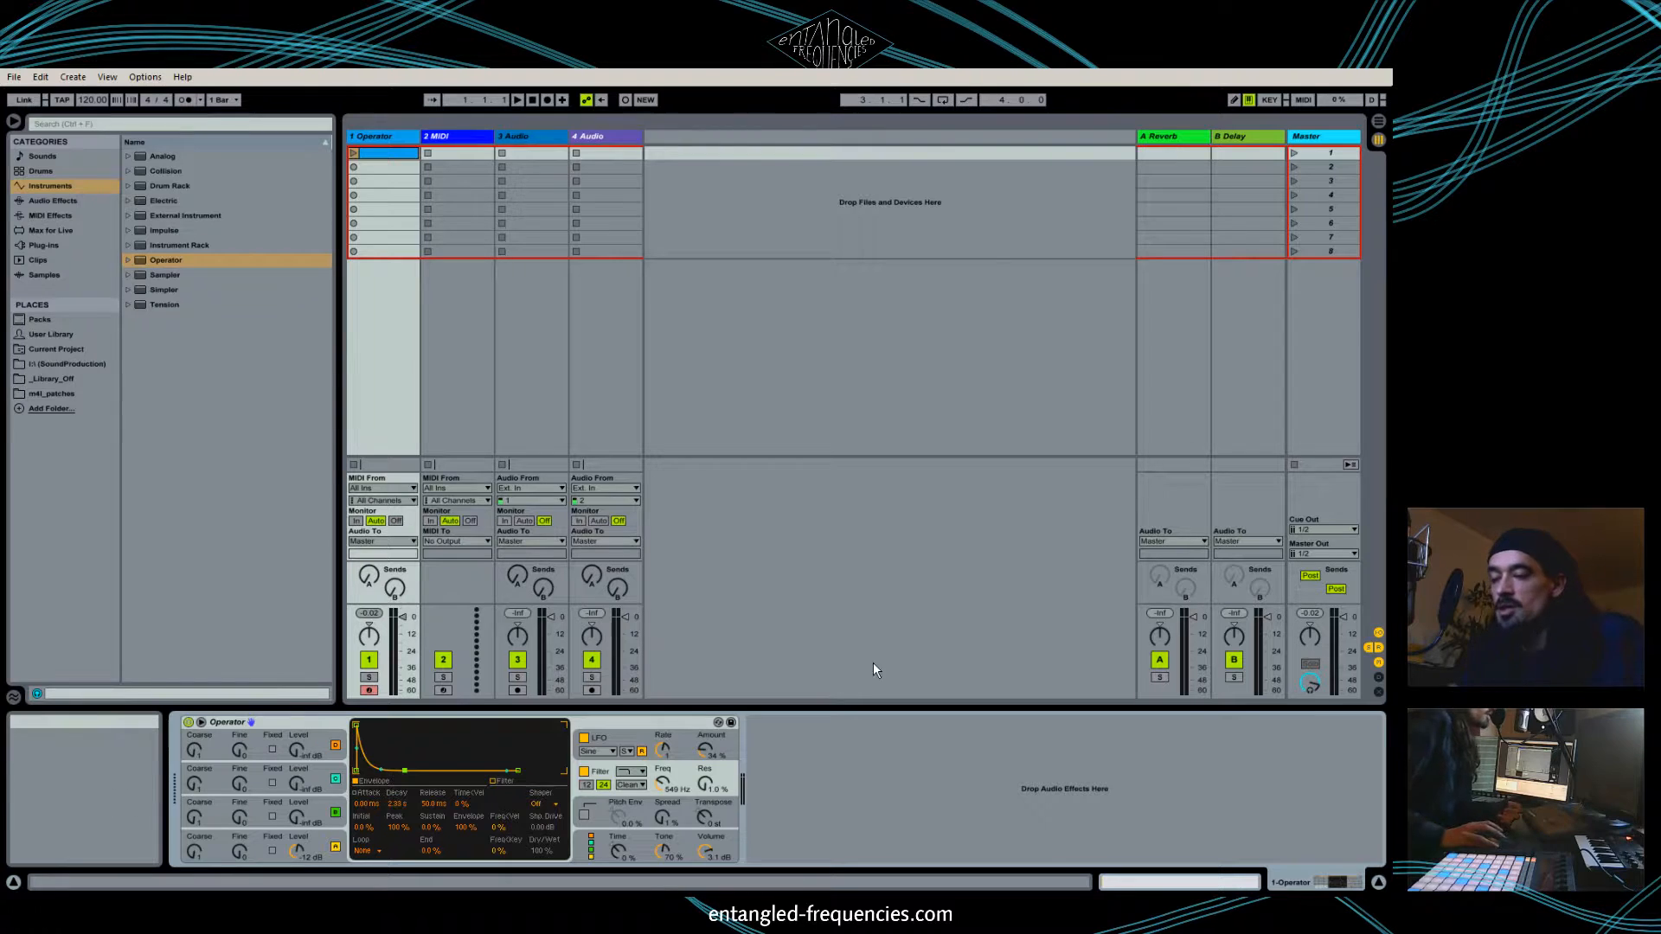
Enable the pitch envelope with an amount of 100 % and remove oscillators B, C and D from its Destination A.
click(731, 811)
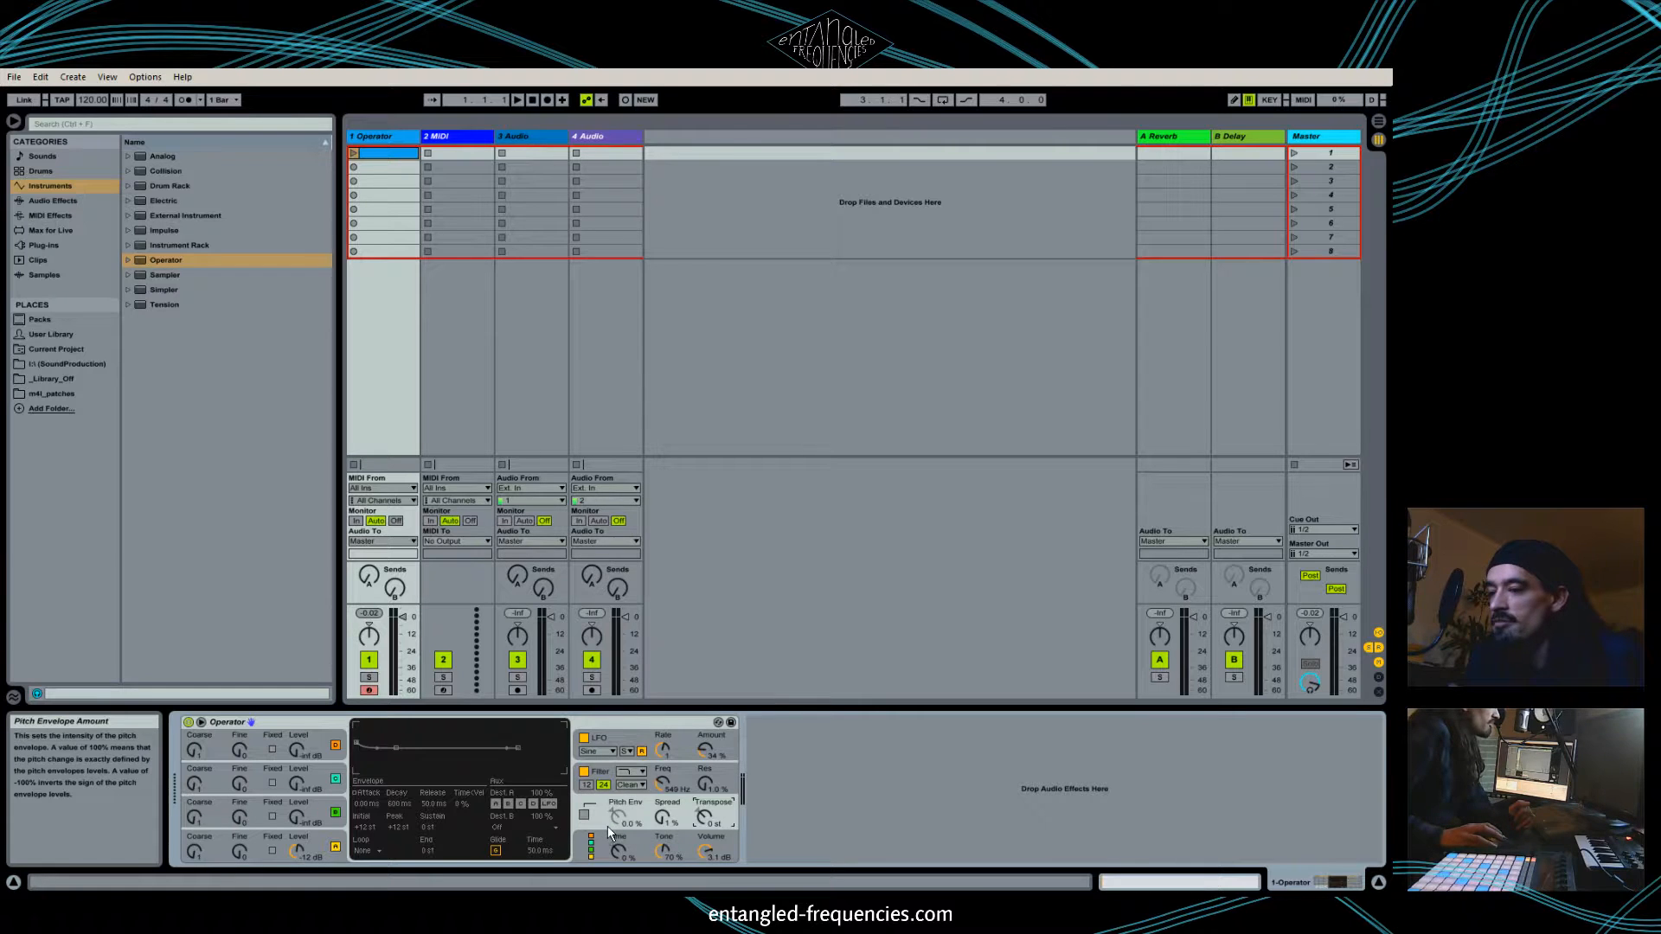
click(584, 814)
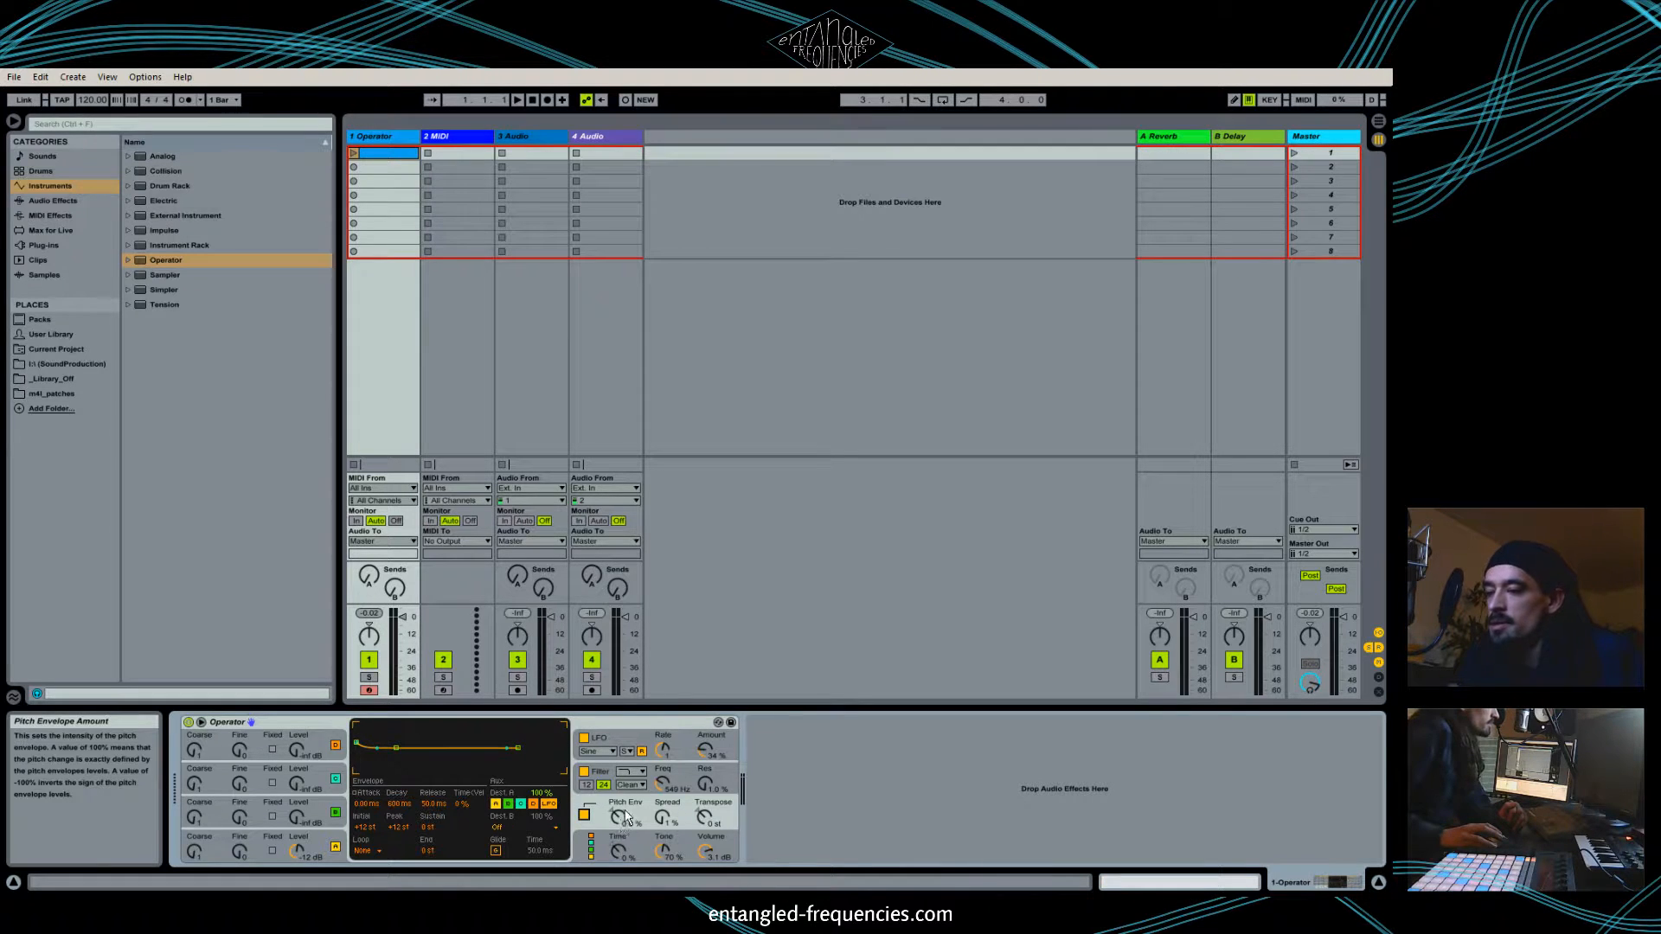
drag(614, 818, 613, 731)
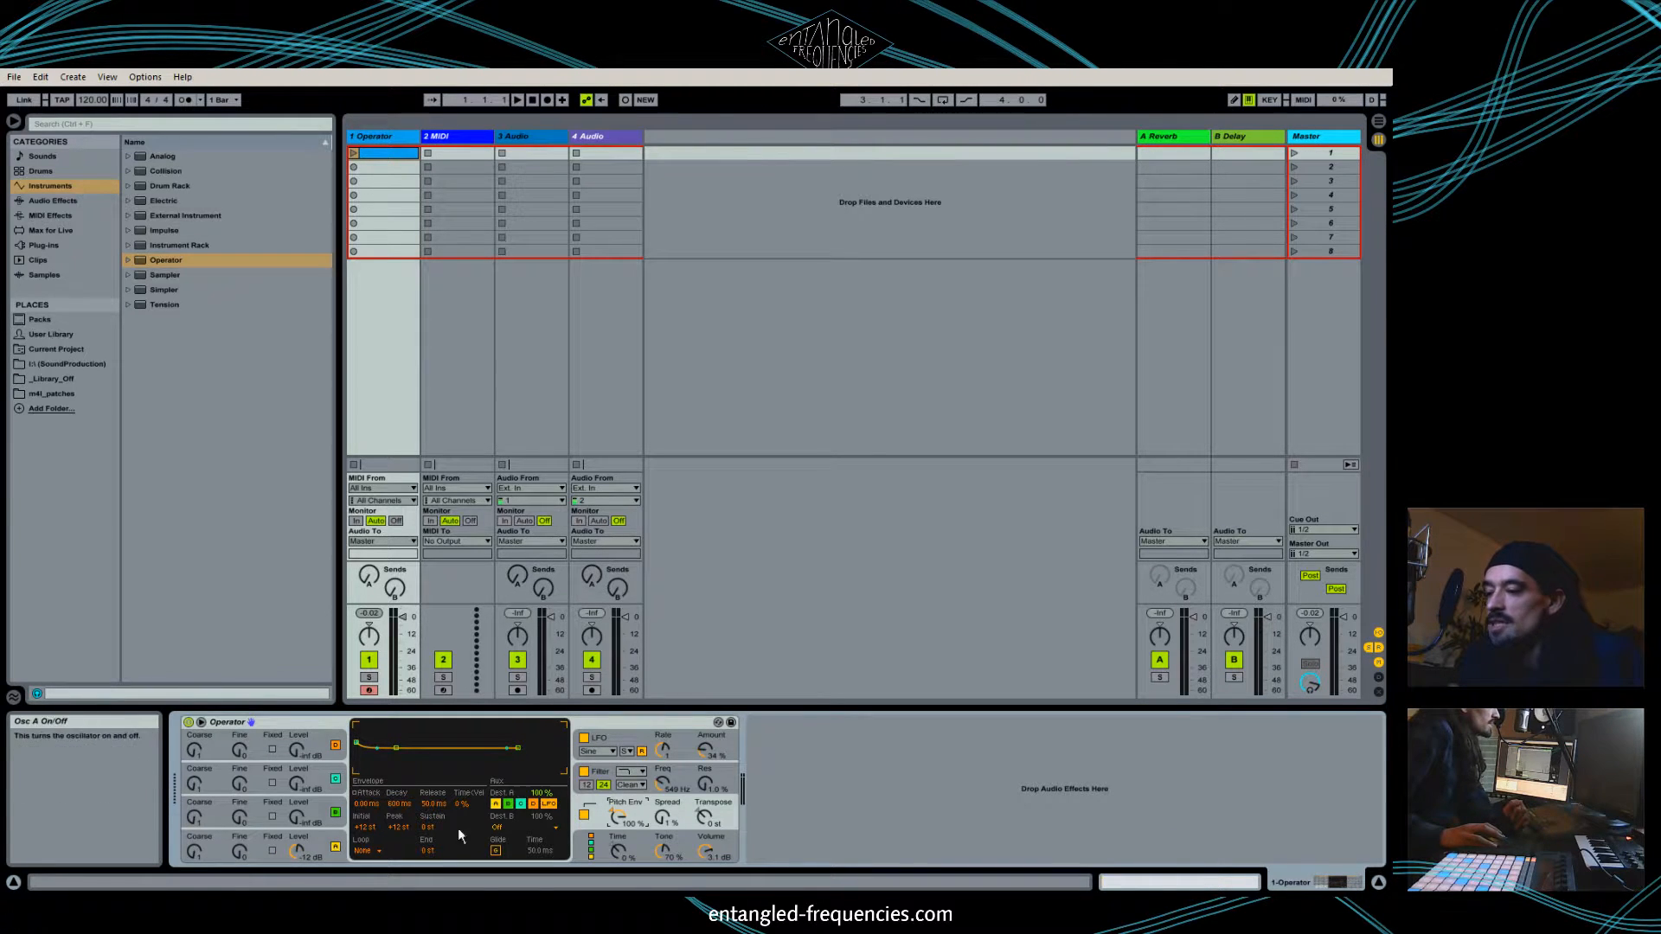
click(507, 806)
click(521, 805)
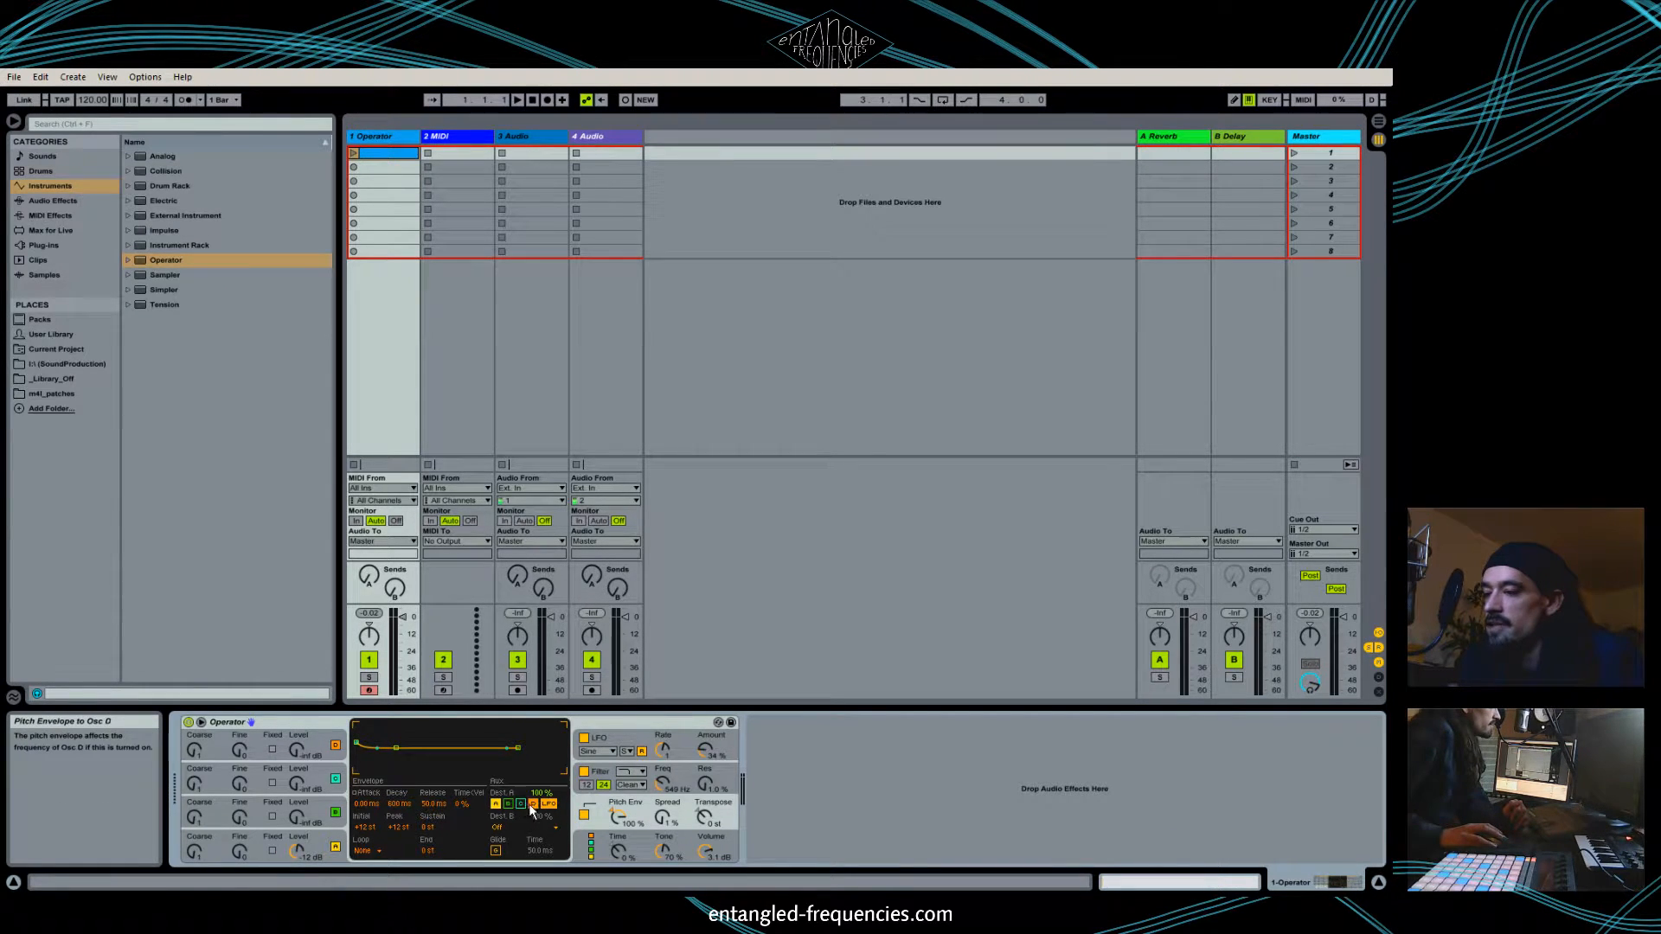
click(533, 805)
Shape the pitch envelope with an initial level of -48 st, peak of +48 st, sustain of -48 st and decay of 2.05 s.
drag(366, 804, 394, 725)
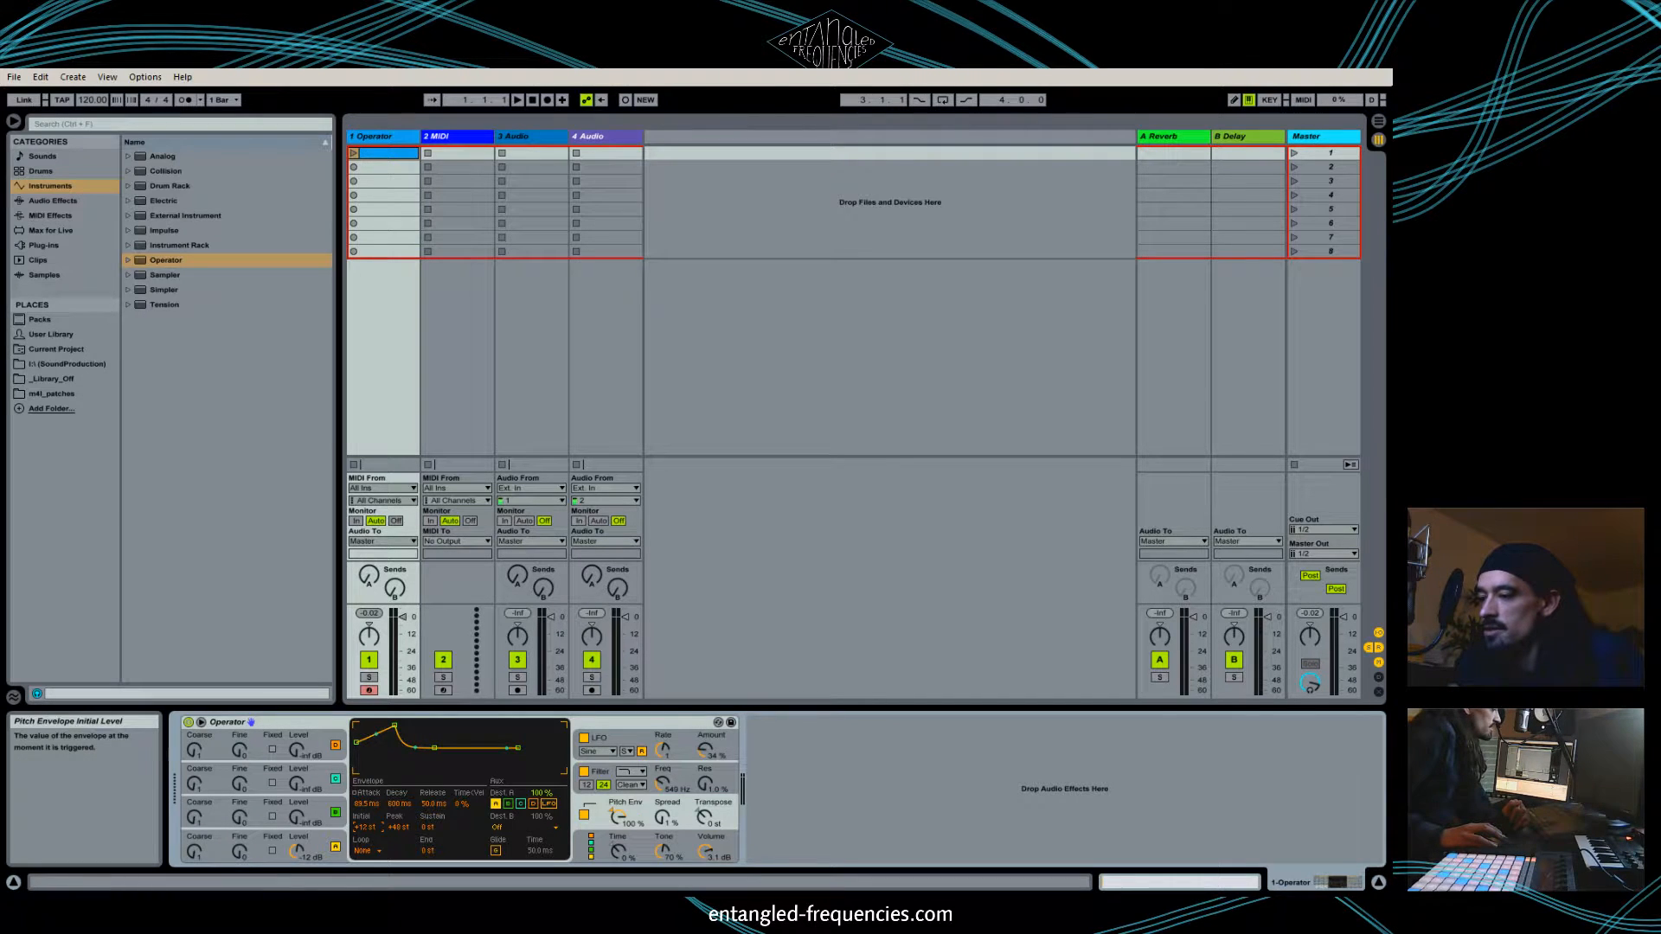
drag(364, 828, 364, 857)
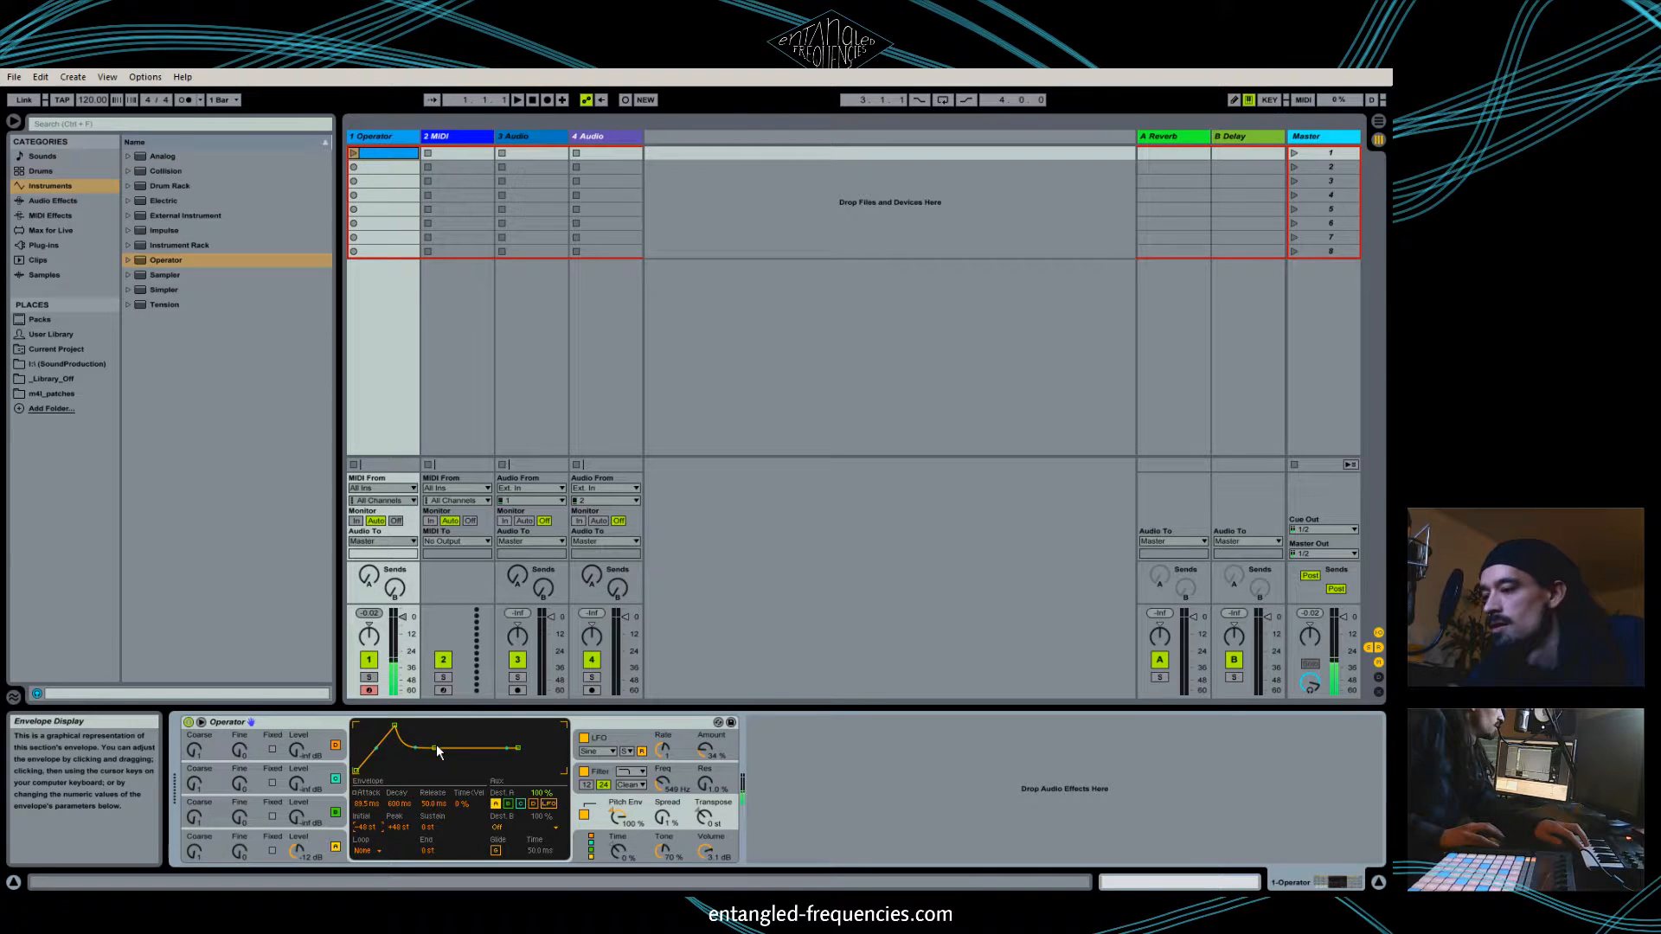
drag(434, 747, 442, 771)
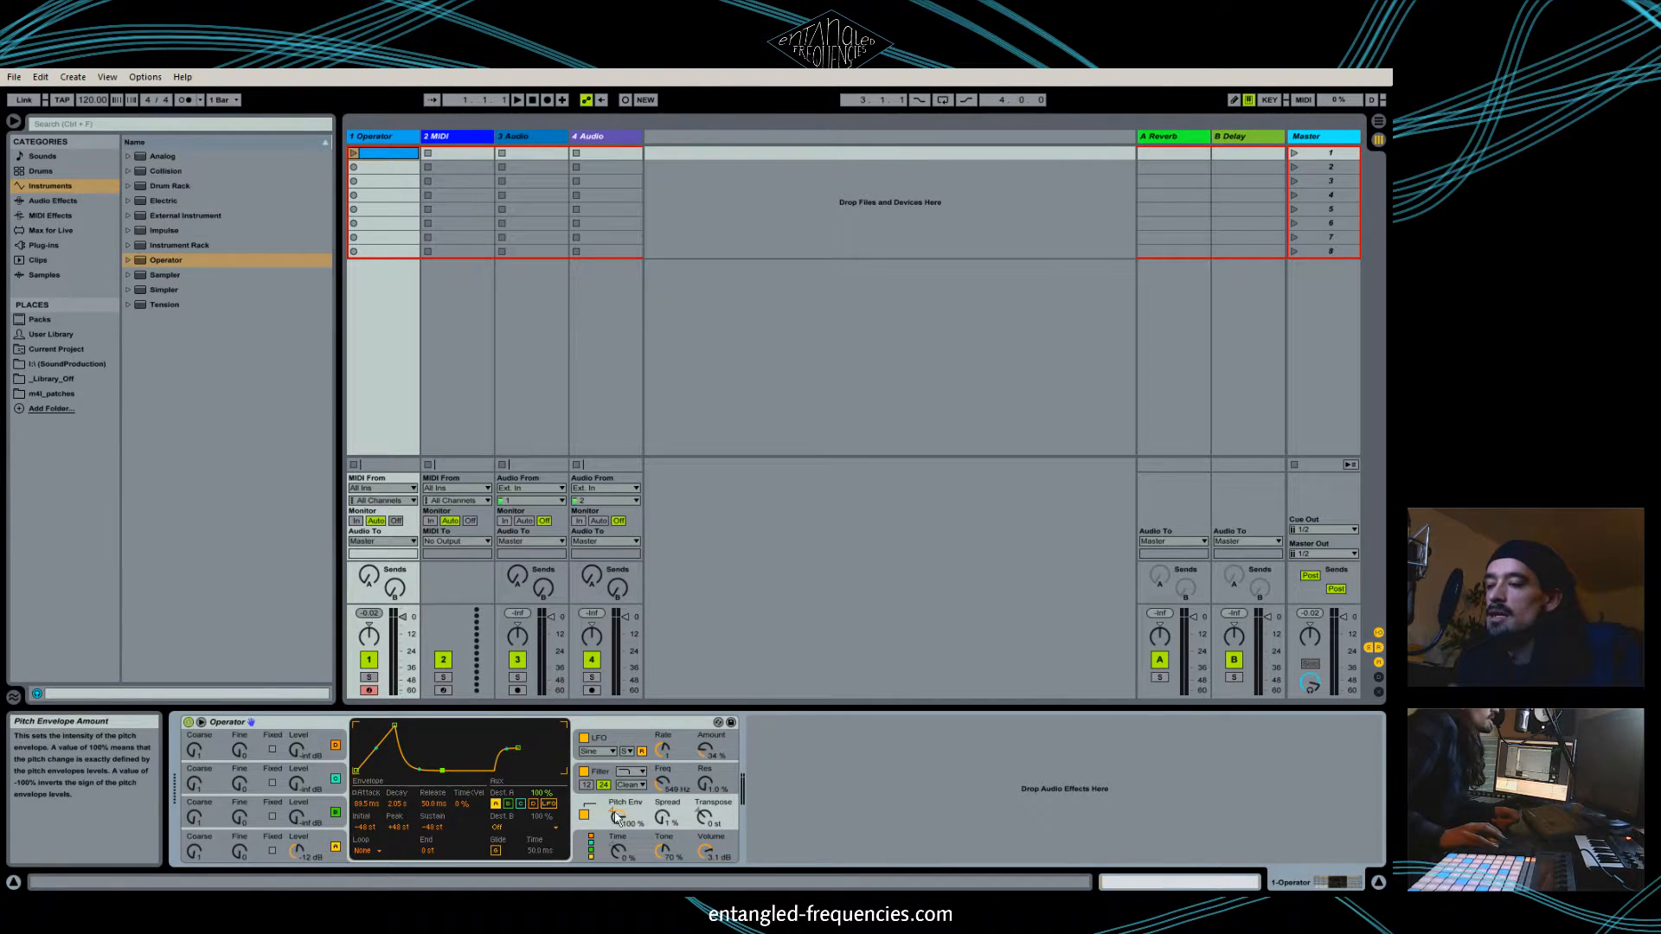
Turn off the pitch envelope, and enable Glide with an adjusted glide time.
click(628, 741)
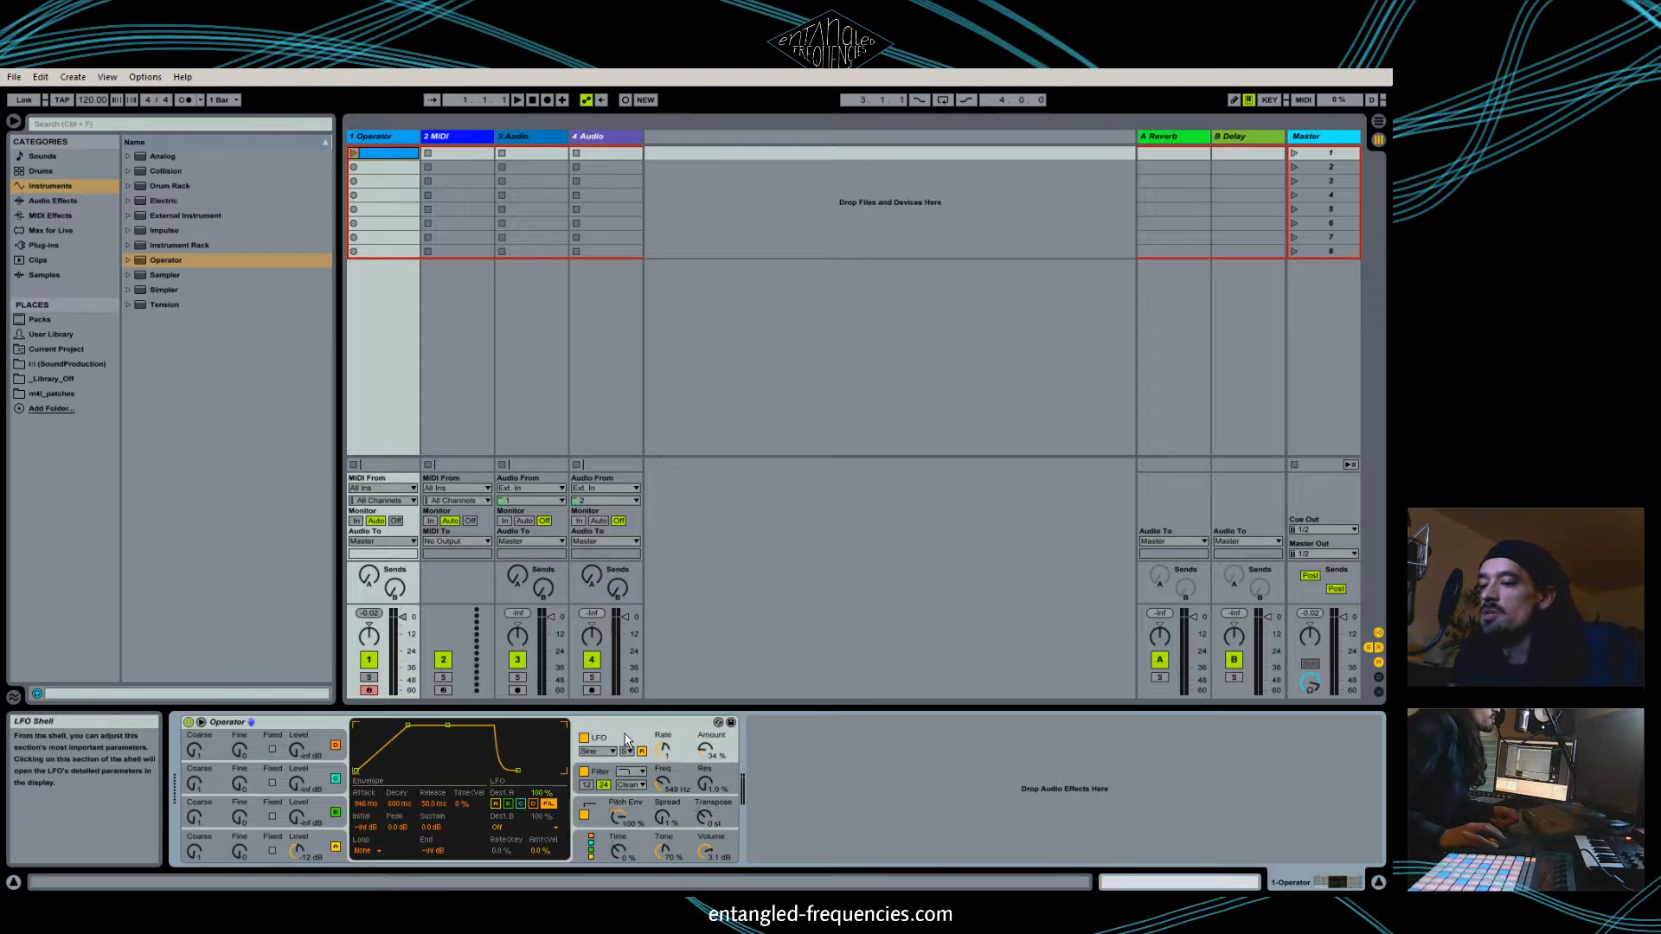
click(731, 809)
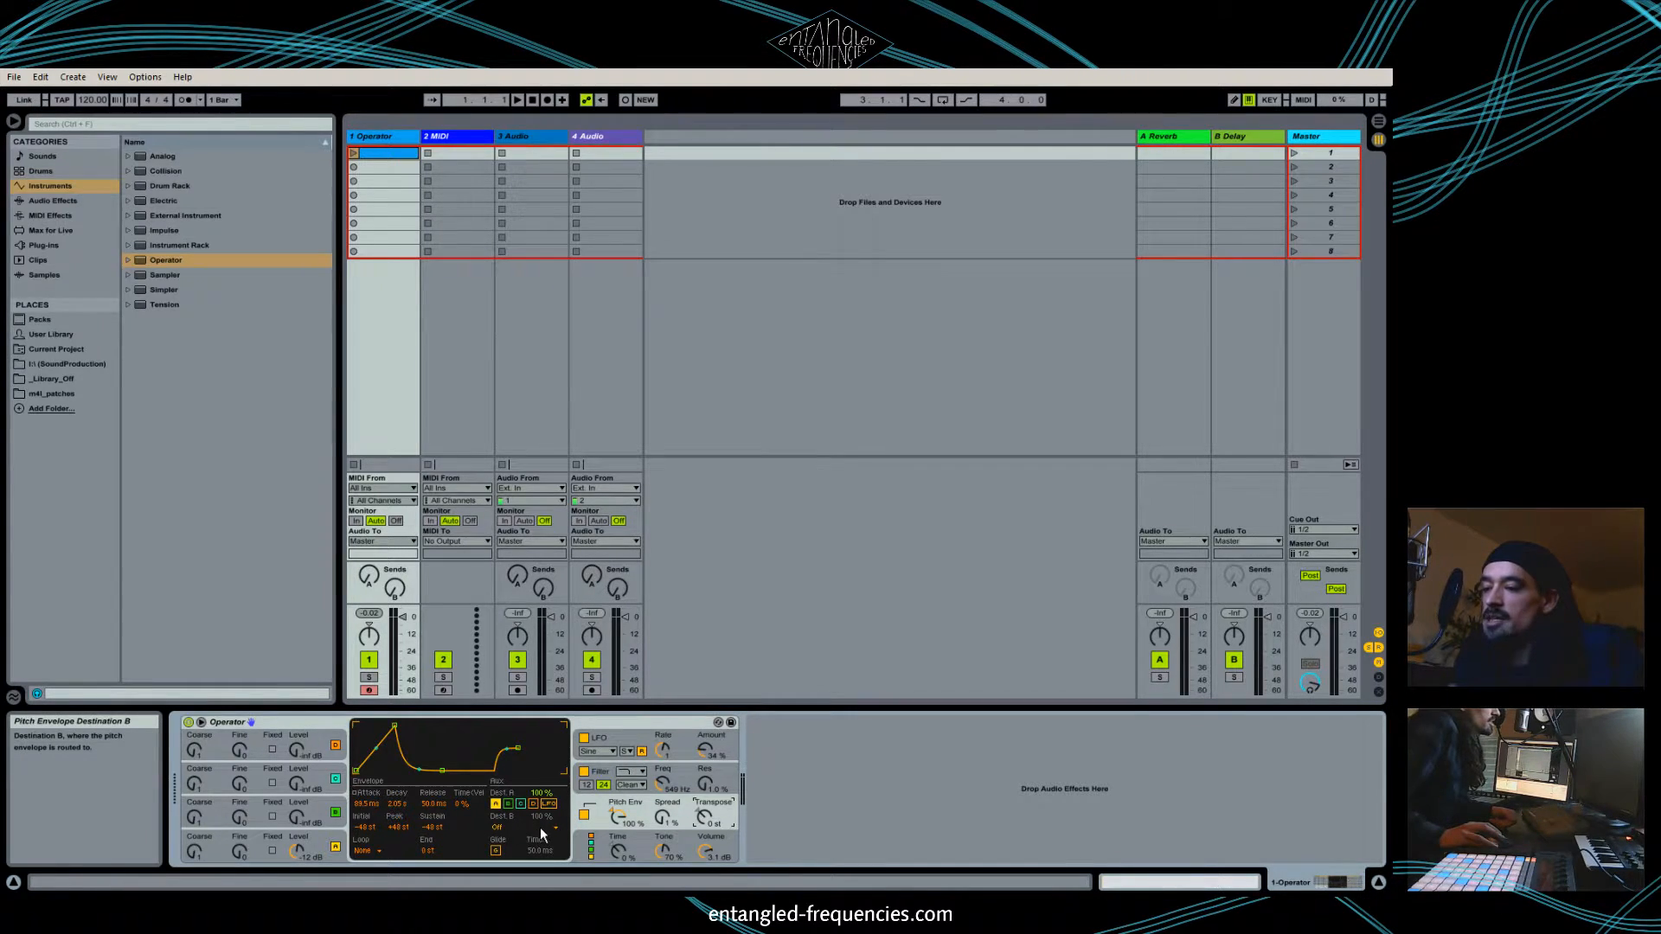
click(584, 815)
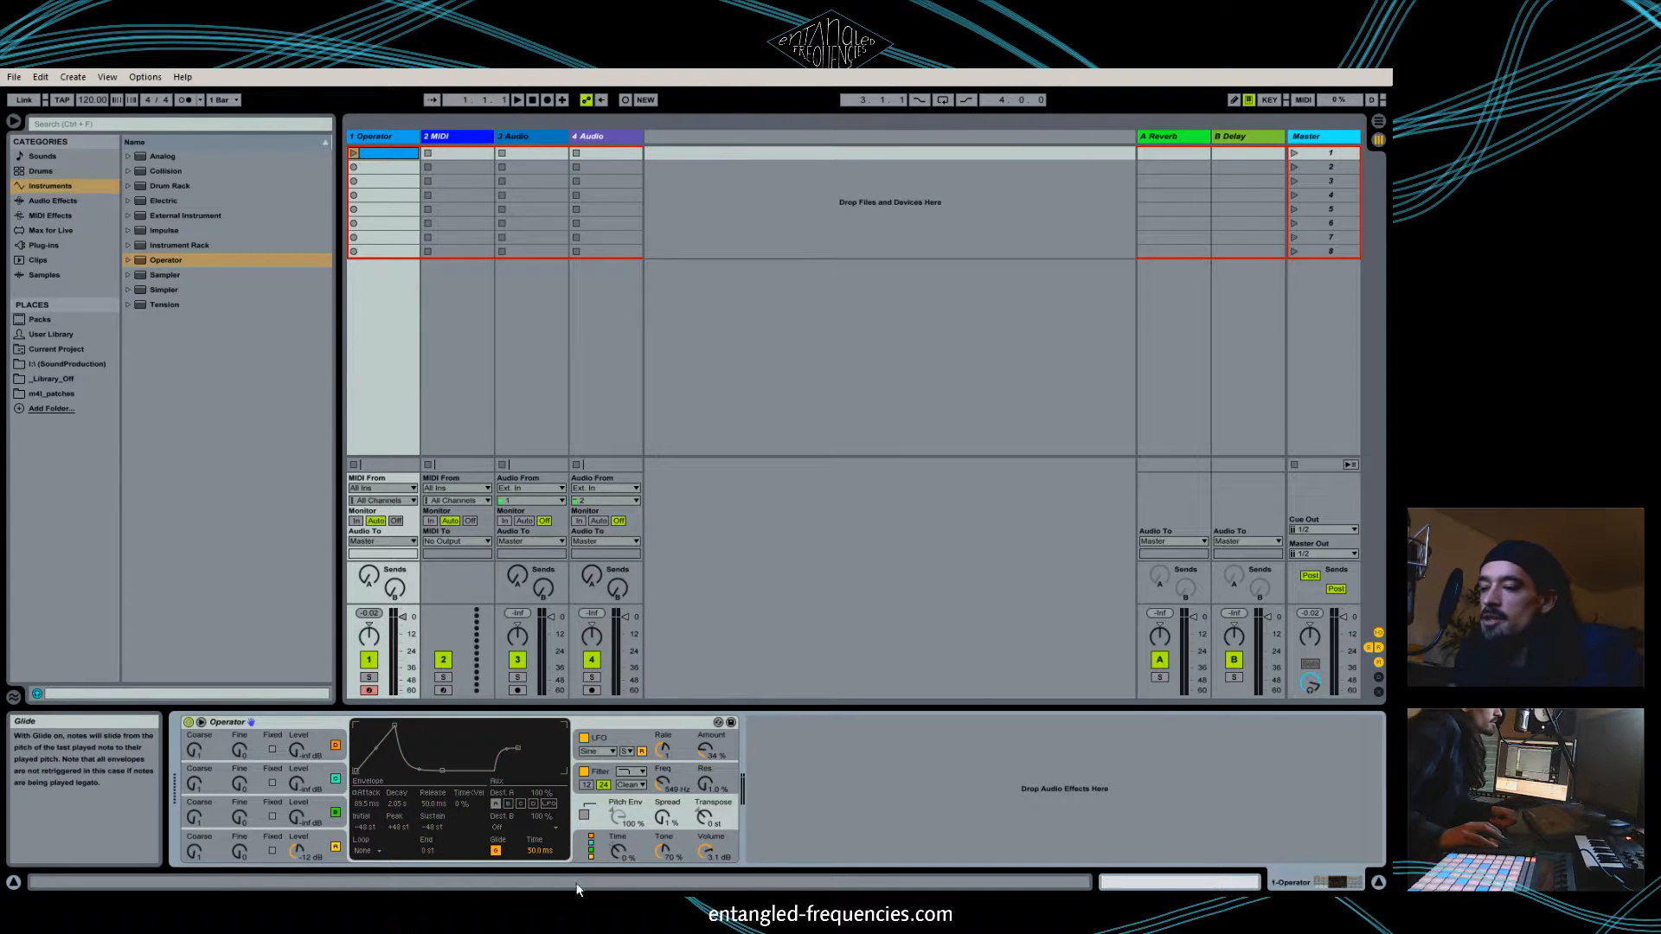
click(533, 852)
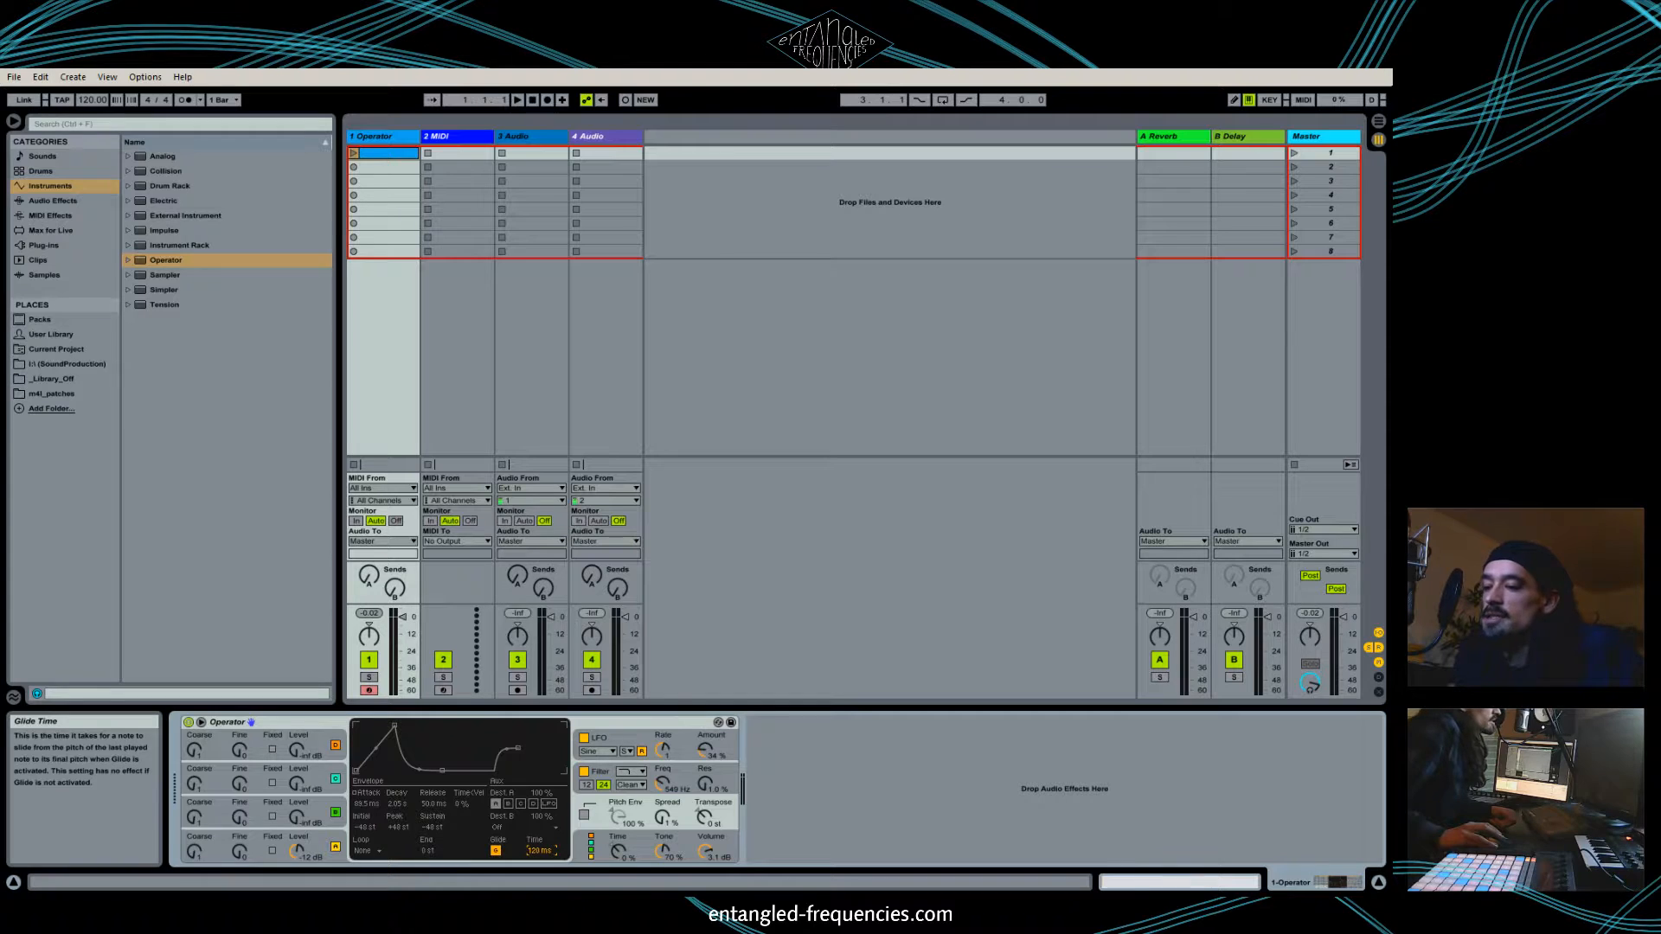
drag(546, 842, 533, 854)
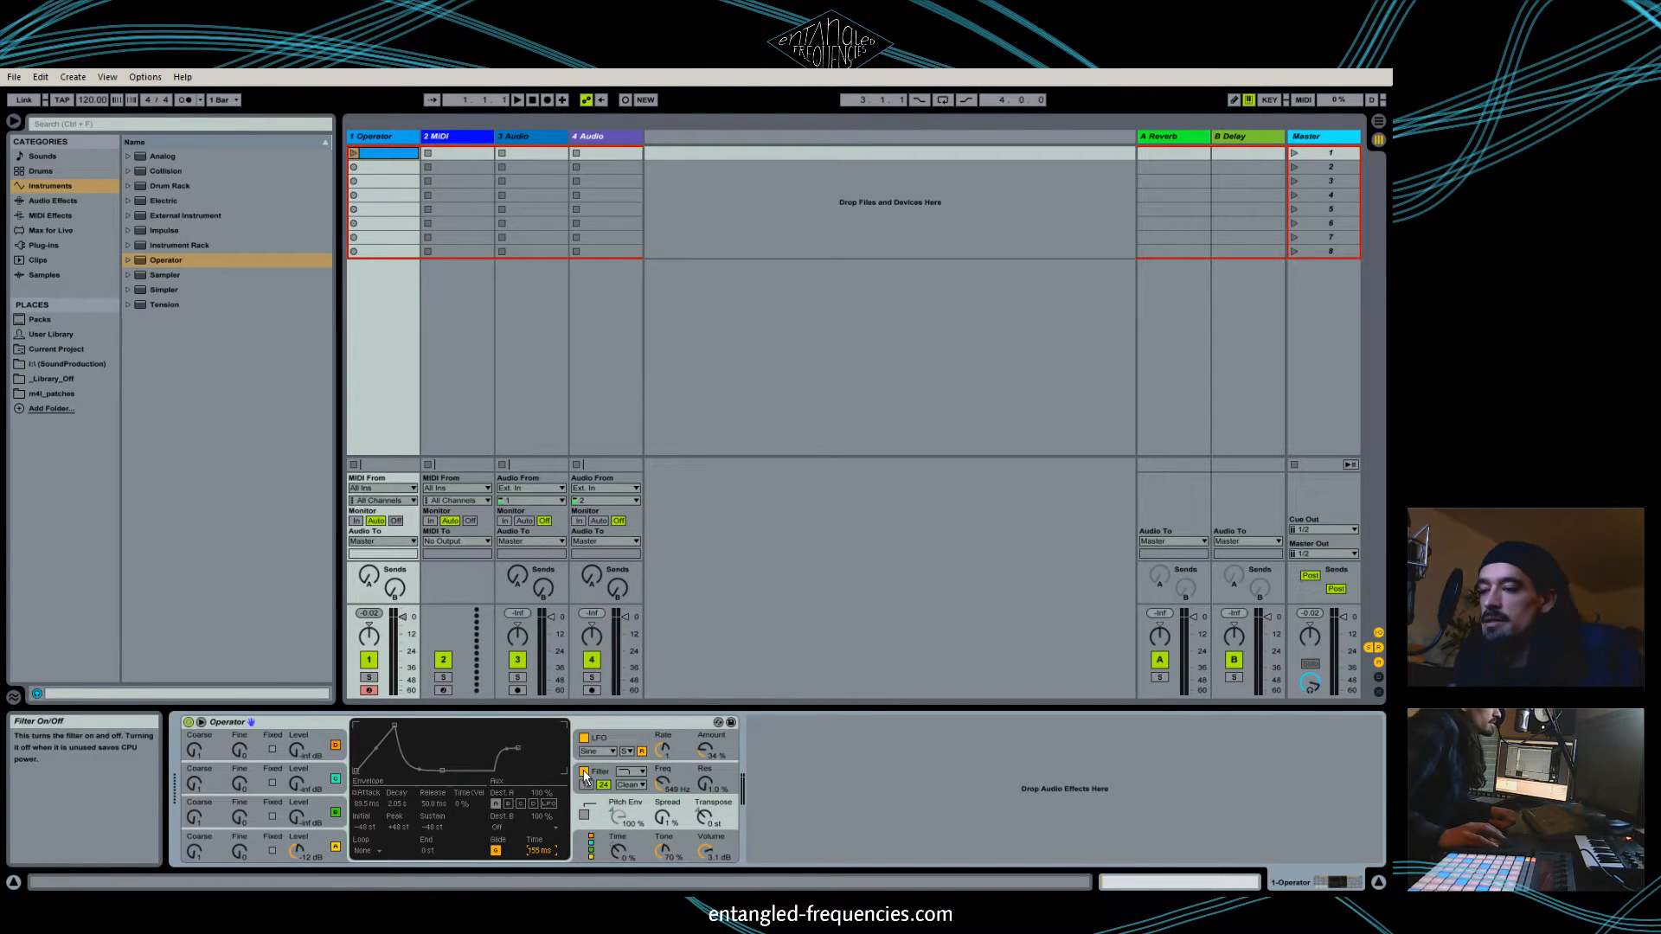
Raise the filter cutoff to about 1.31 kHz and reduce the filter envelope modulation amount to about -2 %.
drag(661, 785, 661, 770)
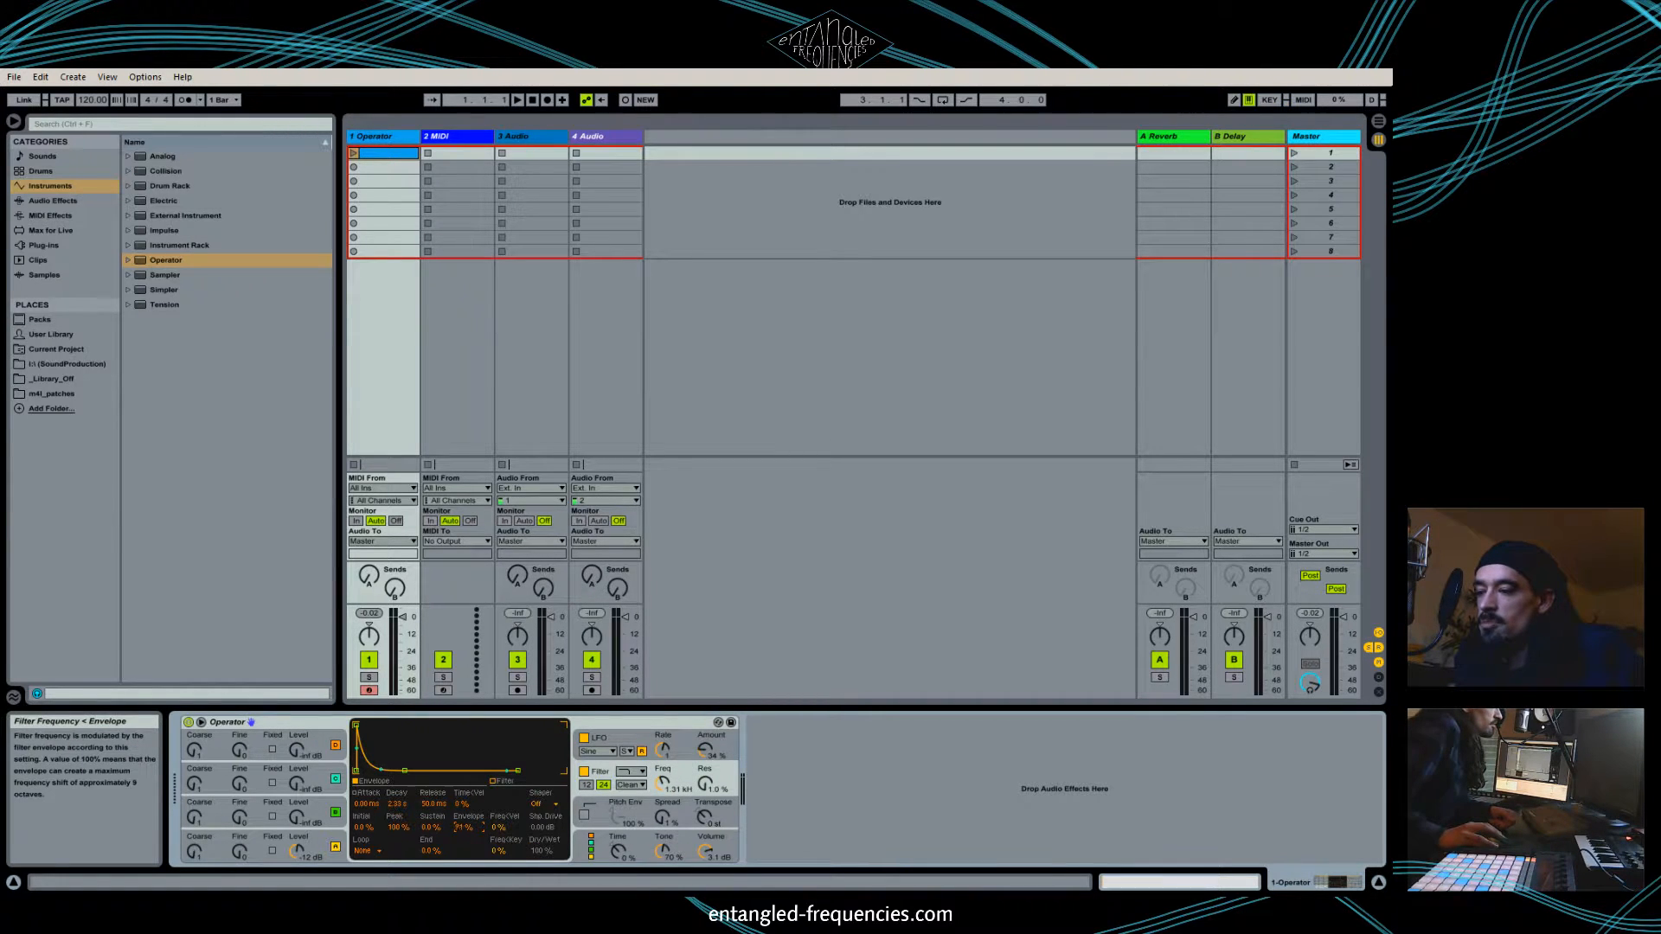
drag(464, 828, 464, 856)
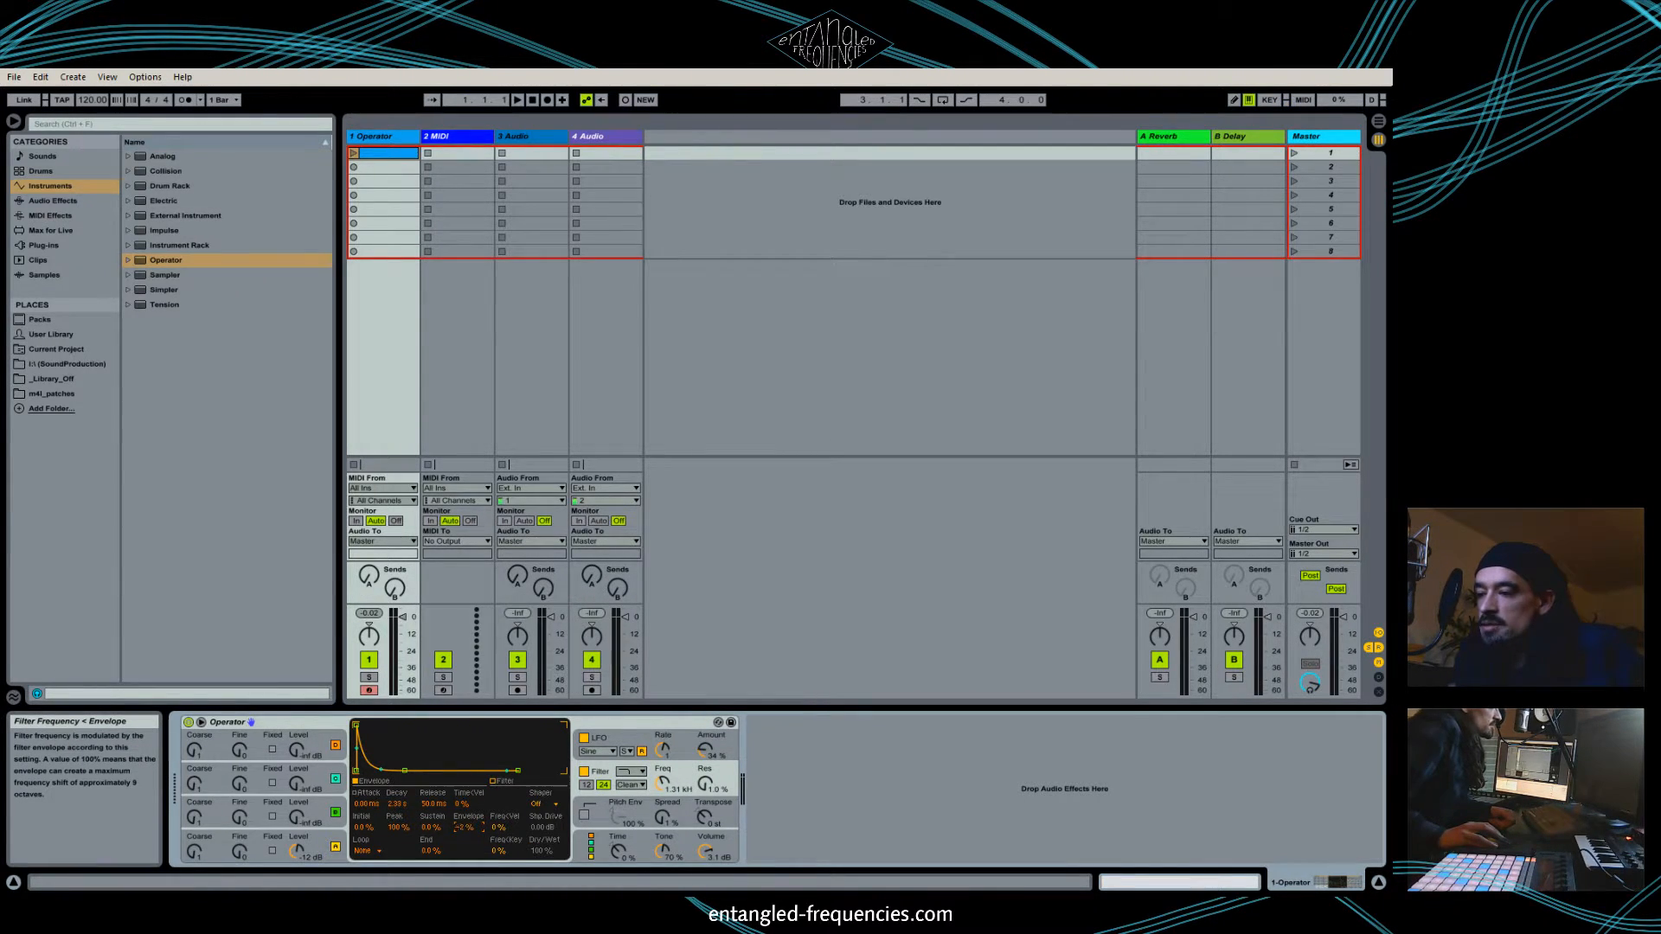
Turn off the LFO and lengthen the glide time to about 932 ms.
click(636, 747)
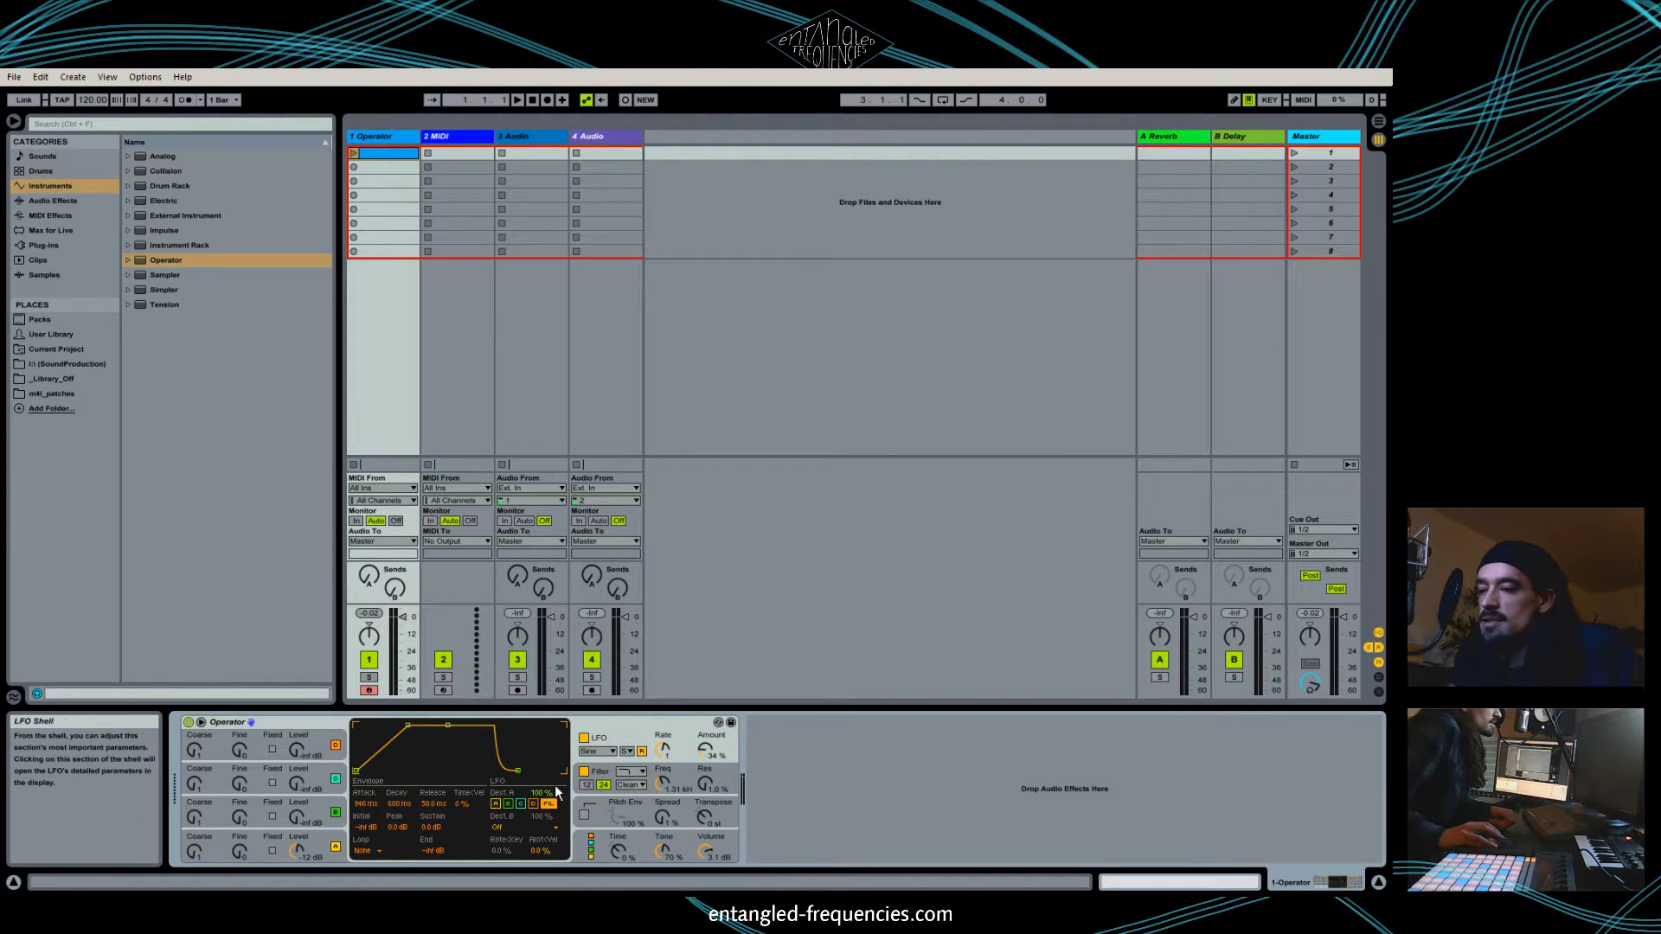
click(585, 738)
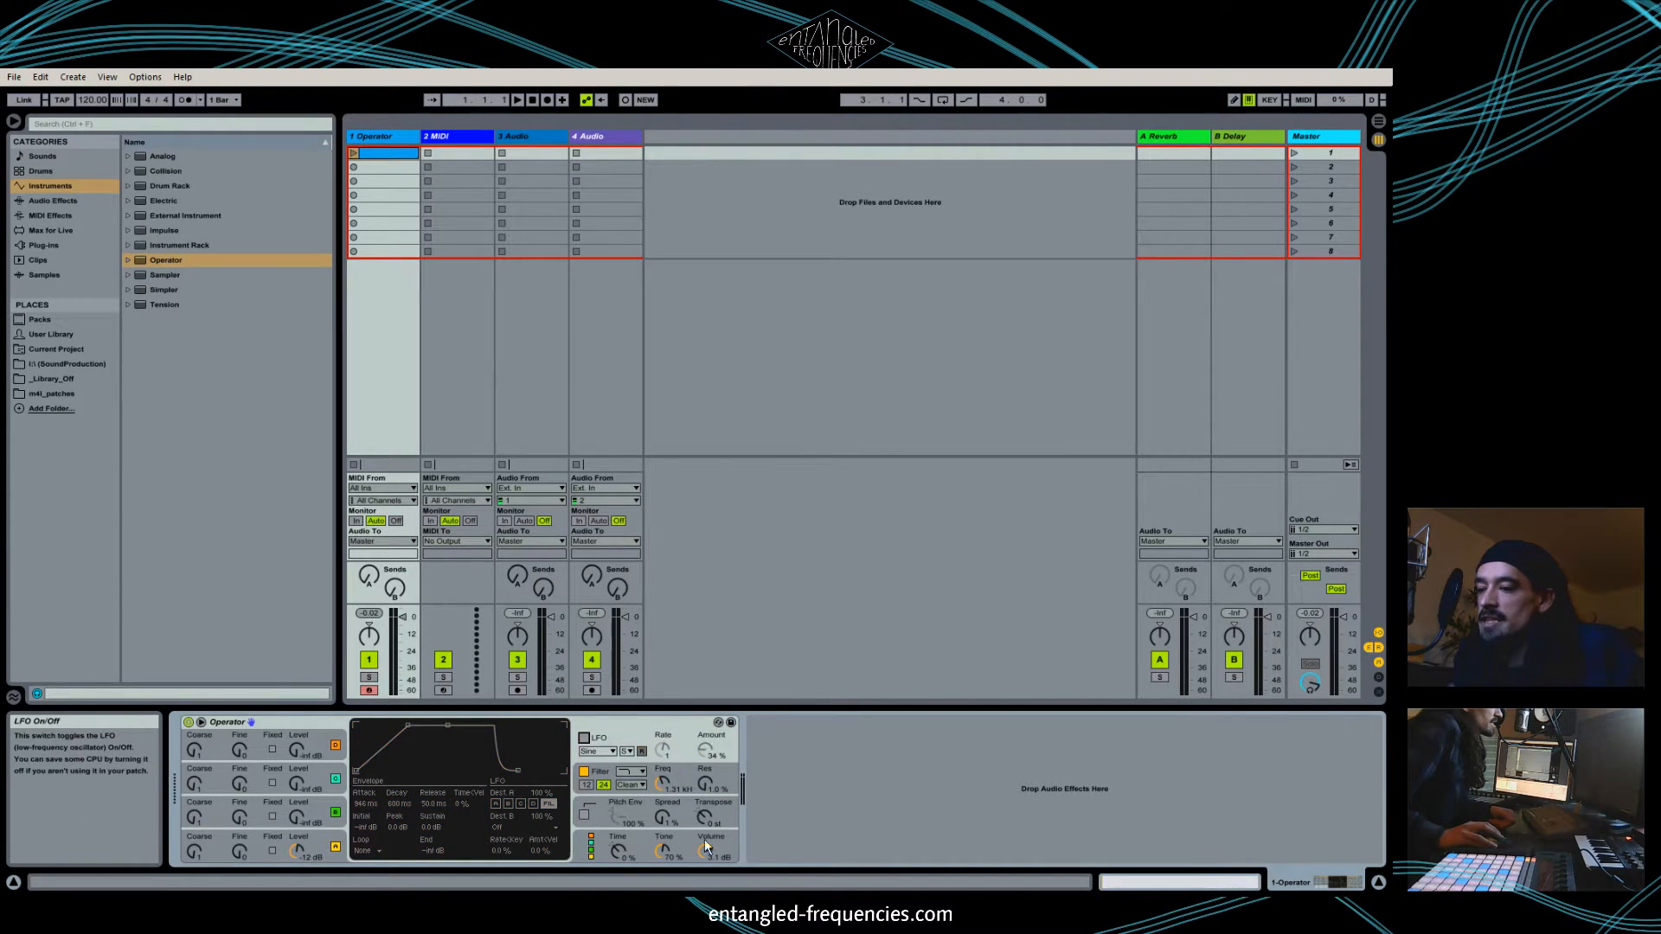
click(732, 813)
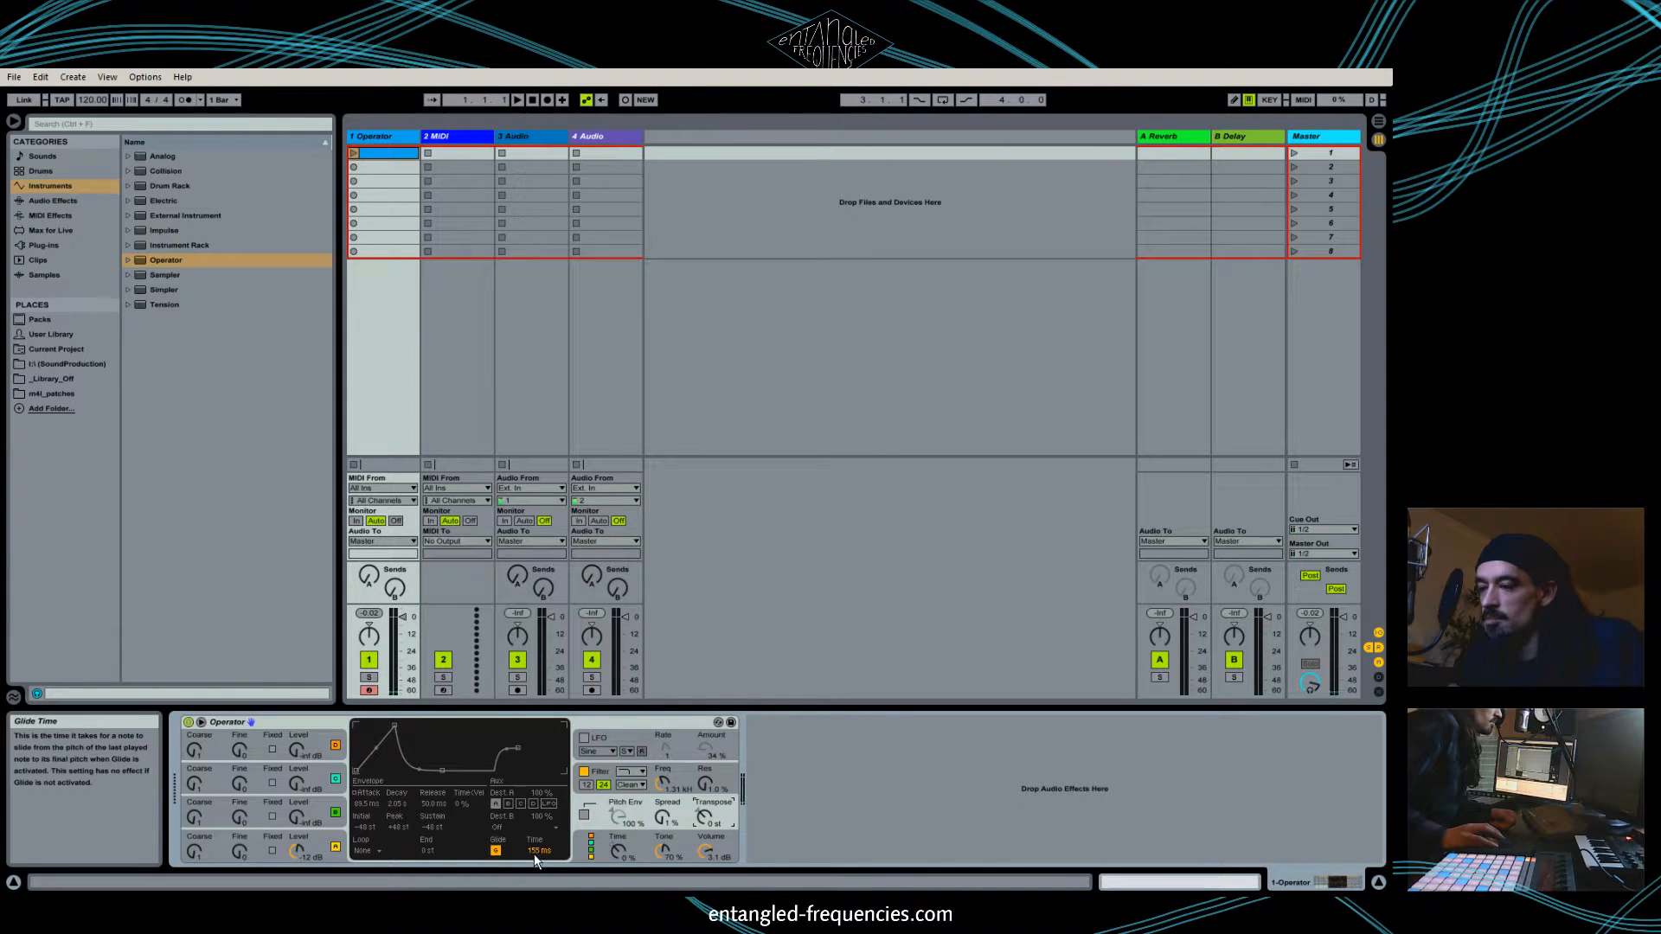
drag(538, 852, 538, 826)
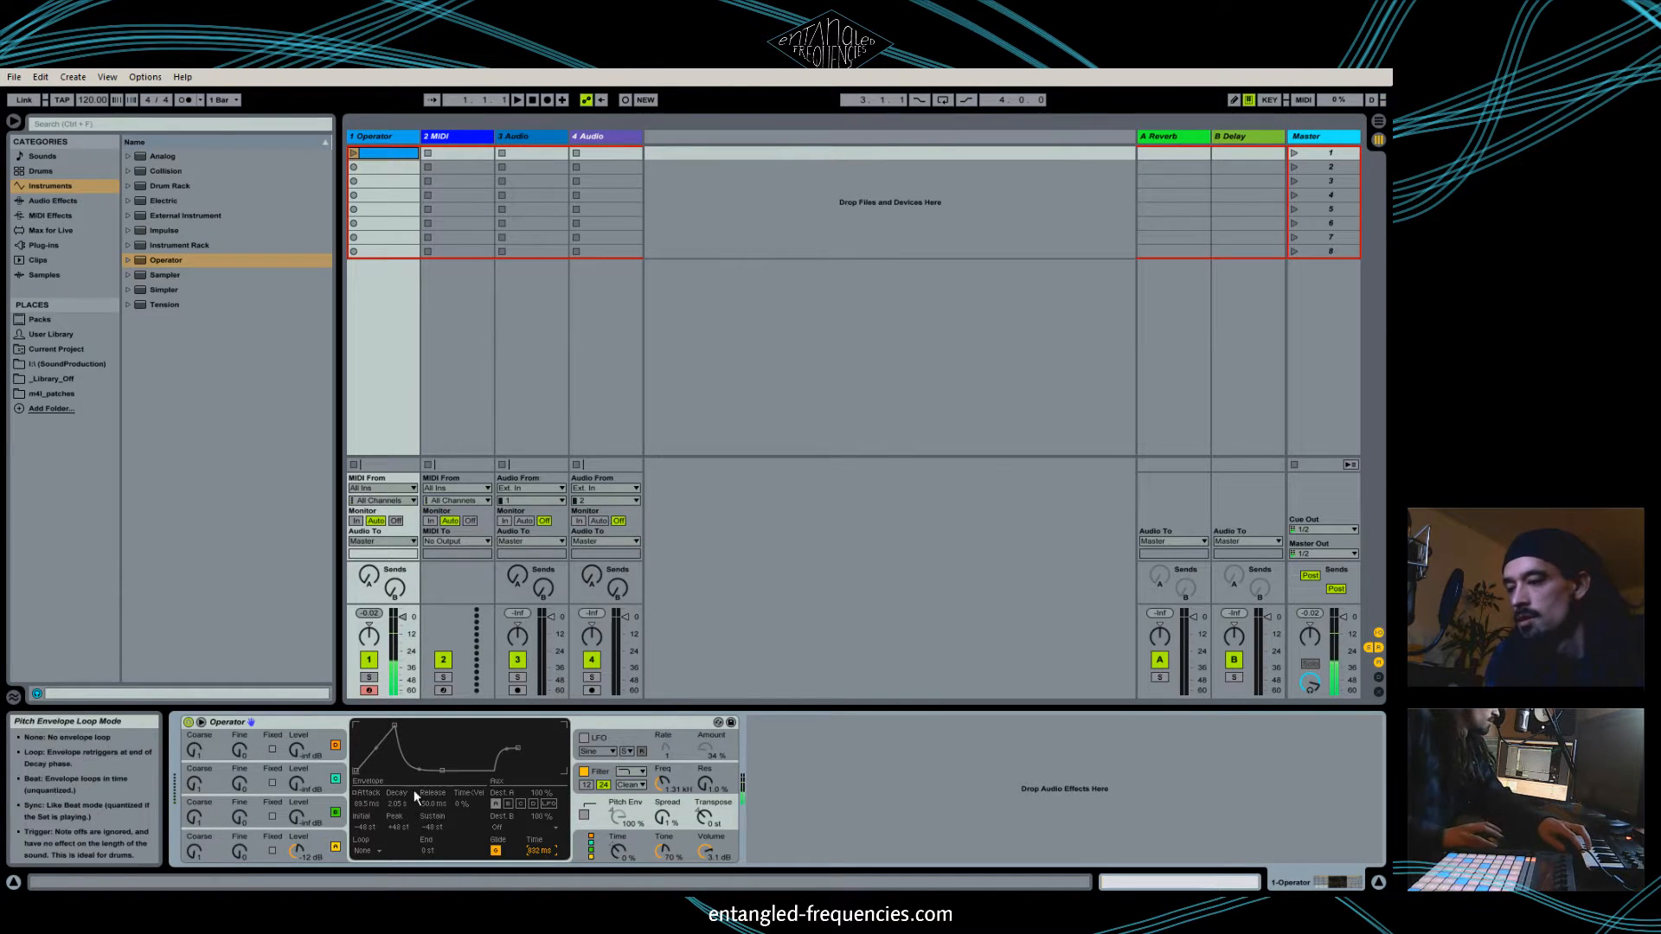
Raise the filter cutoff to about 3.62 kHz and return to the Glide settings.
drag(686, 777, 686, 751)
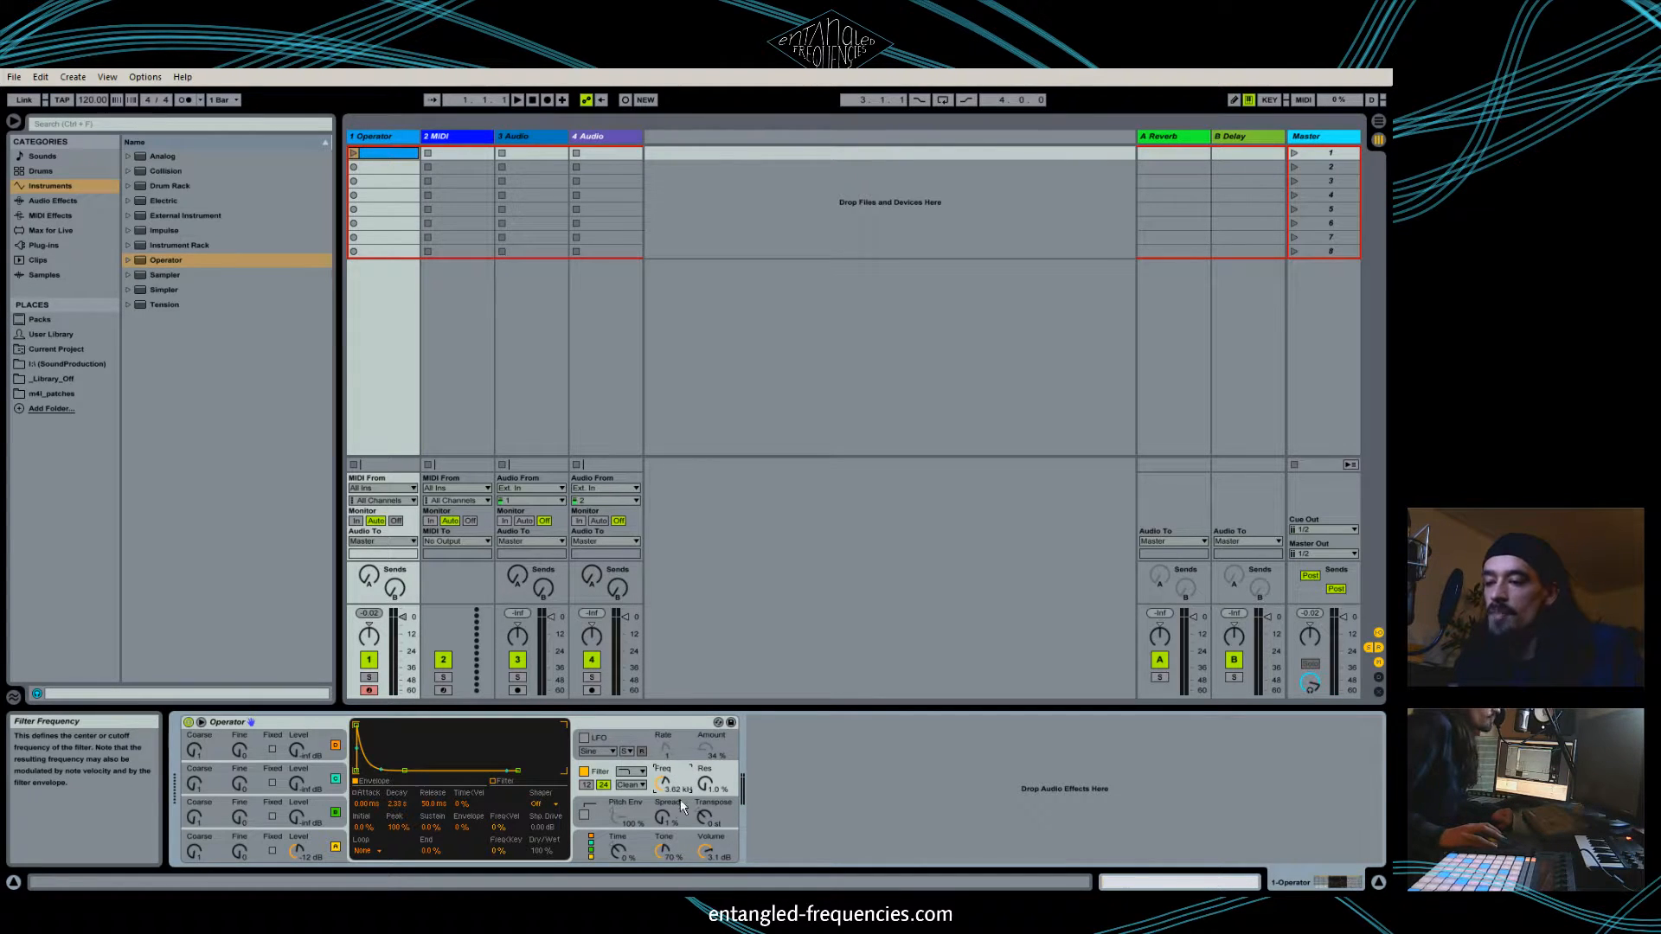
click(595, 802)
click(498, 852)
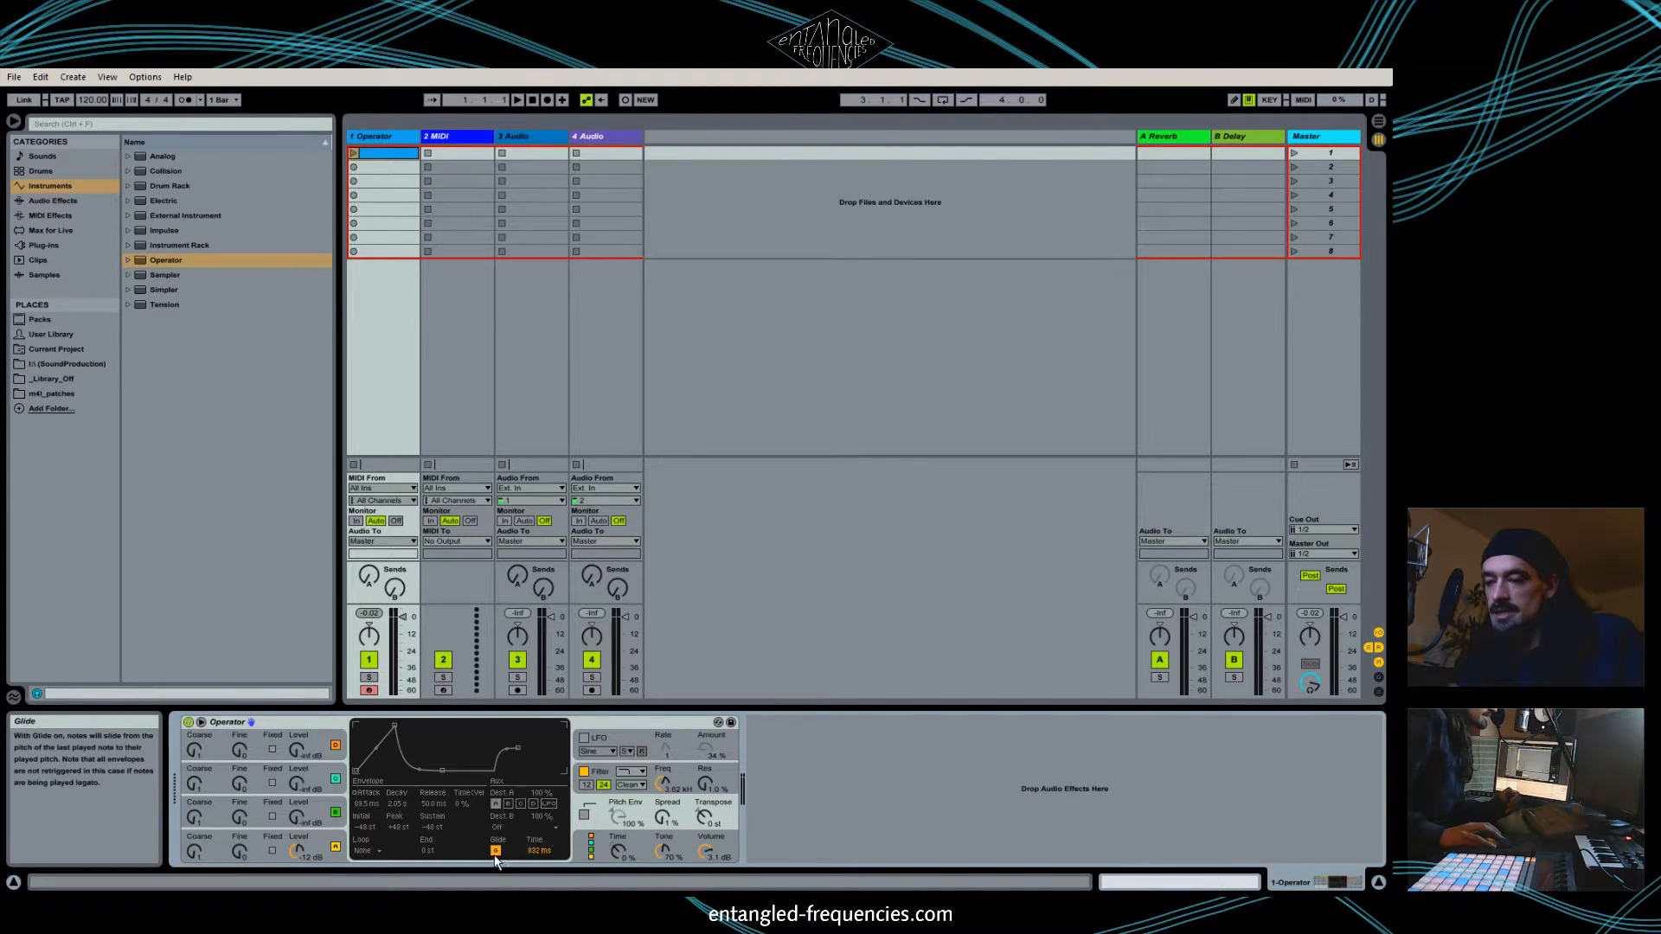
Try oscillator B at a level of about -13 dB, and bring it back down to -inf dB.
click(735, 837)
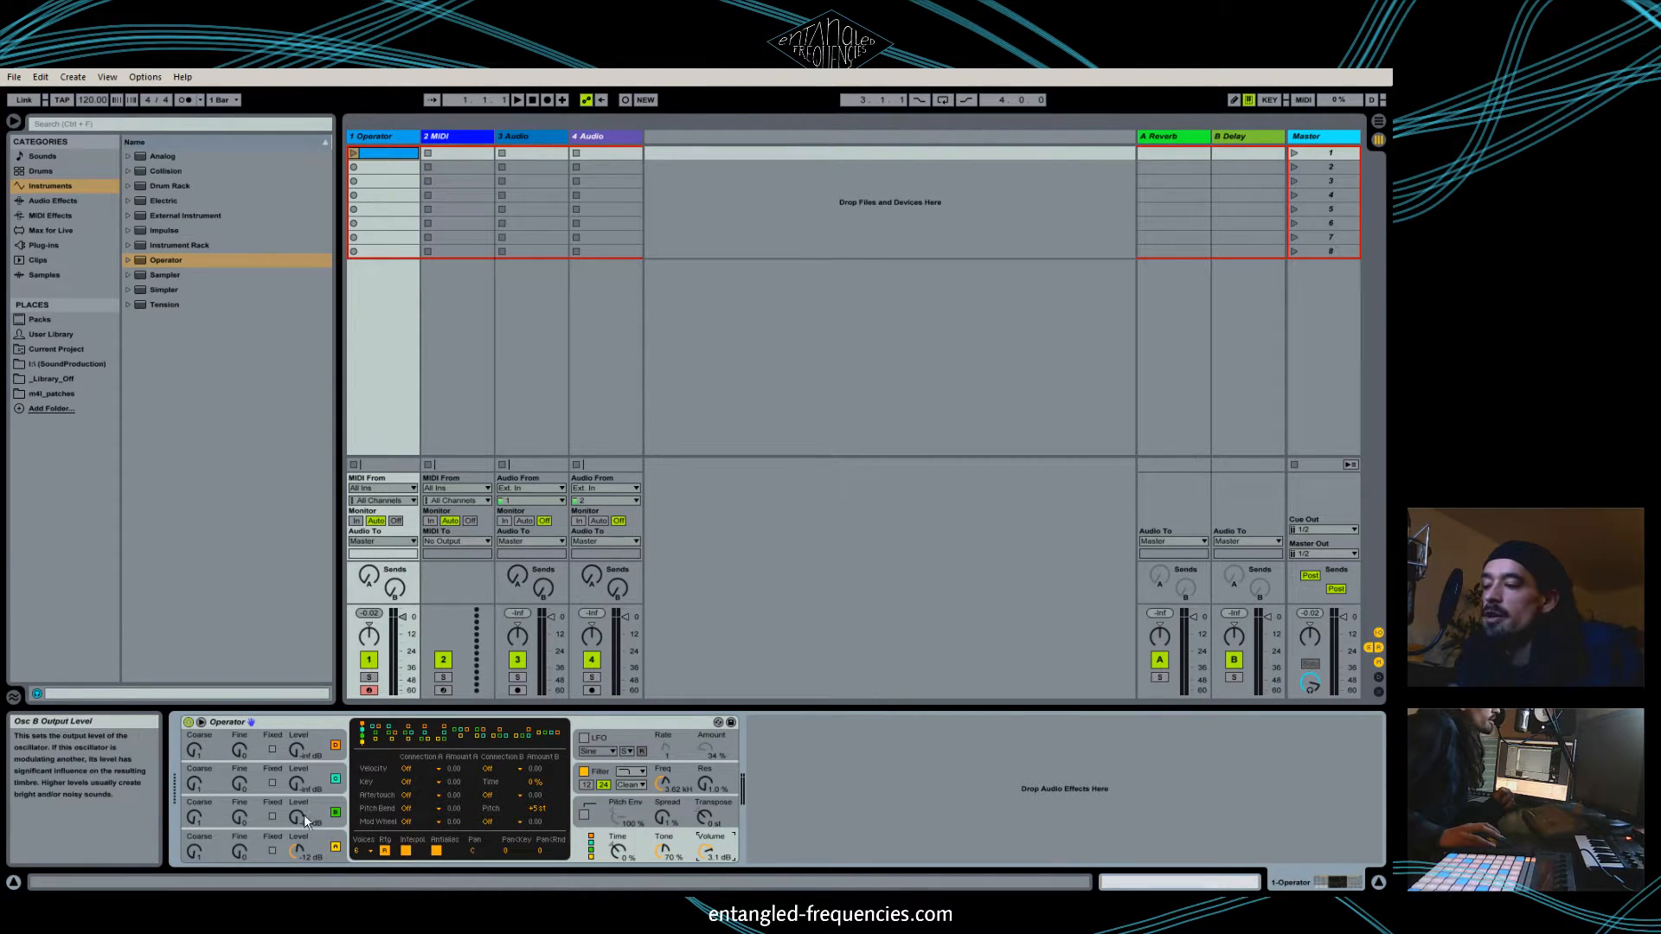
drag(296, 815, 310, 814)
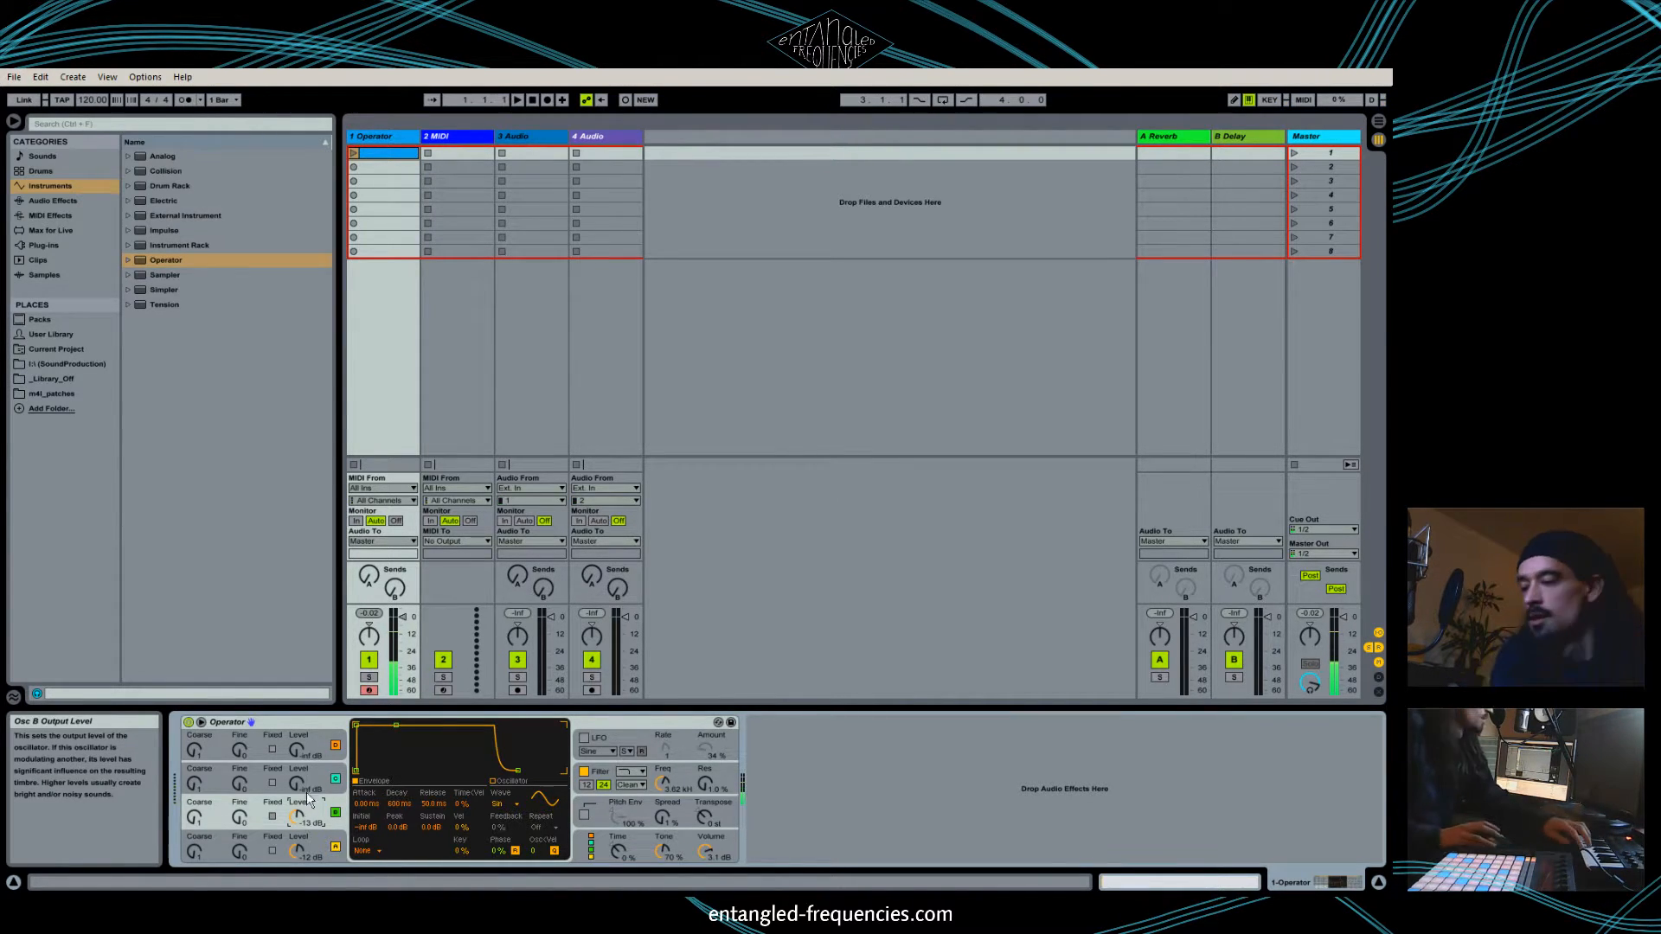
drag(291, 821, 291, 861)
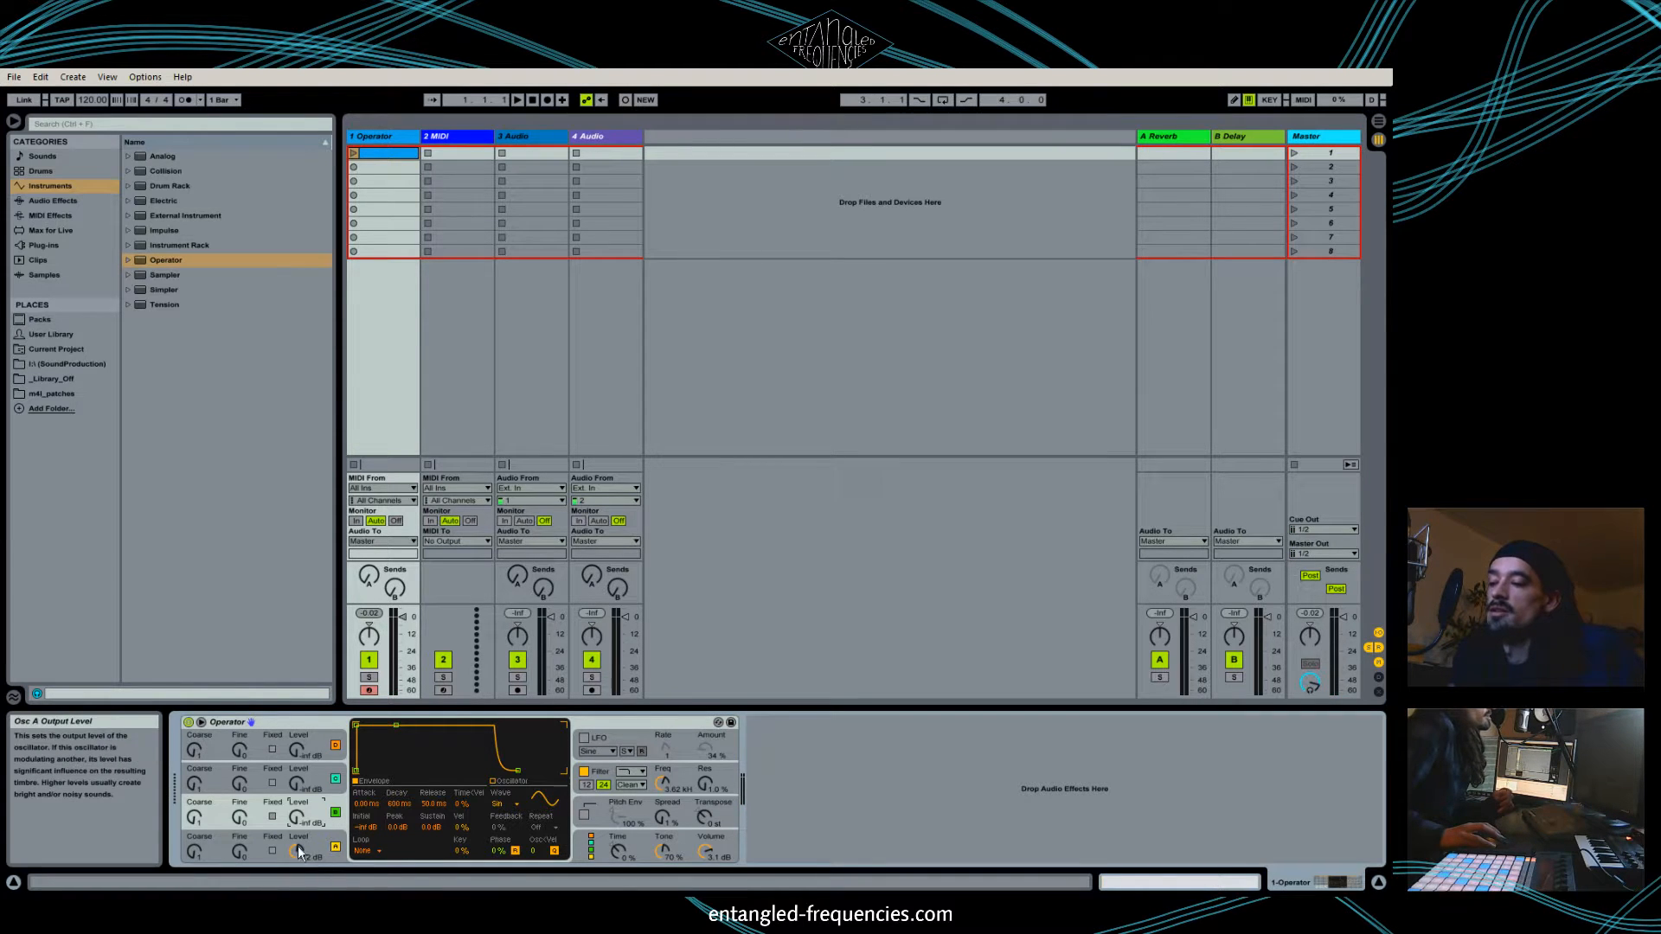
Examine the detailed settings of the global section, the LFO and oscillator A.
click(585, 851)
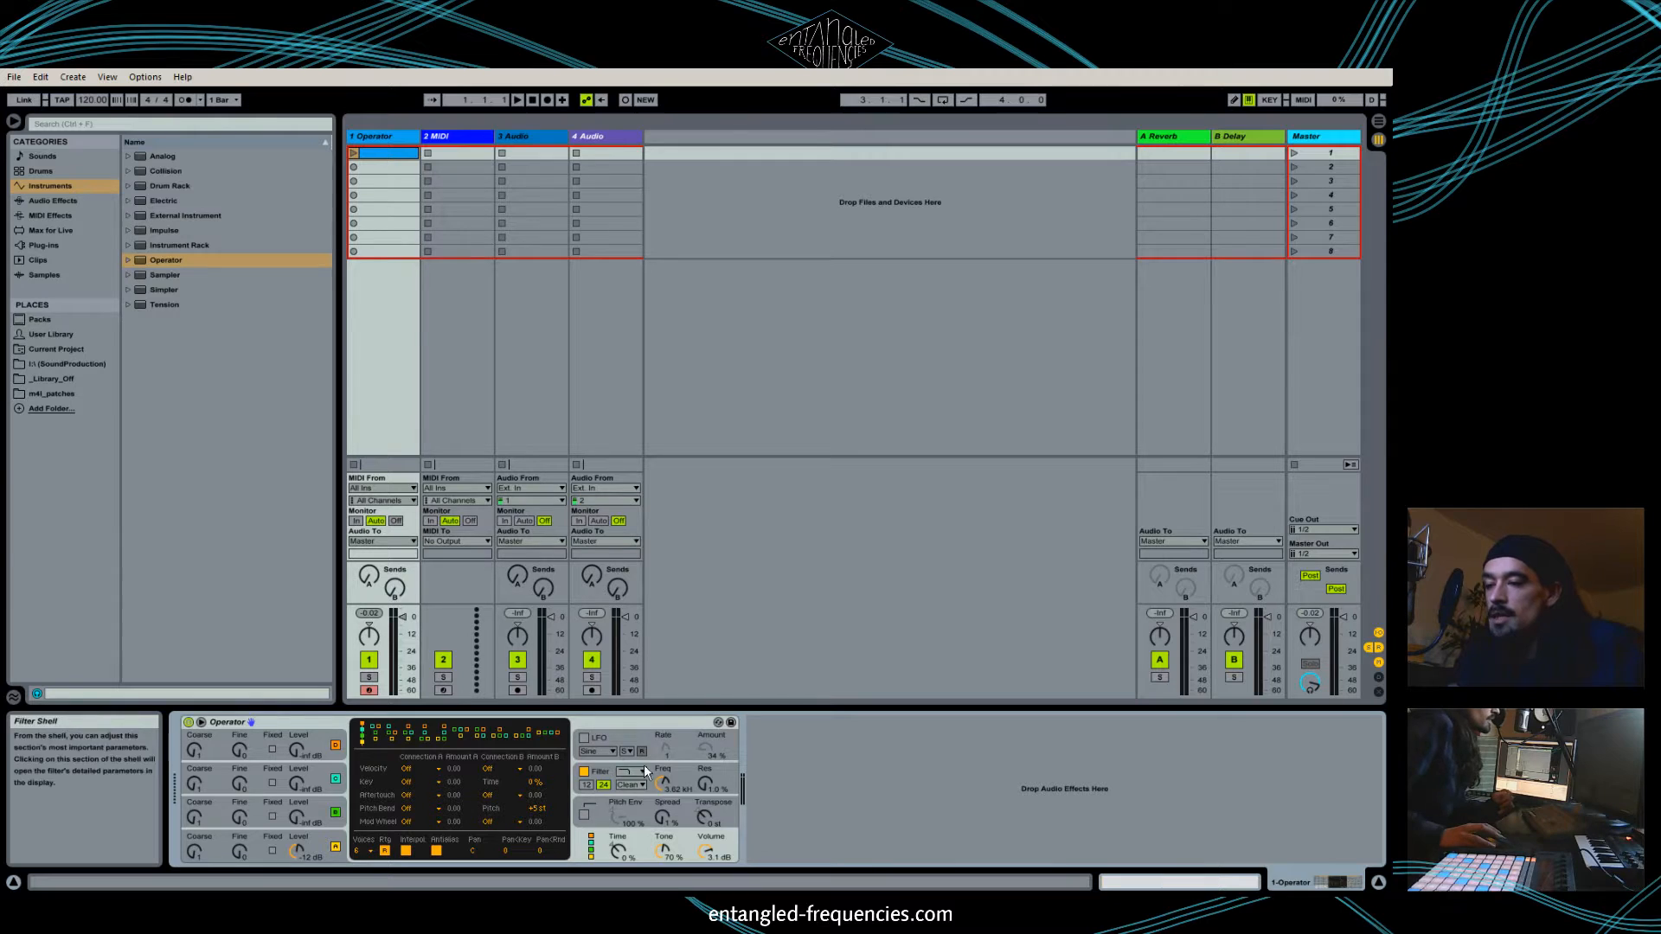
click(631, 736)
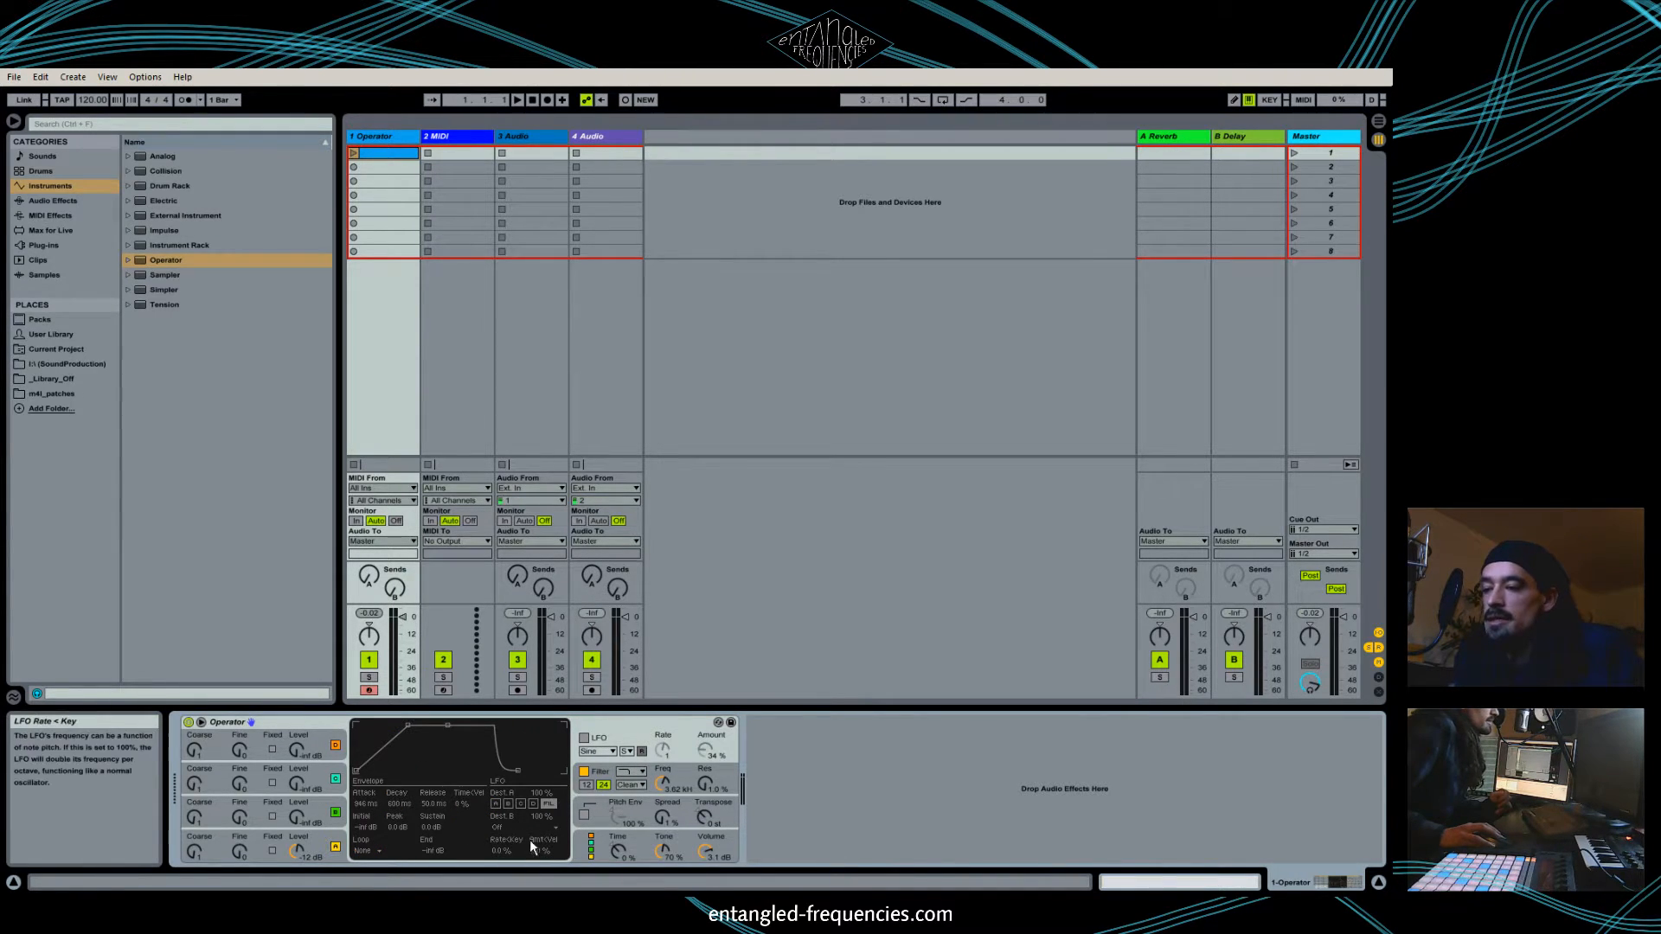
click(317, 846)
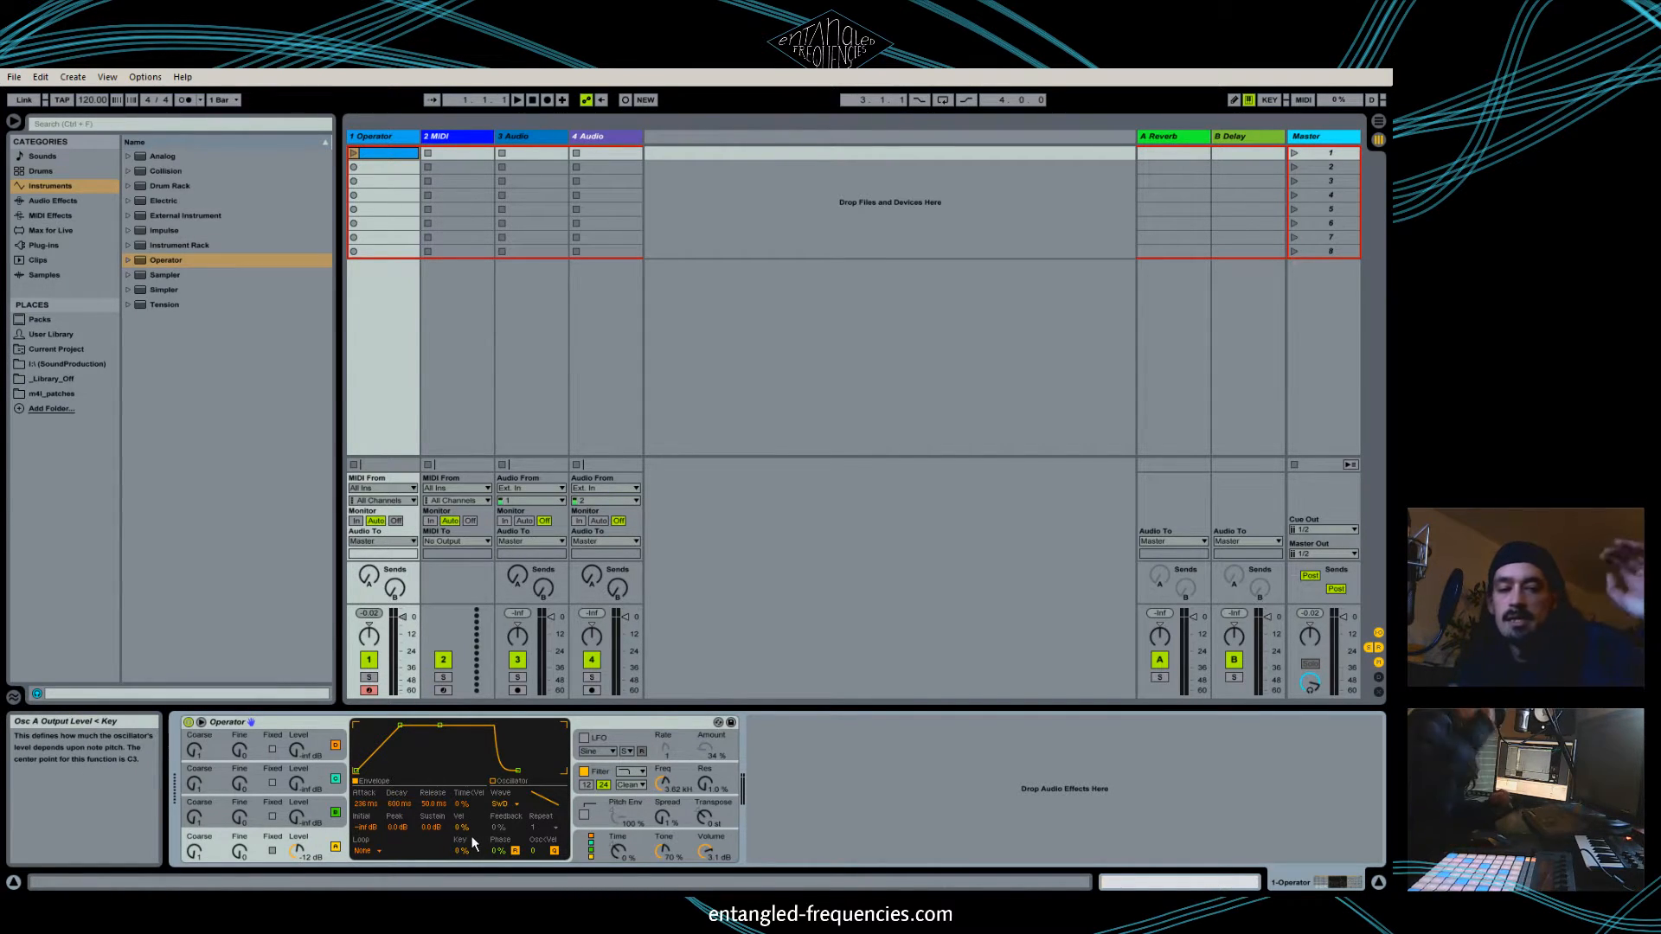
click(735, 834)
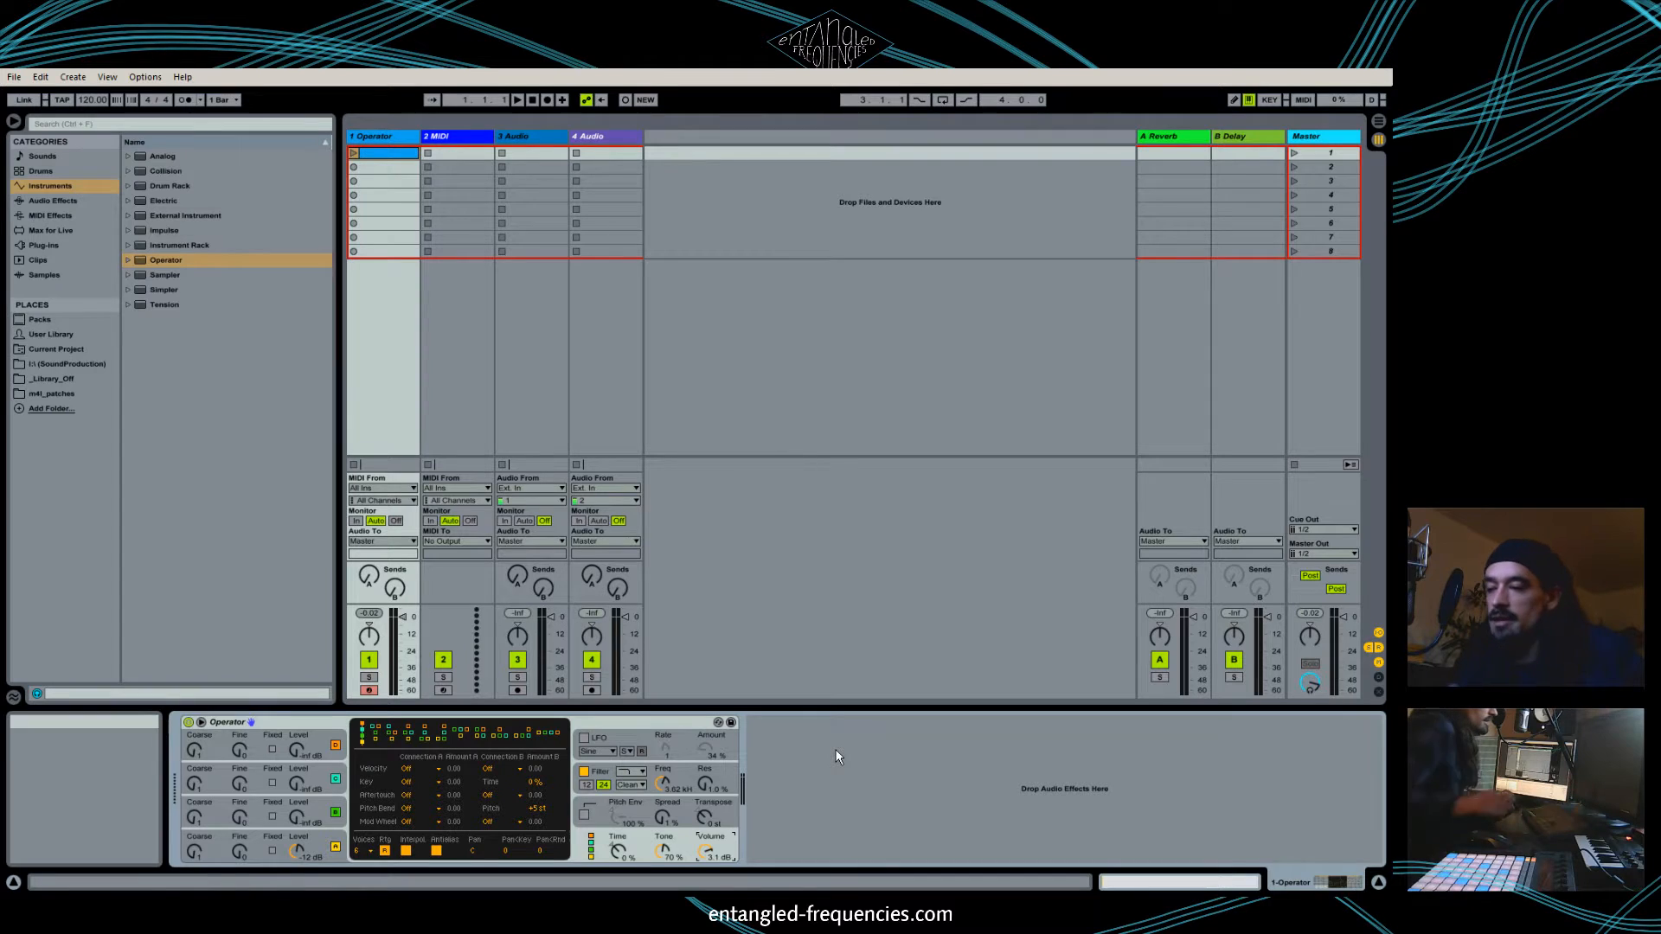
click(341, 849)
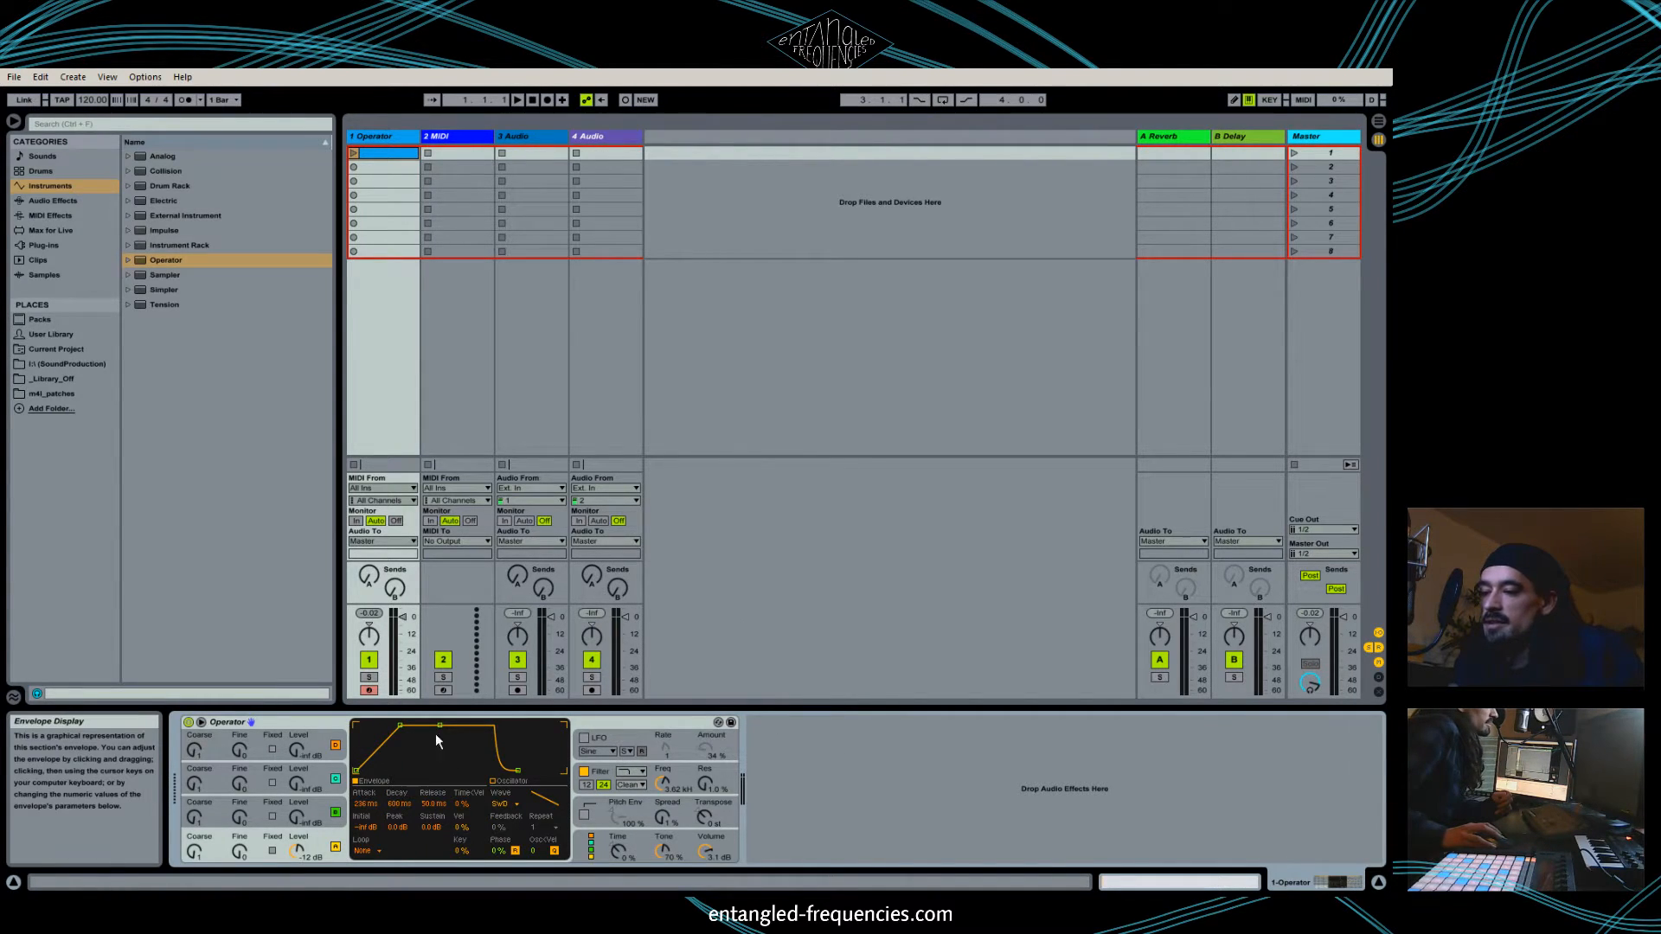
Route velocity to Filter Freq with an amount of 100 in the global modulation settings, and view the mod wheel's destination options.
click(732, 843)
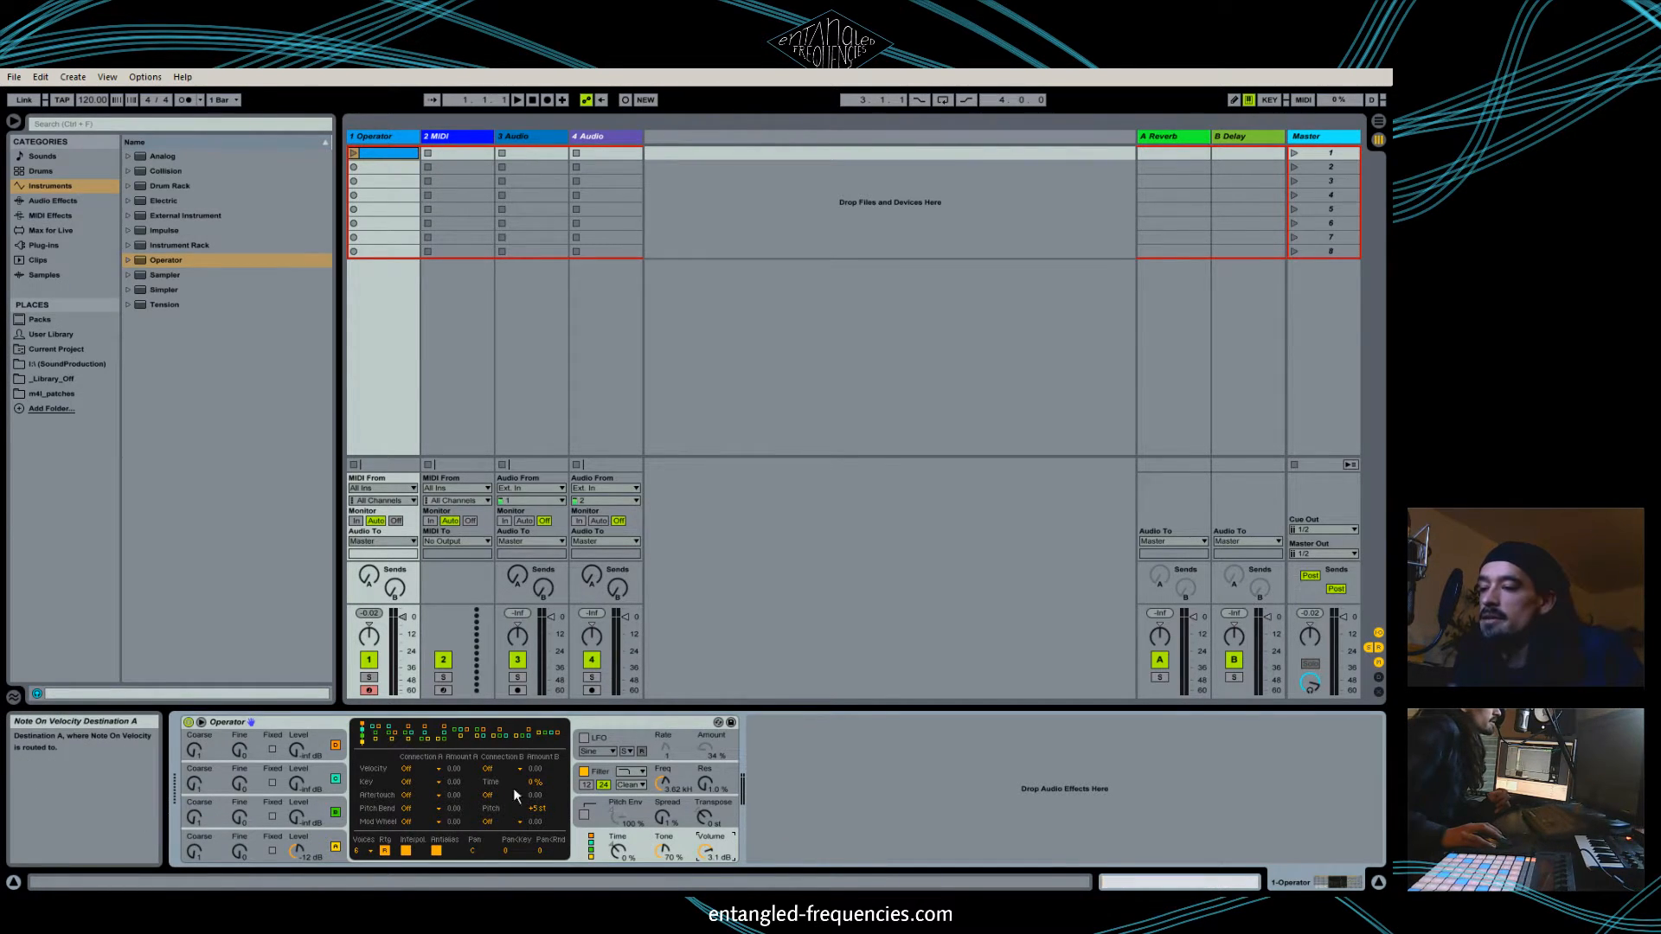
click(433, 766)
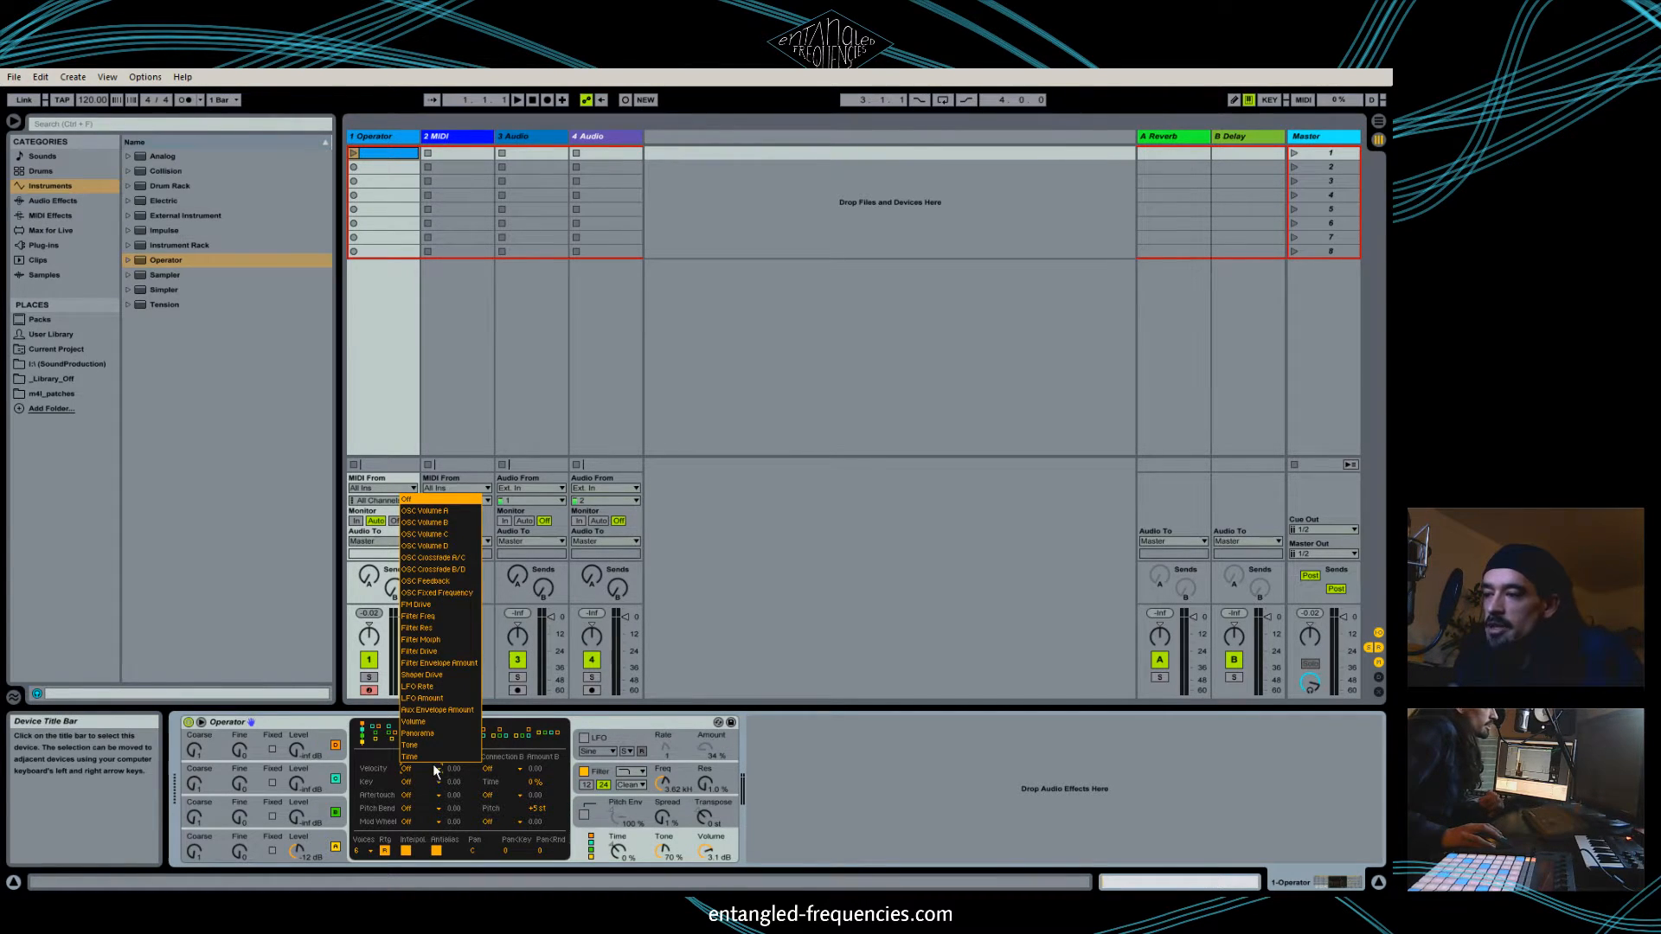
click(434, 616)
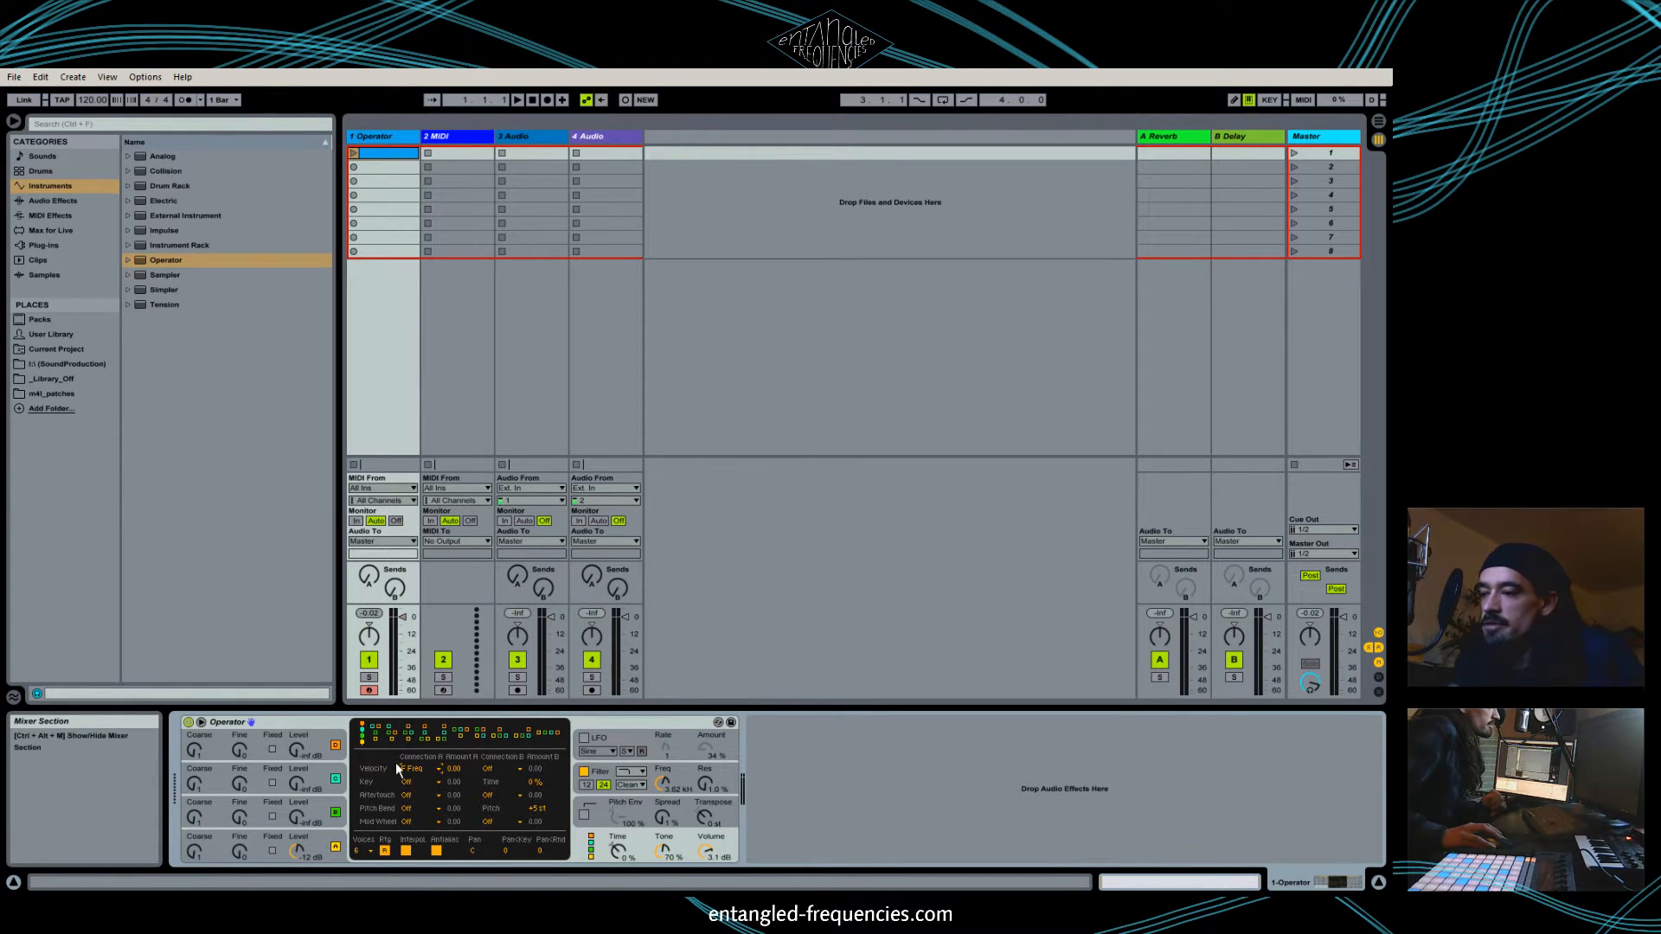
drag(458, 768, 458, 682)
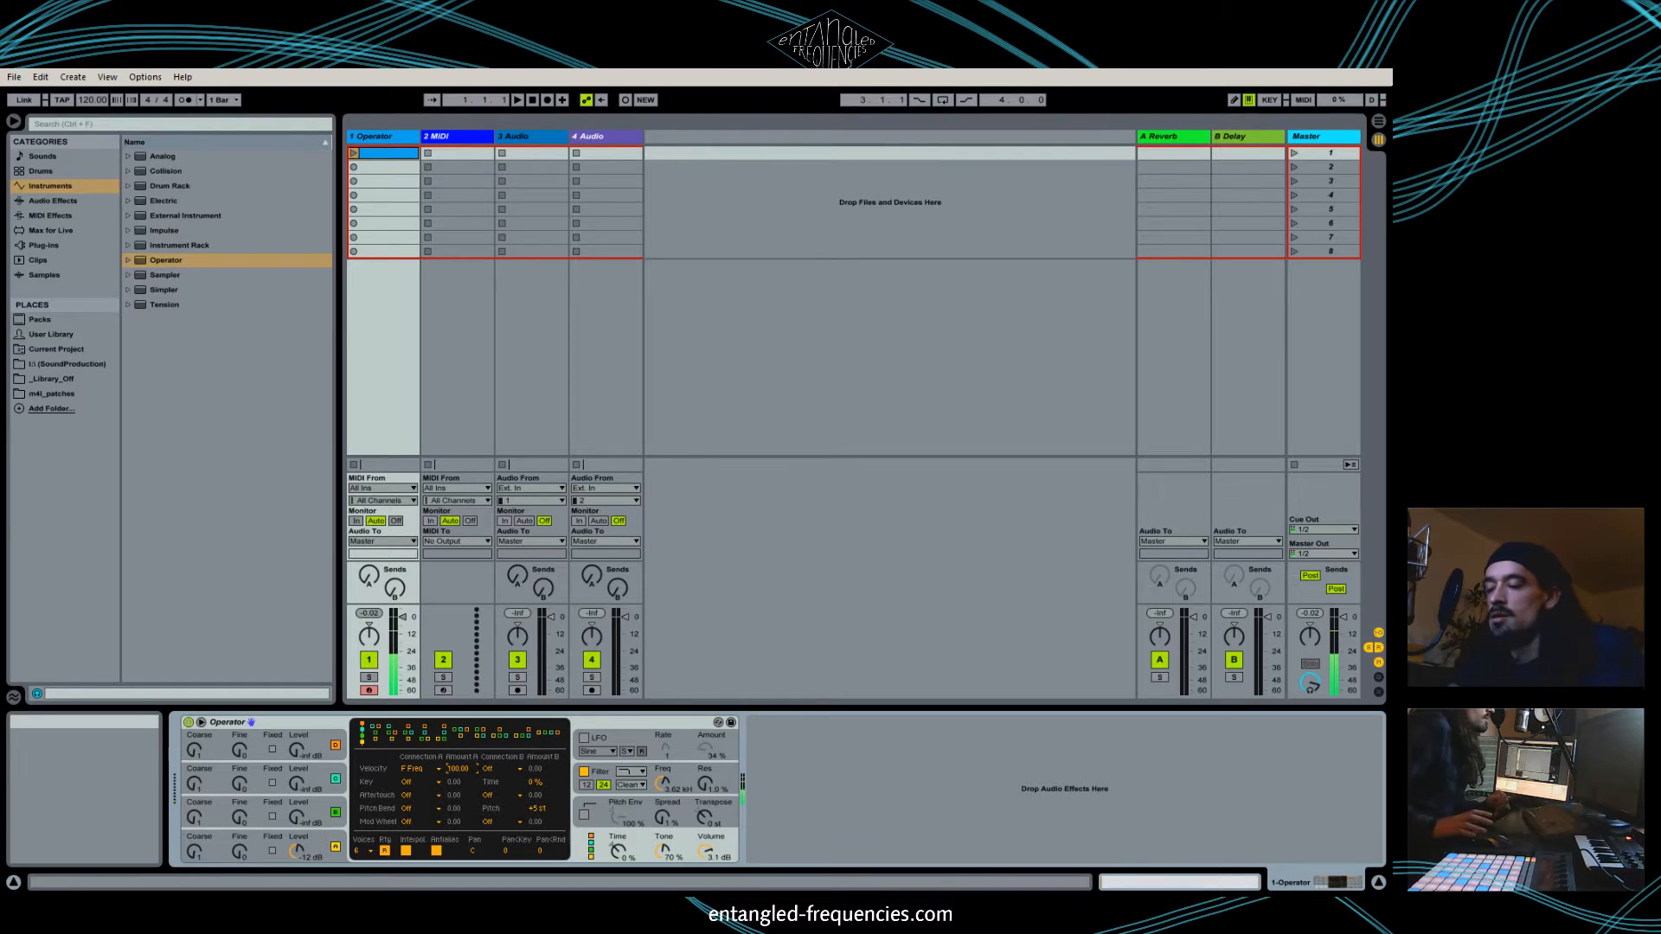
click(417, 819)
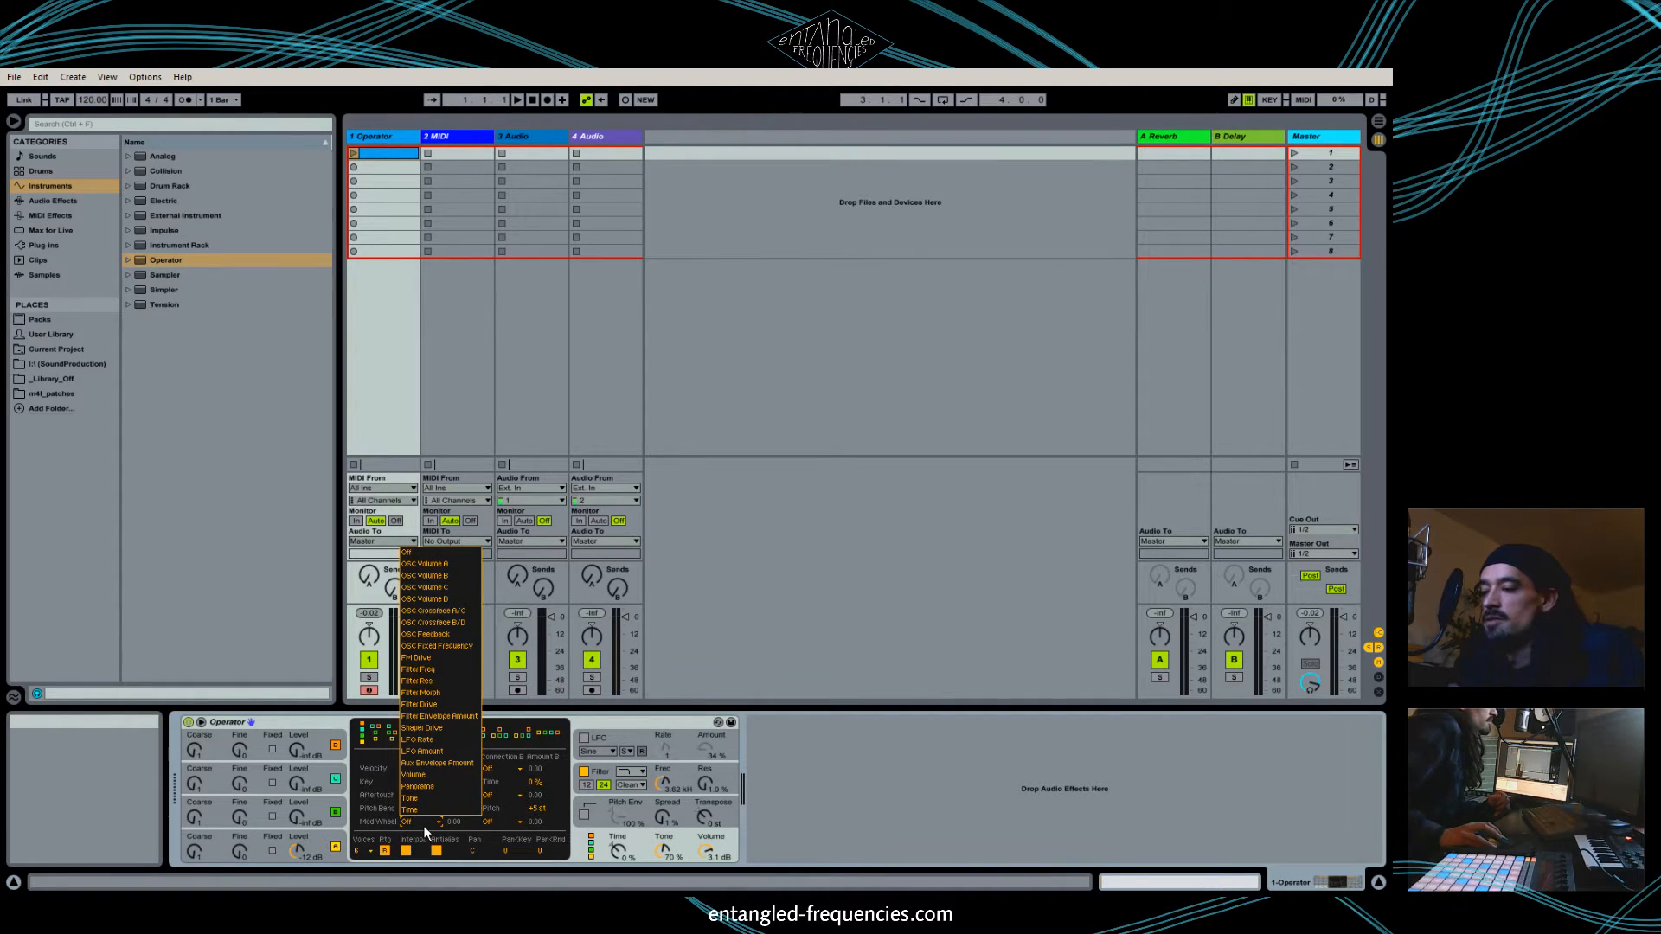
click(423, 825)
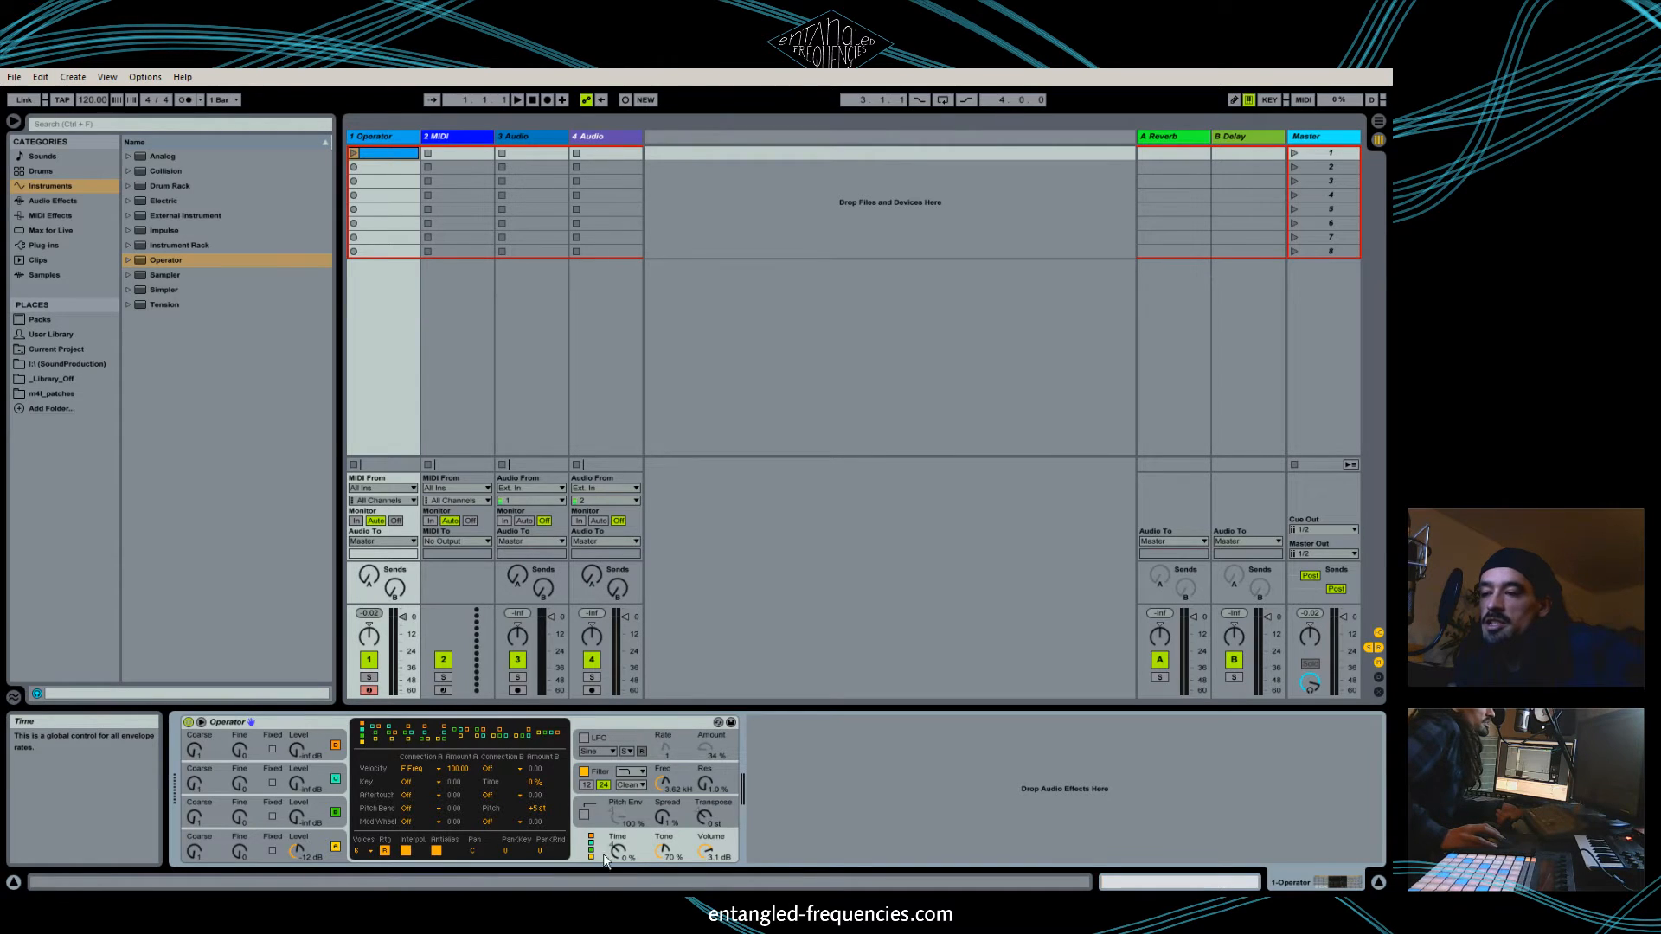
Try out the global envelope Time control and return it to 0 %.
click(333, 848)
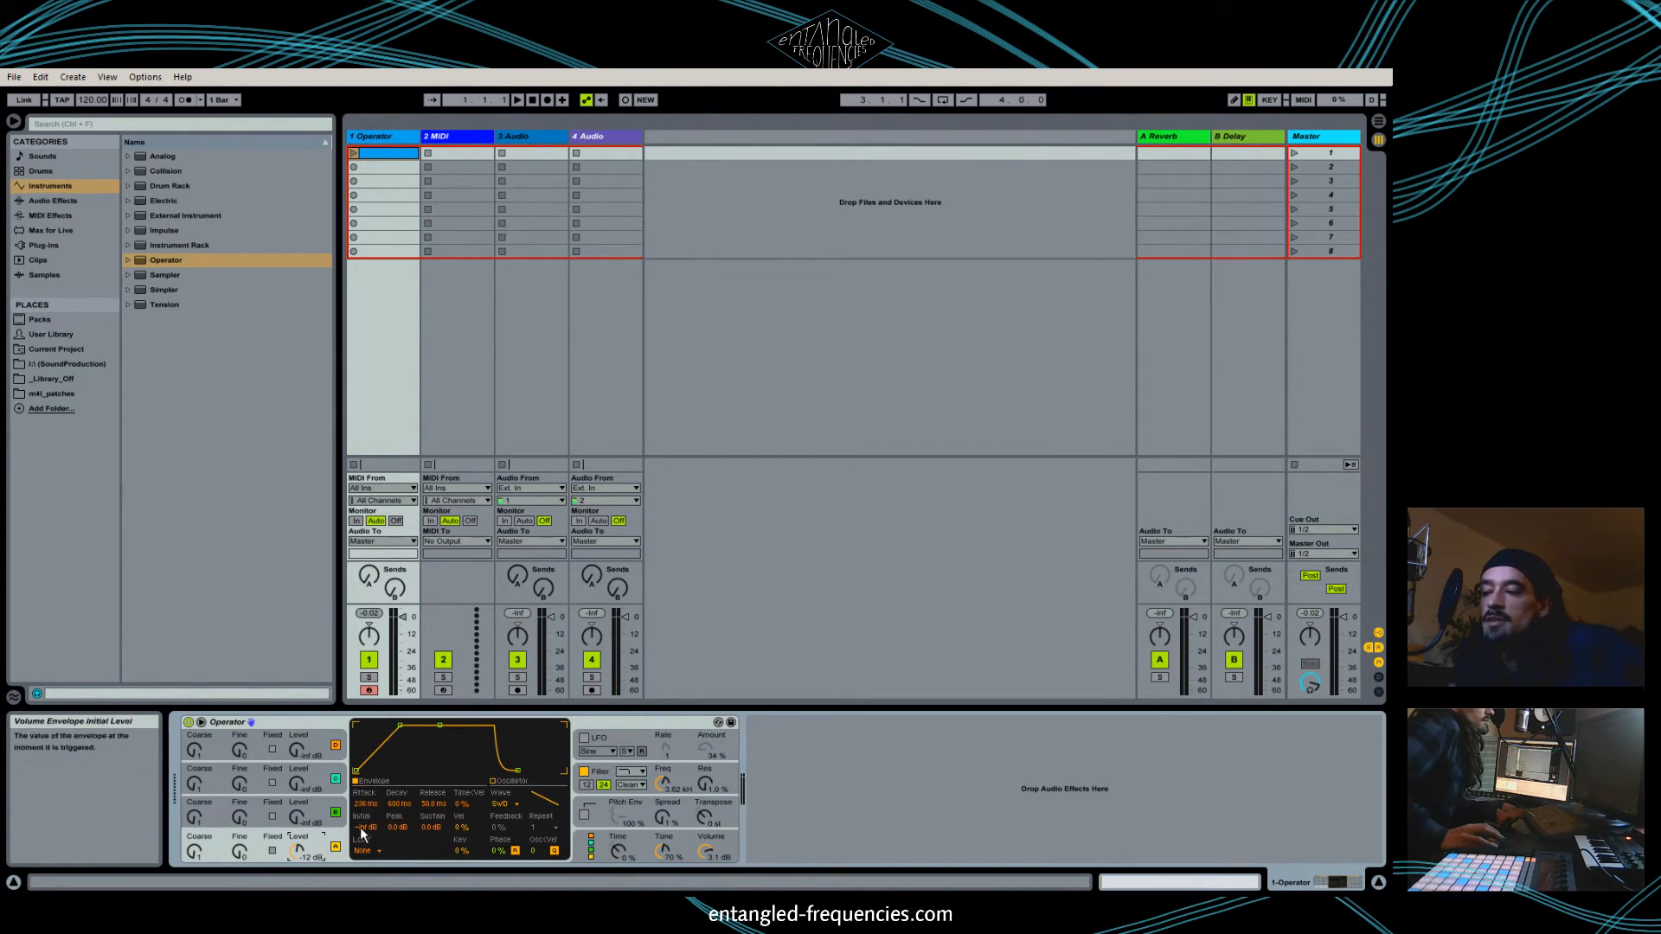
drag(617, 851, 618, 883)
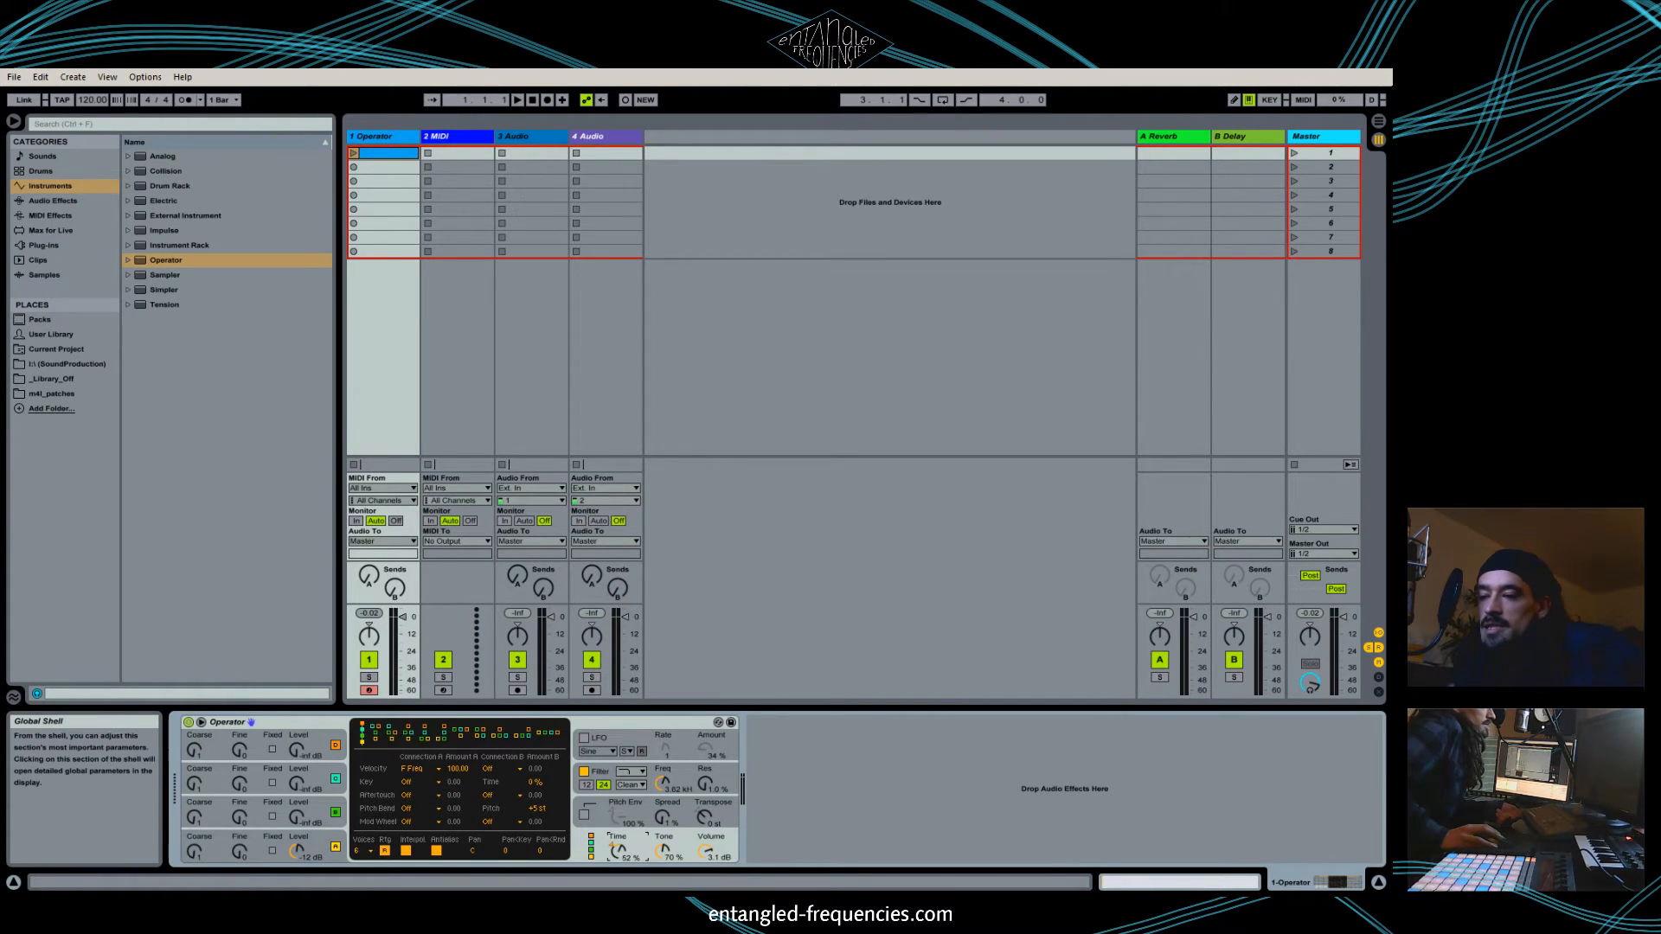
drag(613, 846, 612, 849)
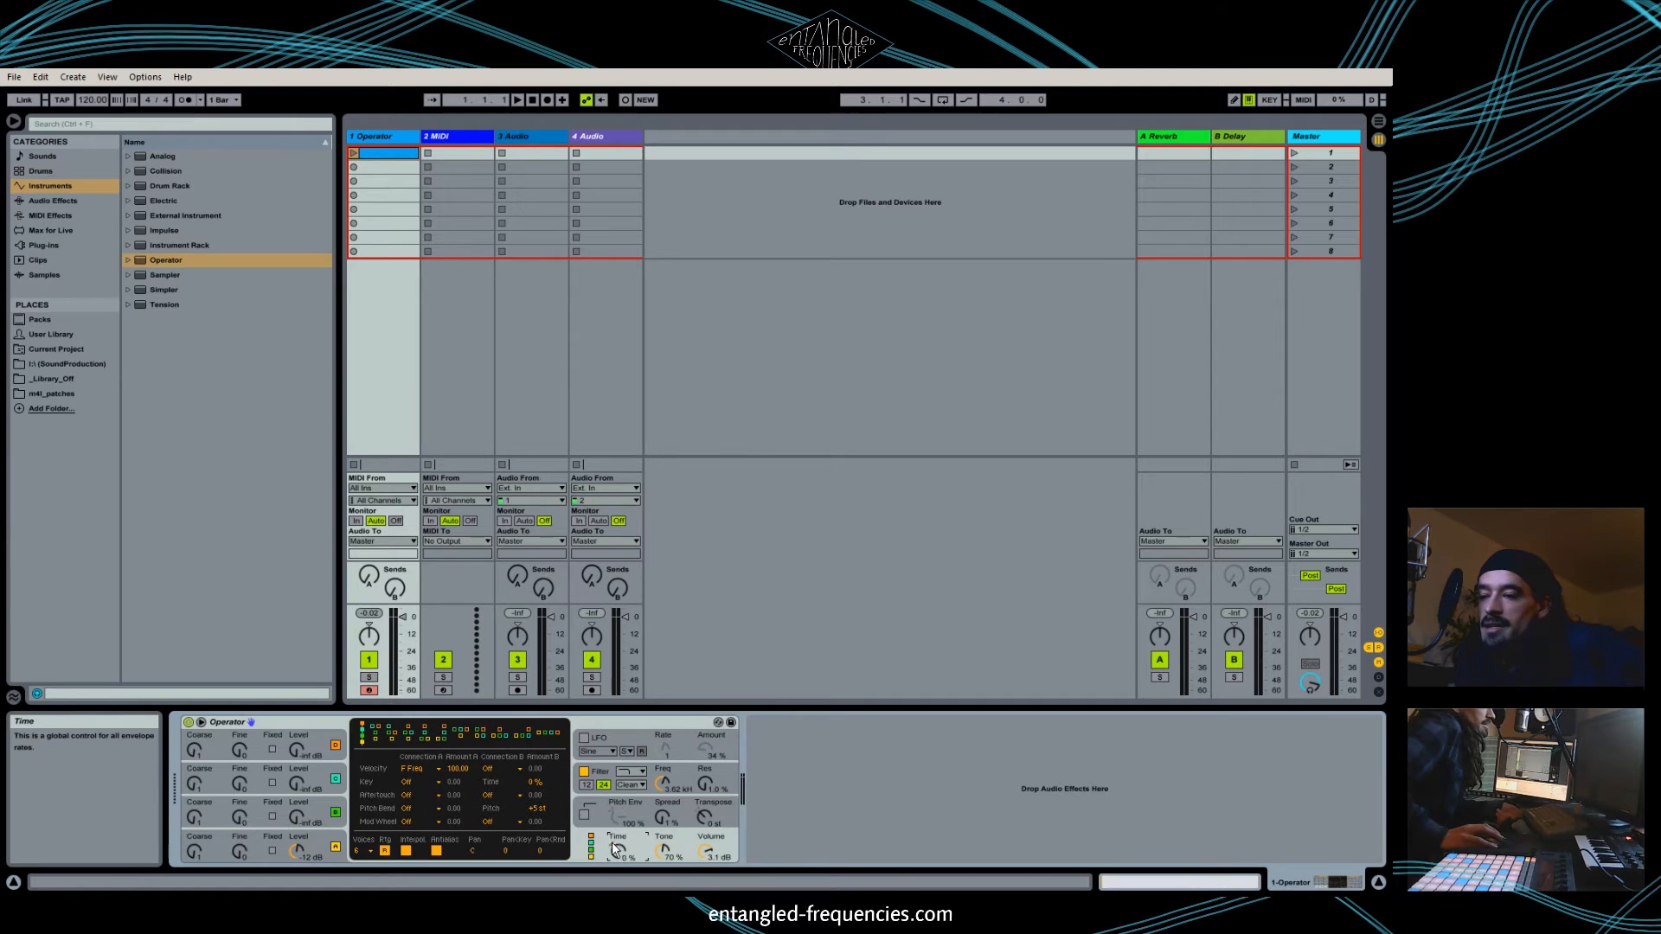
Review the detailed displays of oscillator A, oscillator B, the LFO and the global section.
click(341, 845)
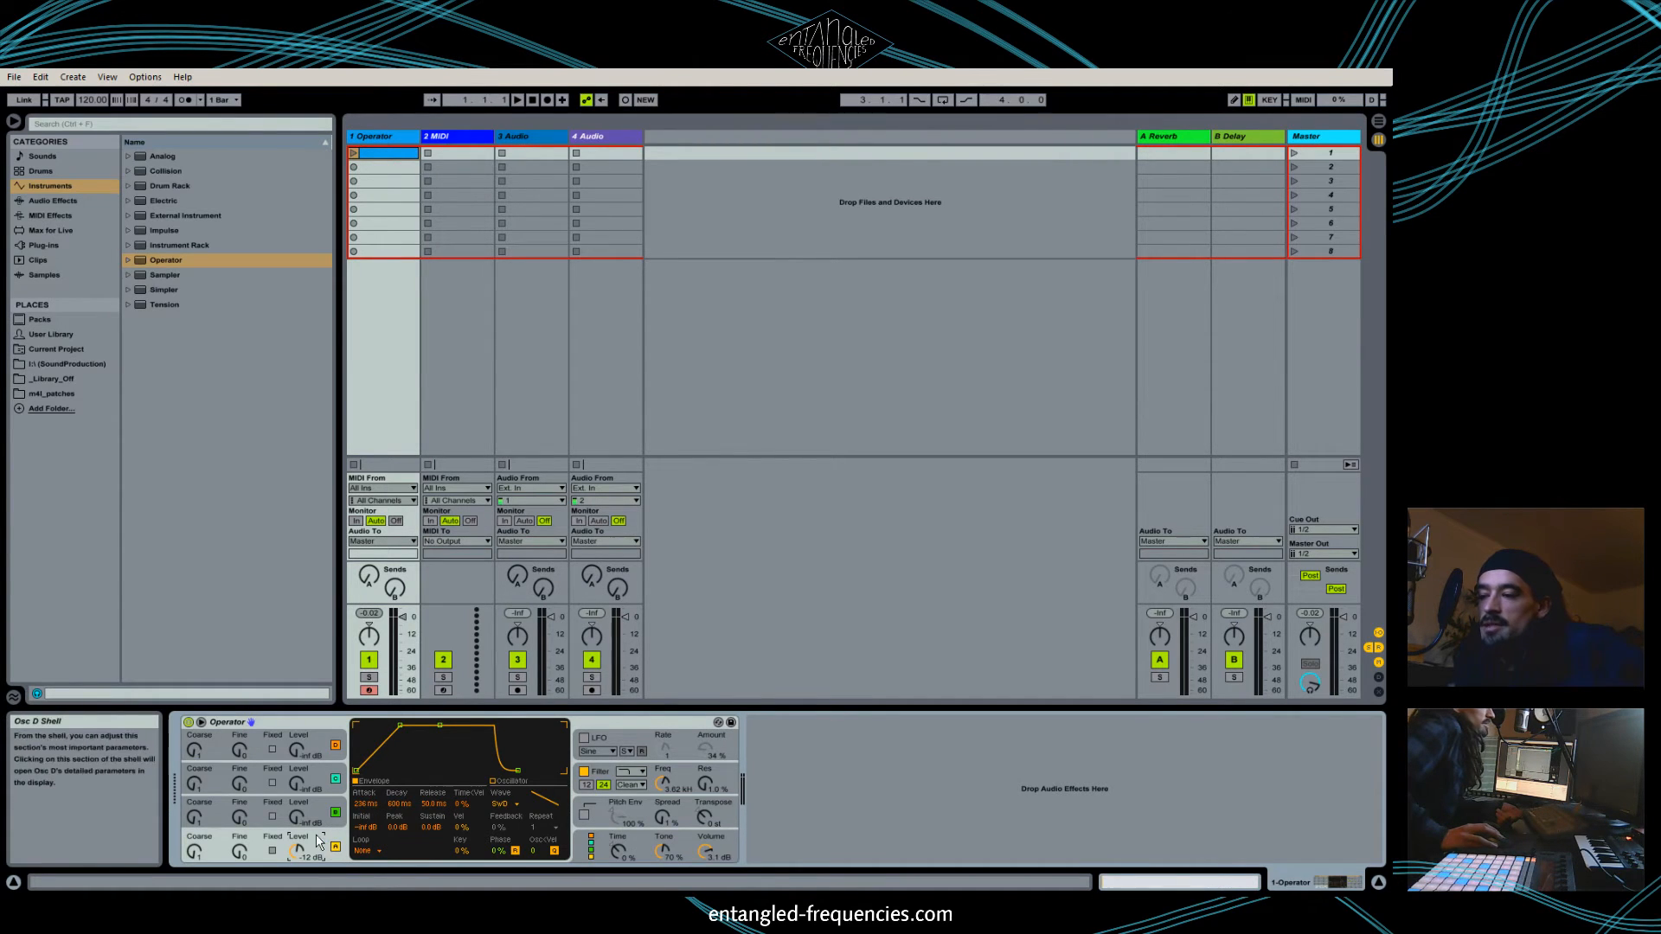
click(336, 813)
click(632, 738)
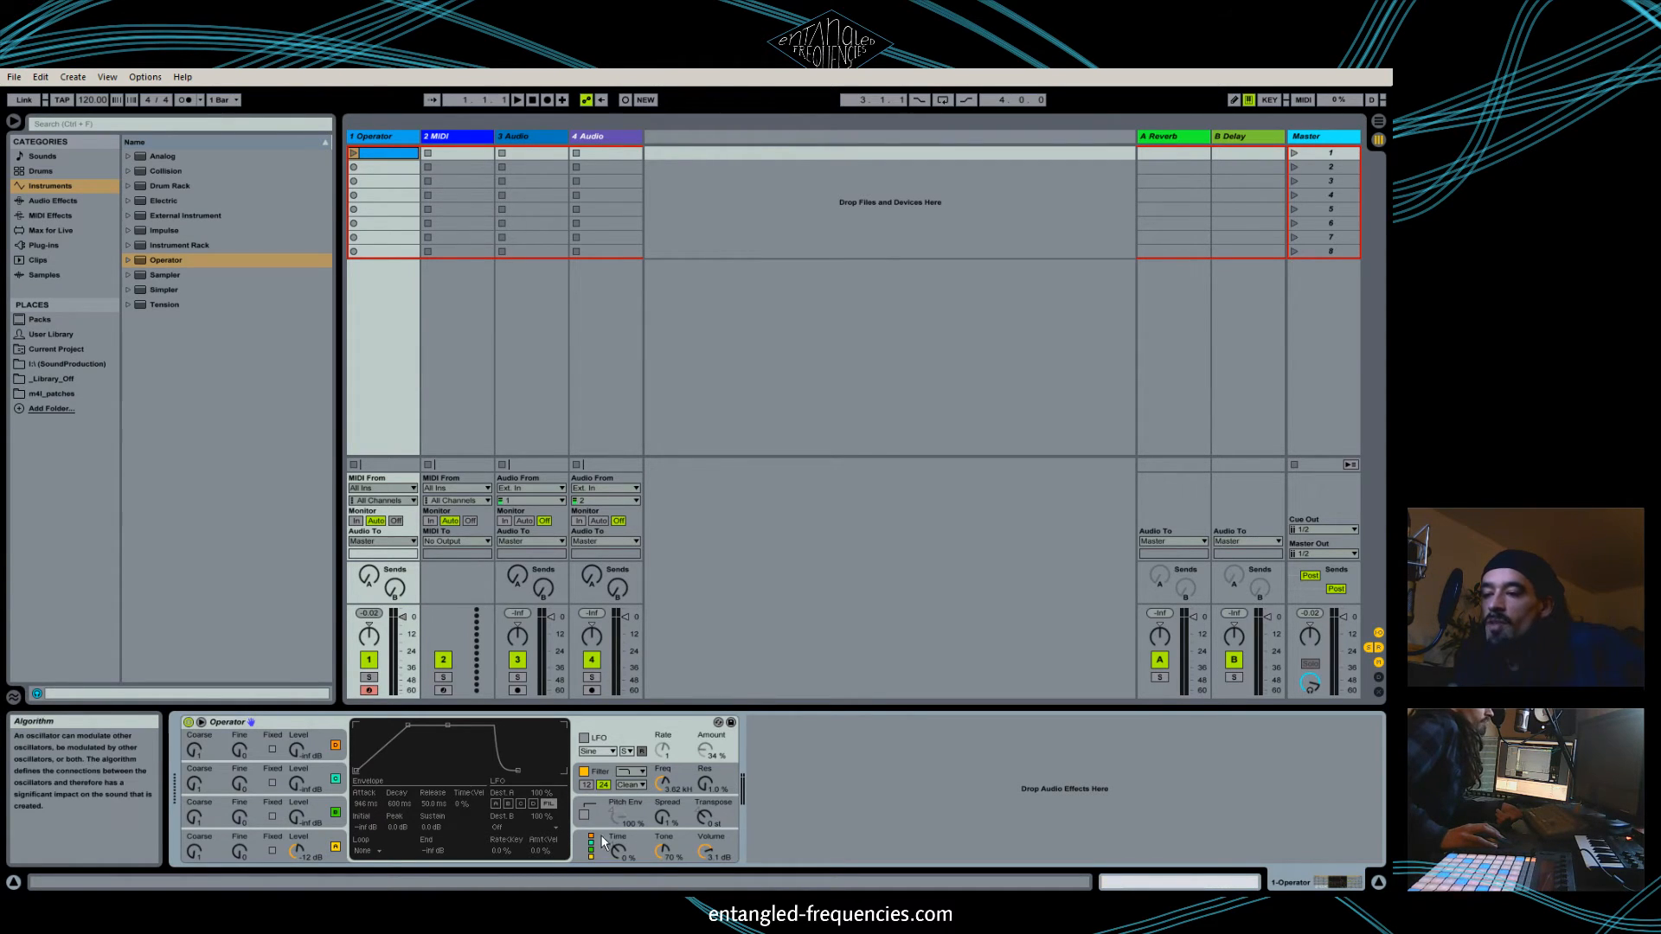
click(735, 834)
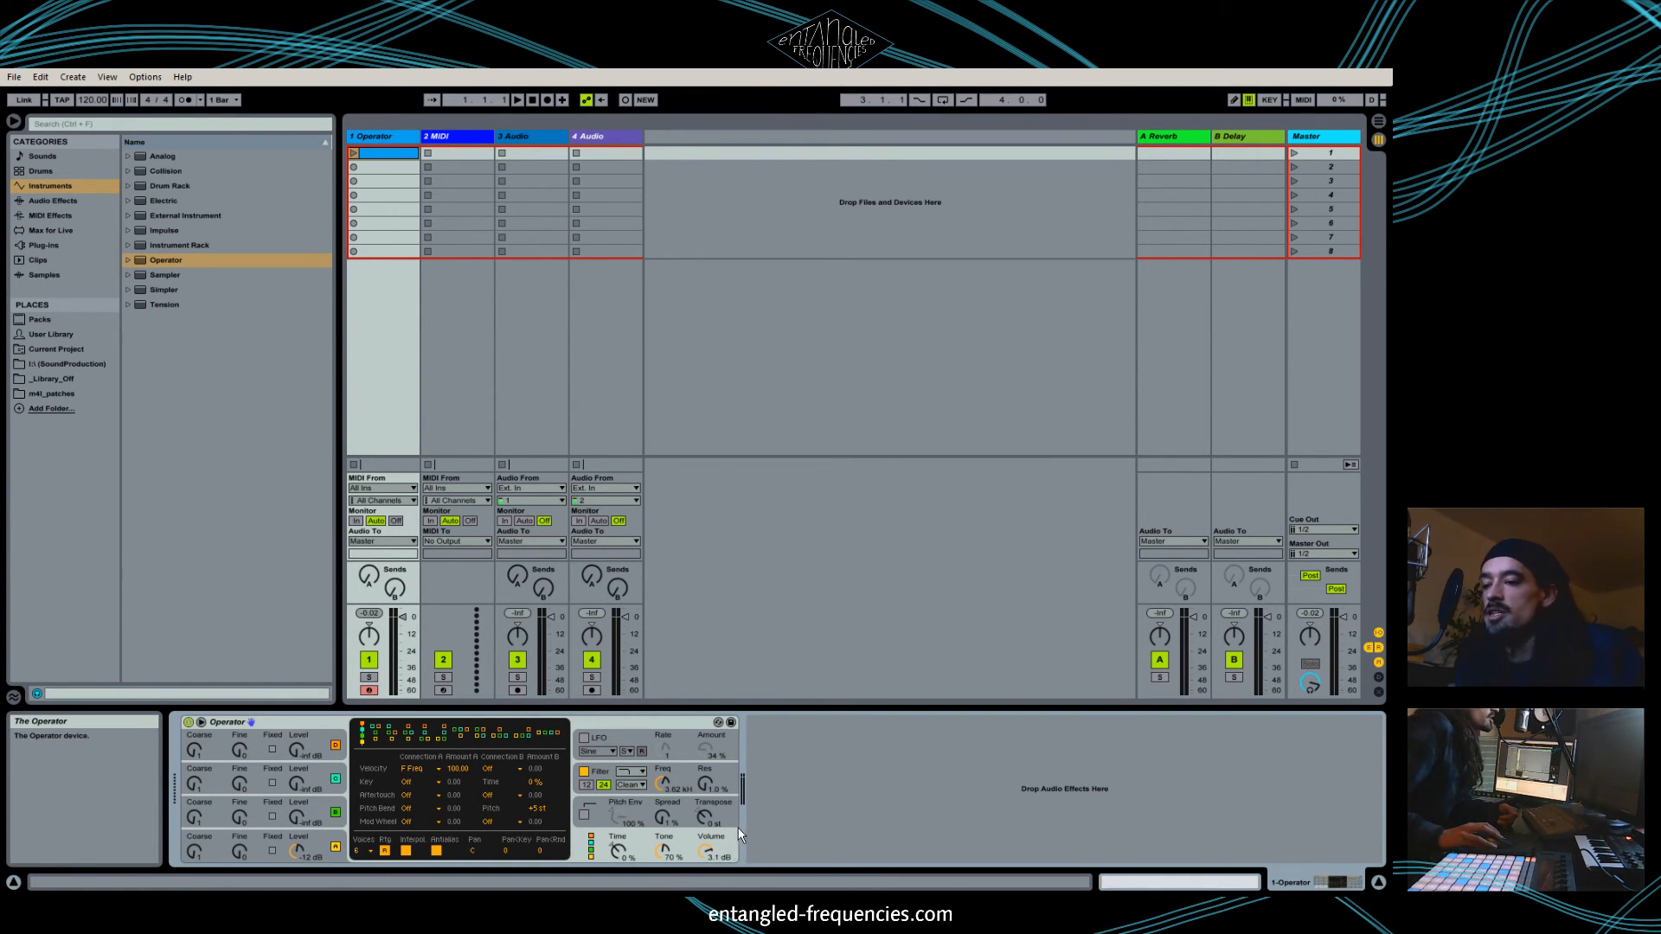
Lower the filter cutoff to about 208 Hz.
click(664, 781)
drag(664, 781, 665, 822)
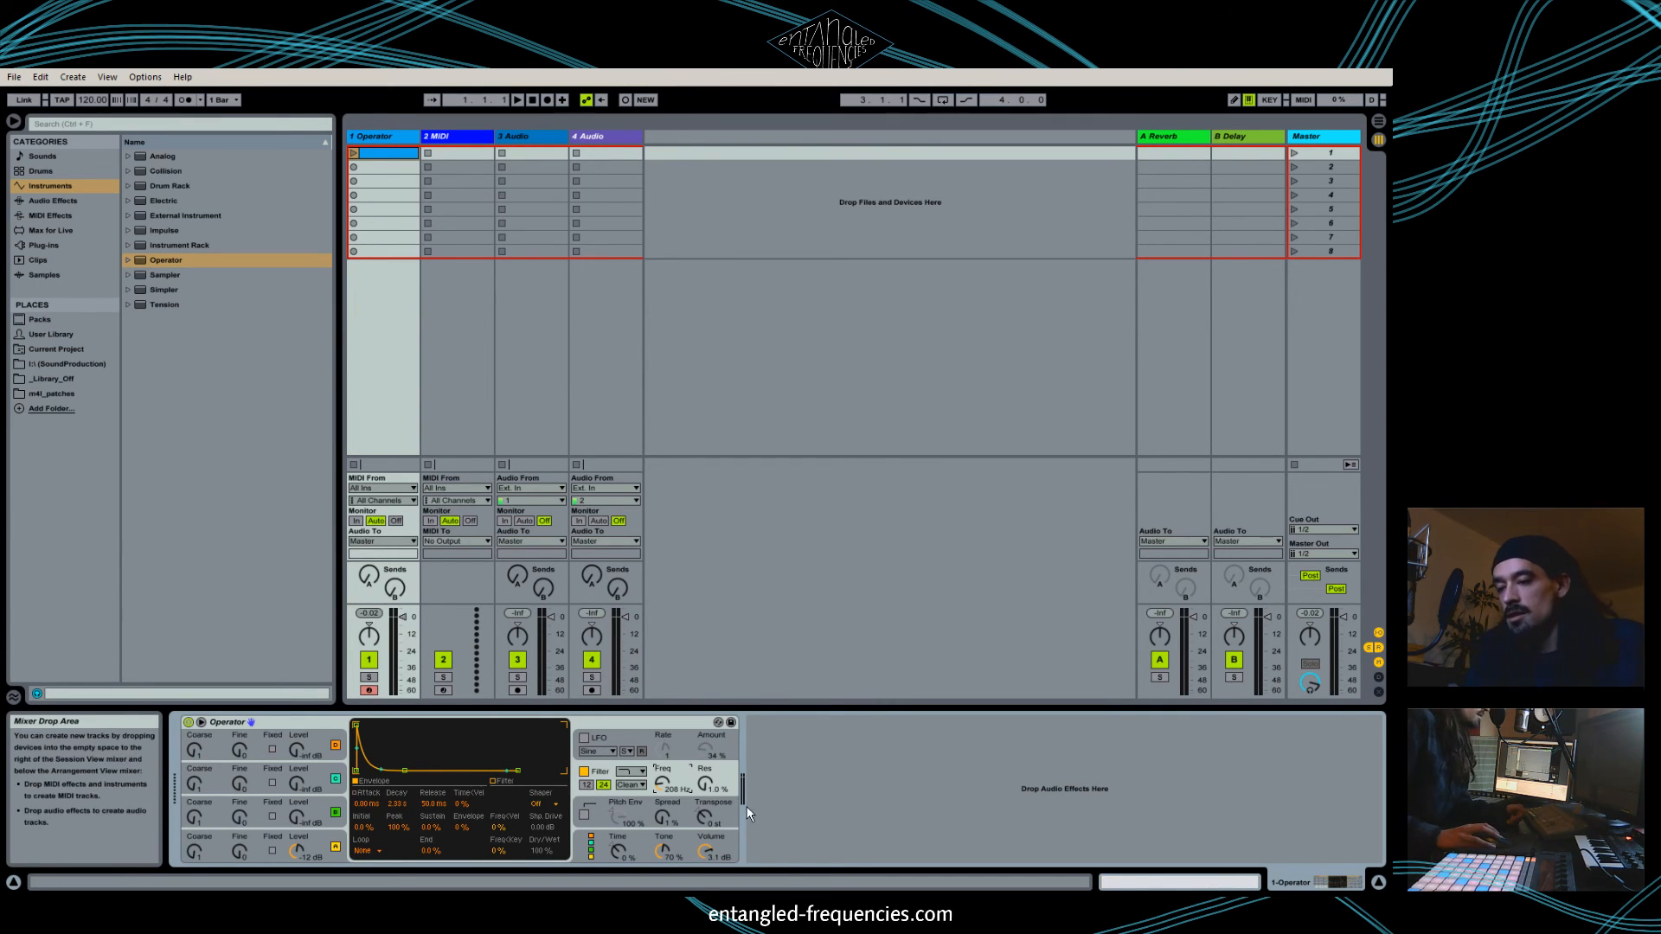
Look through the global, pitch, filter and LFO displays, finishing on the filter envelope.
click(733, 834)
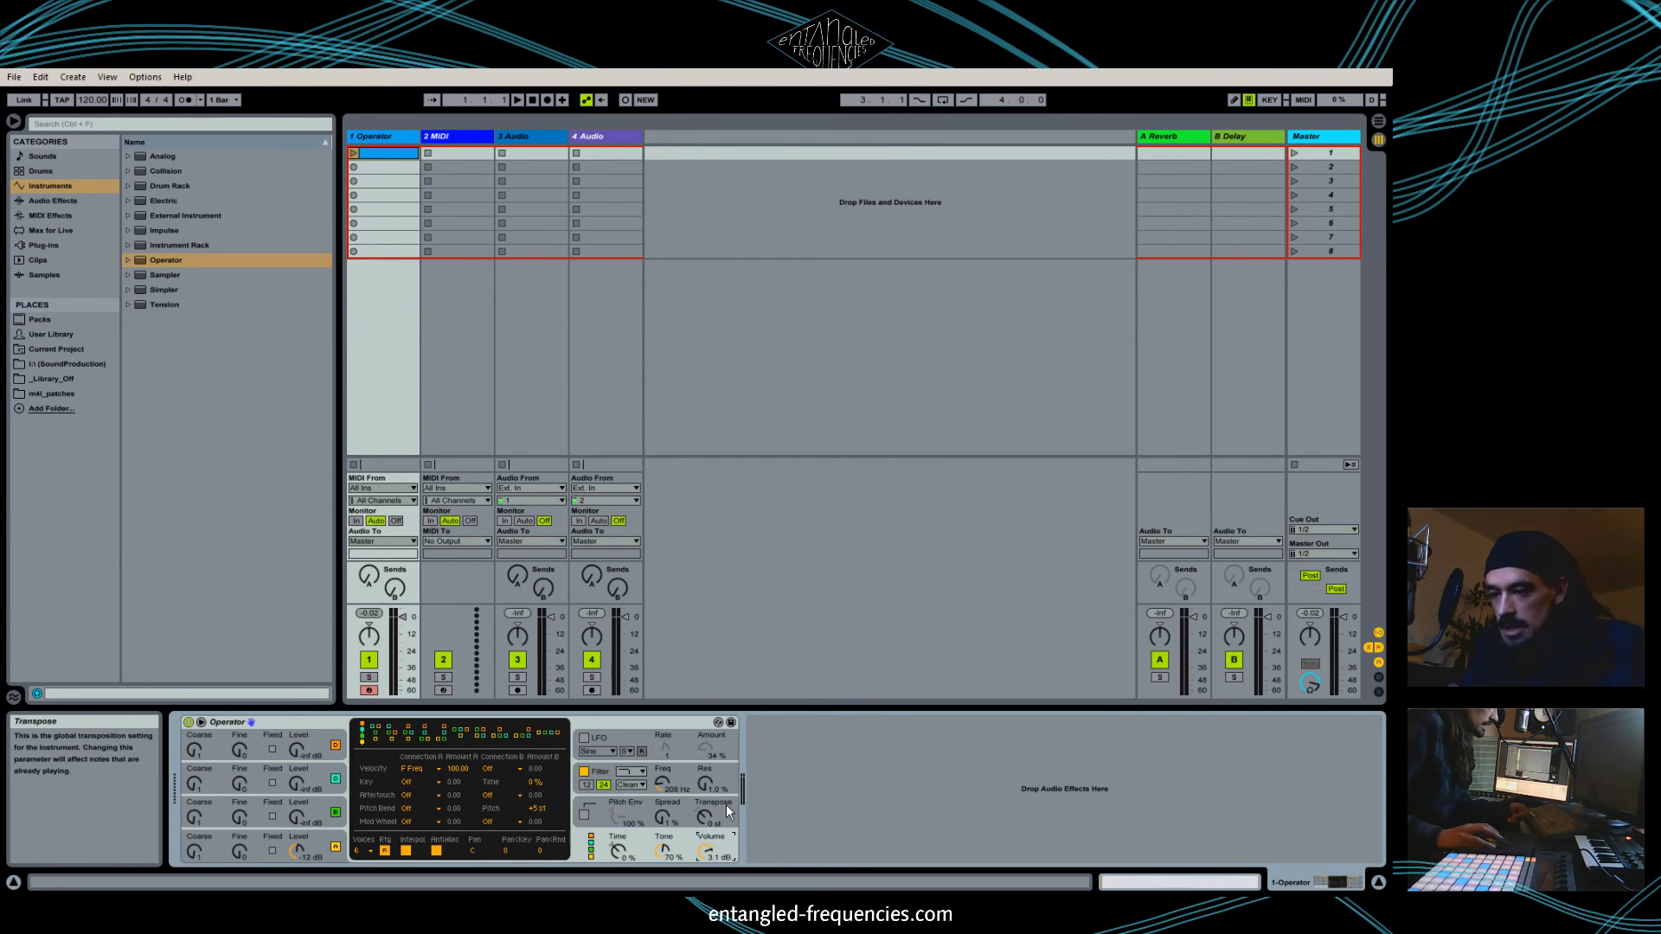
click(724, 804)
click(726, 781)
click(728, 742)
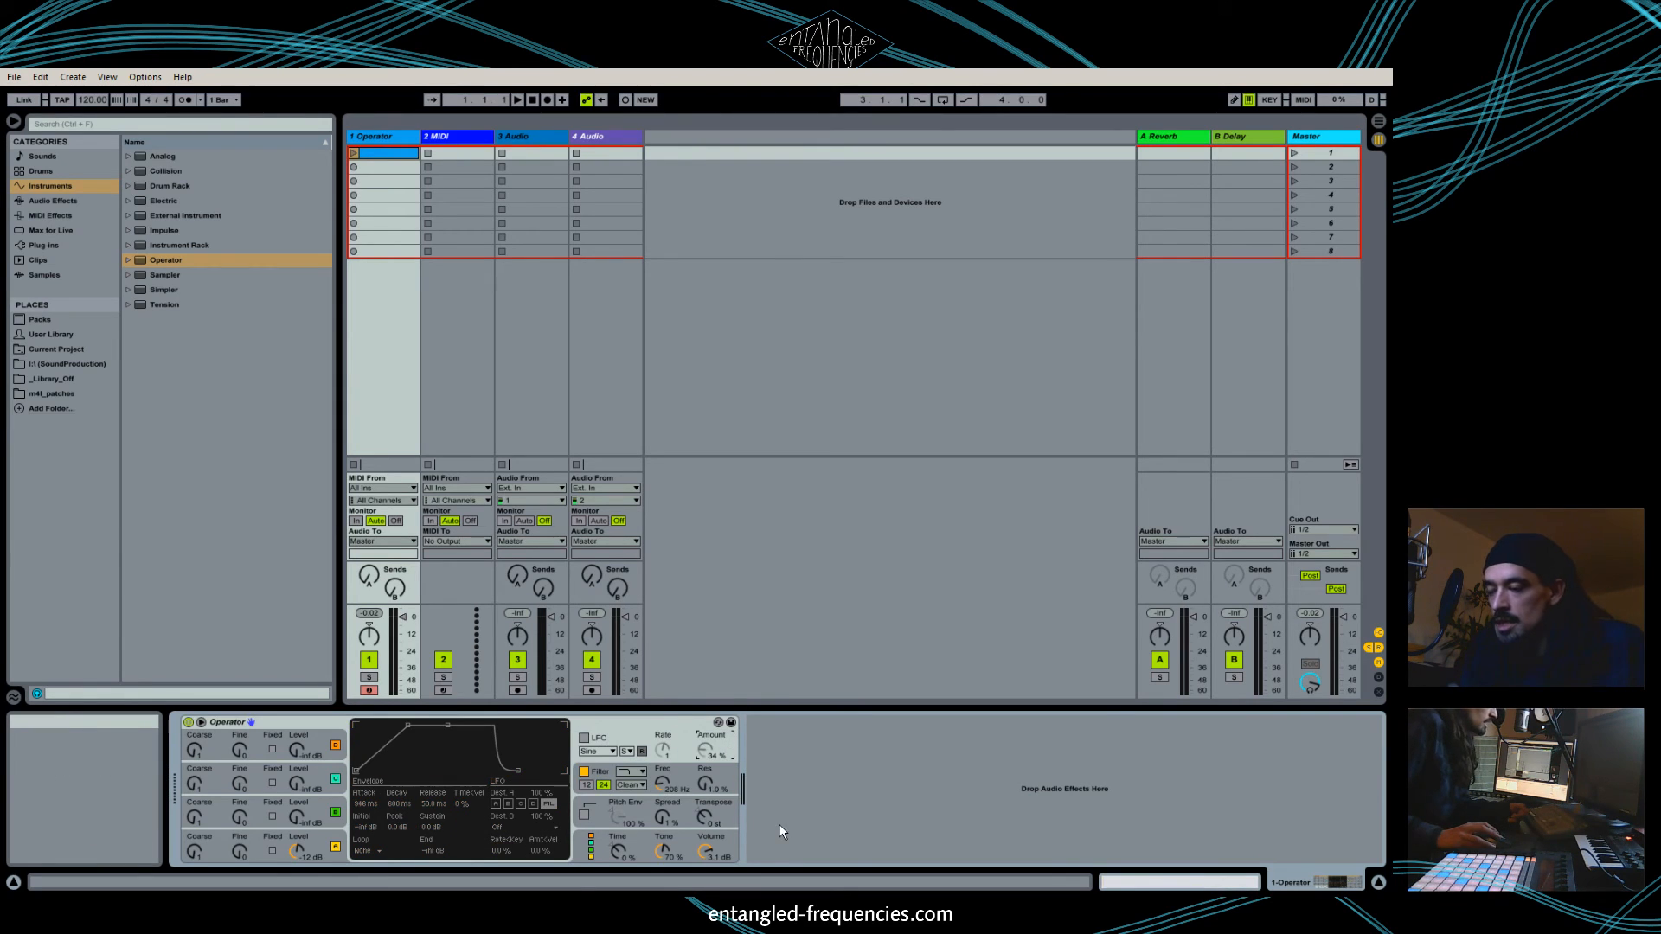
click(299, 723)
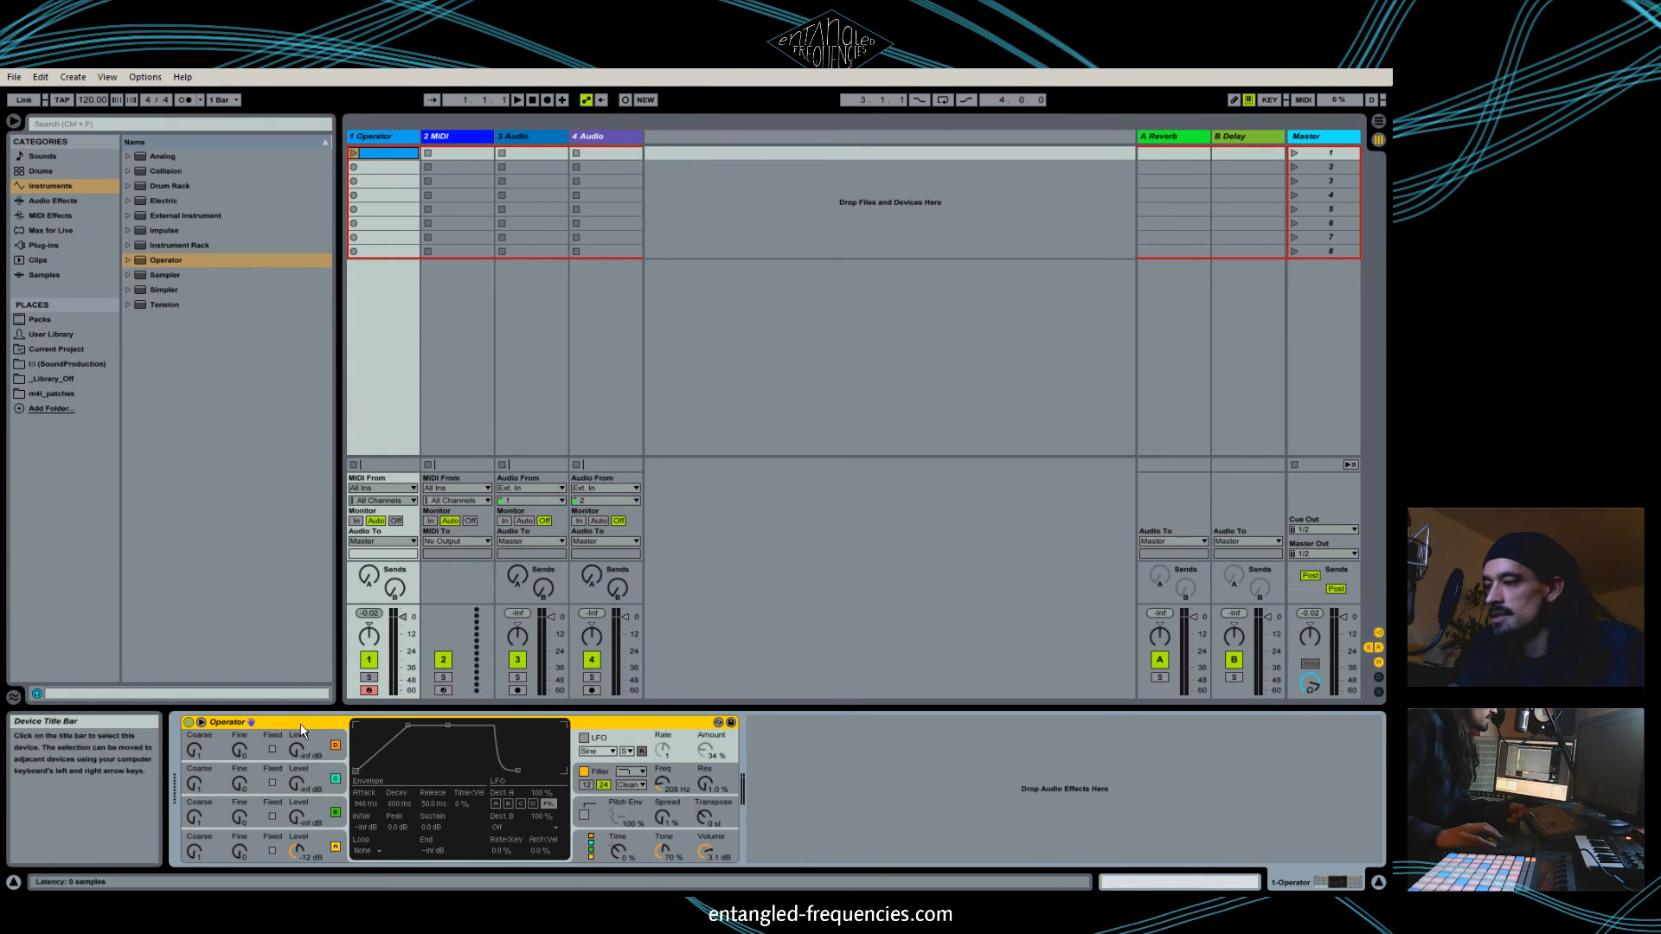
click(728, 765)
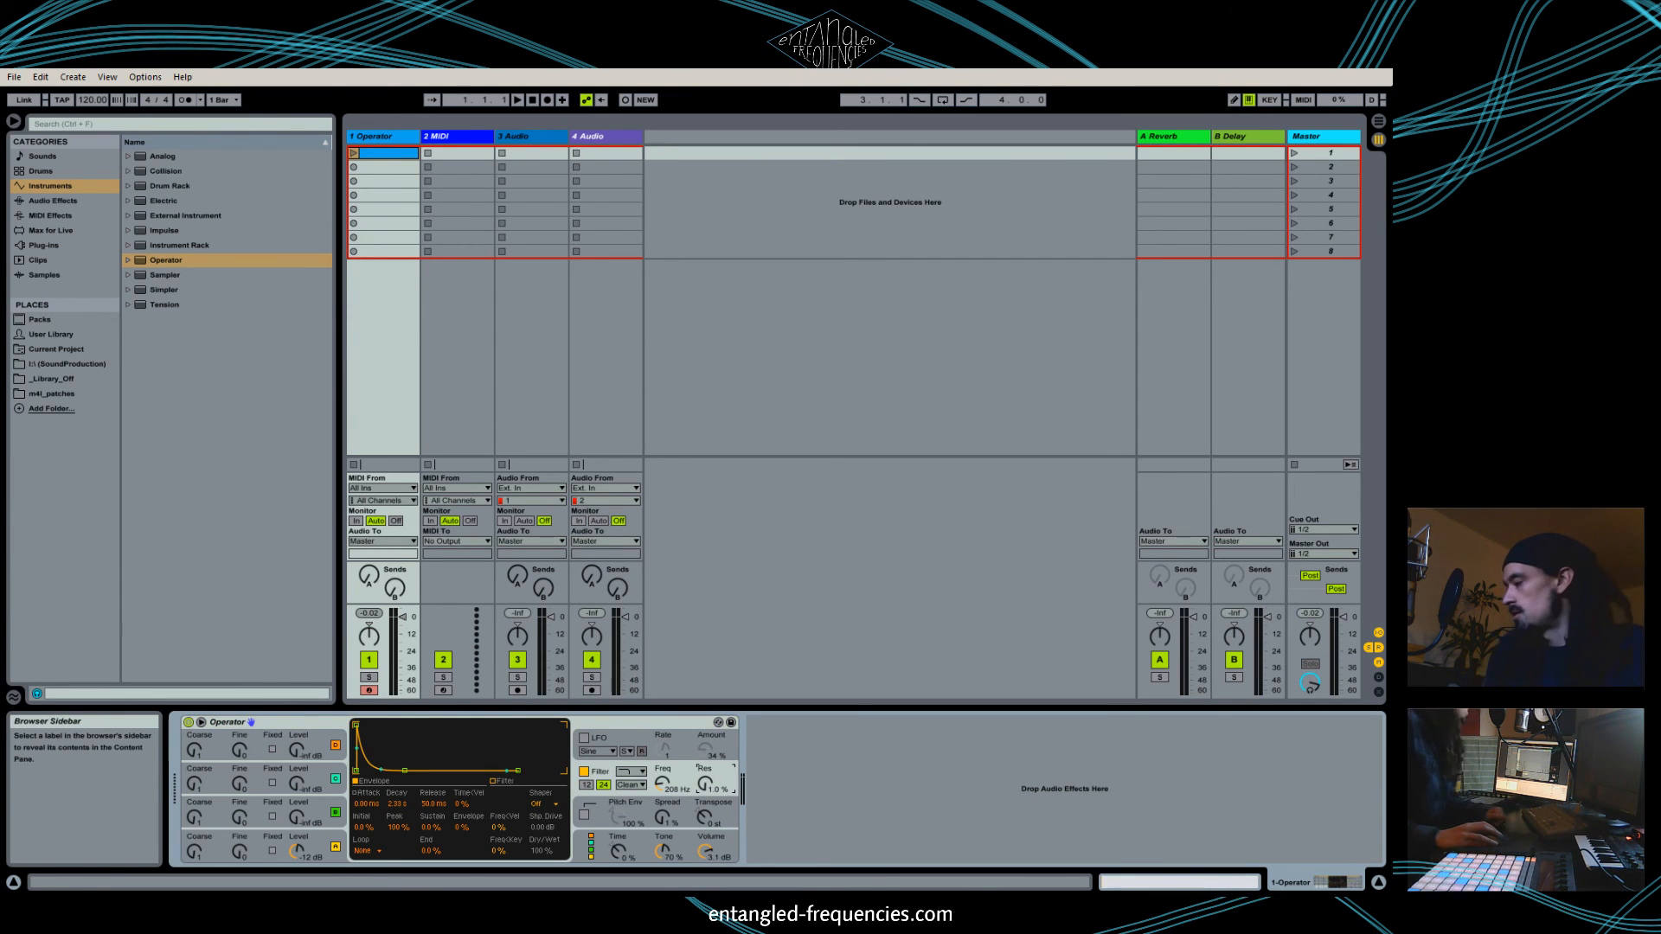